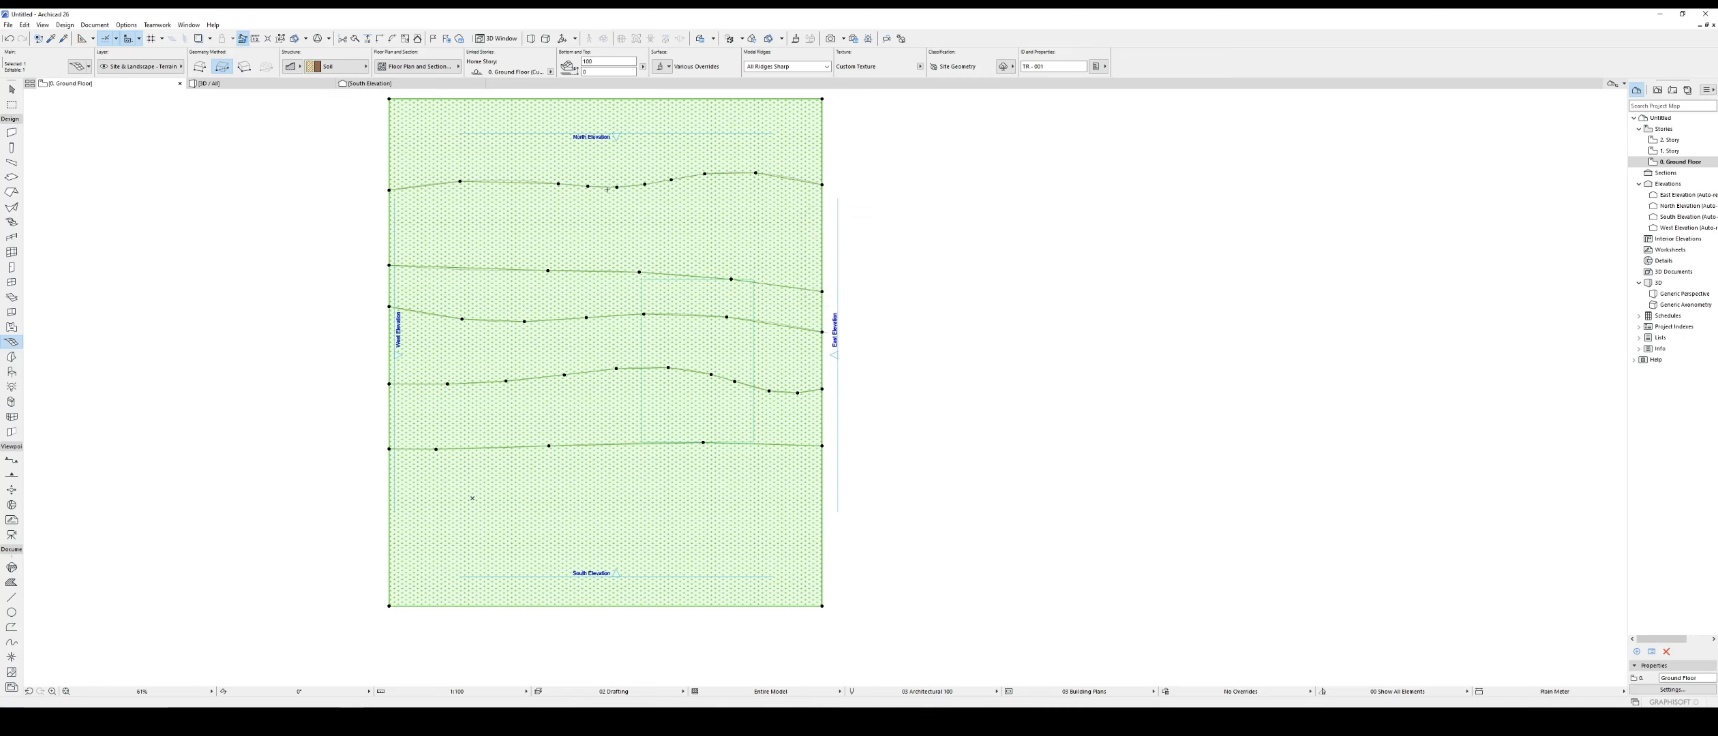
Step: Select the terrain mesh and set the mesh point height on its southernmost contour line
key("Escape")
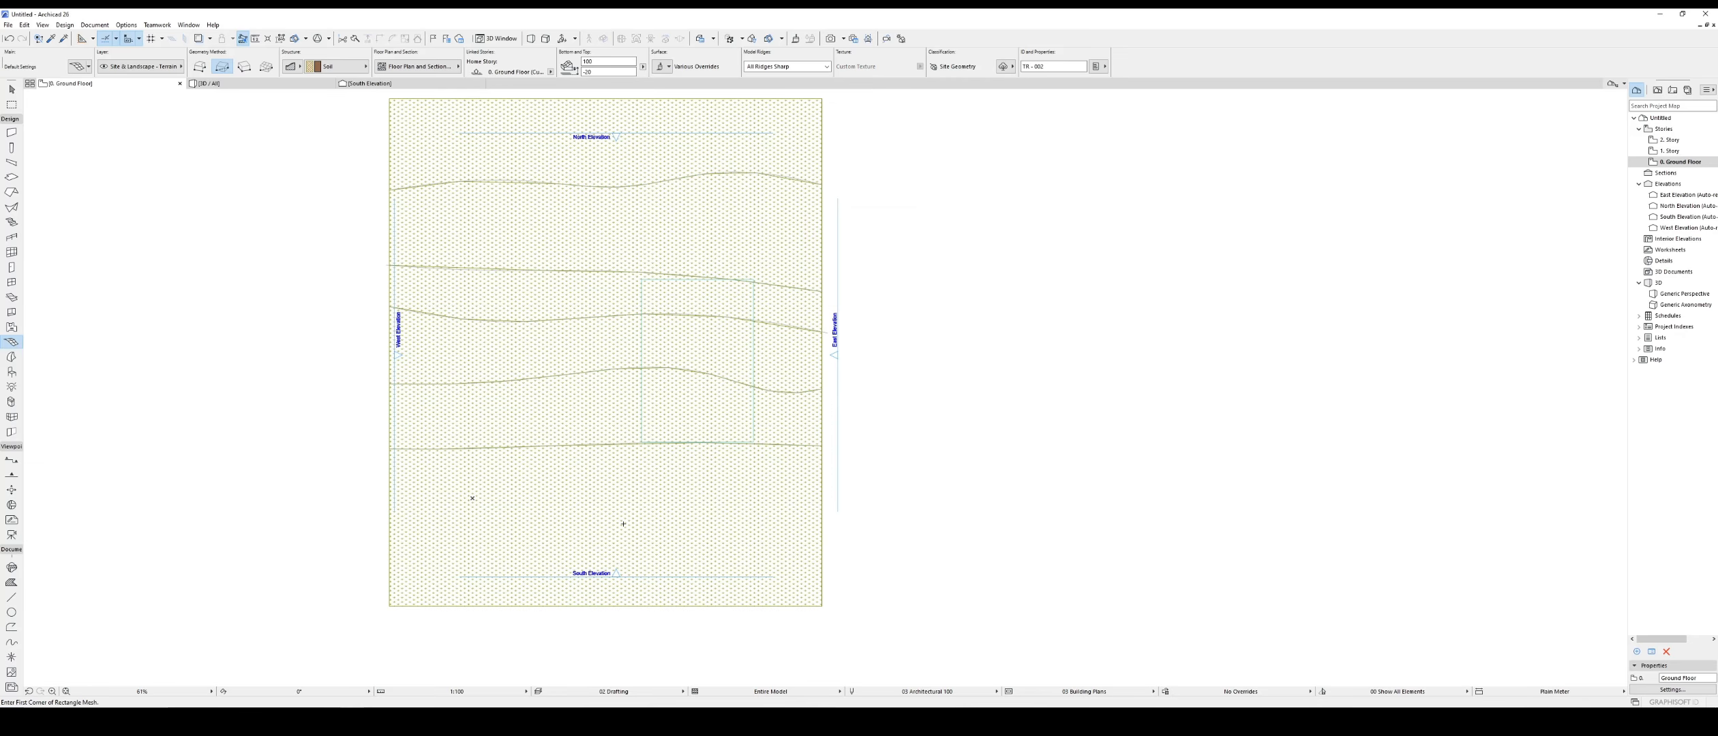
key("Escape")
left_click(616, 525)
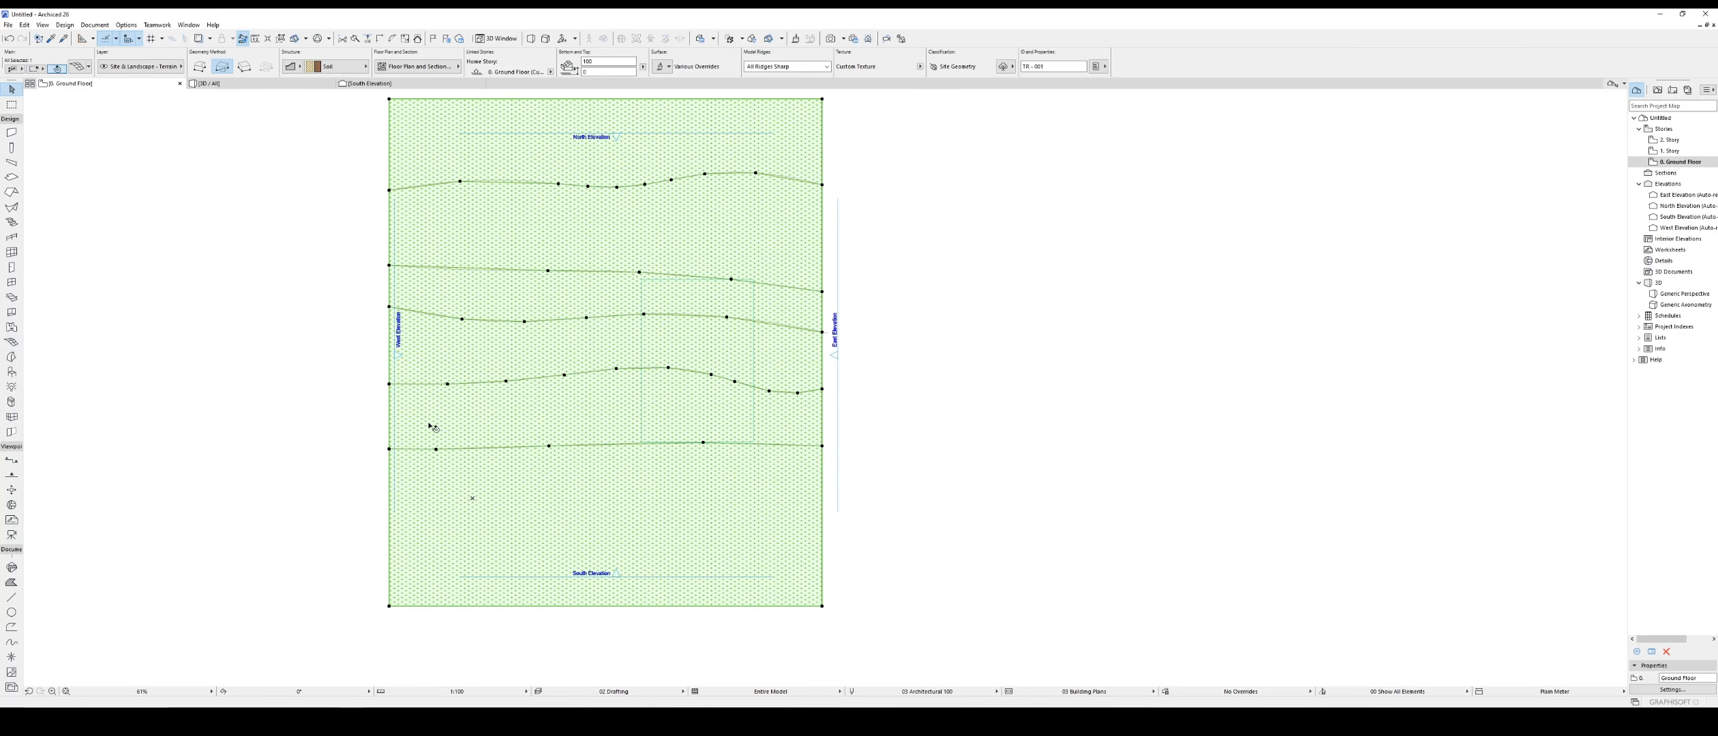
left_click(549, 448)
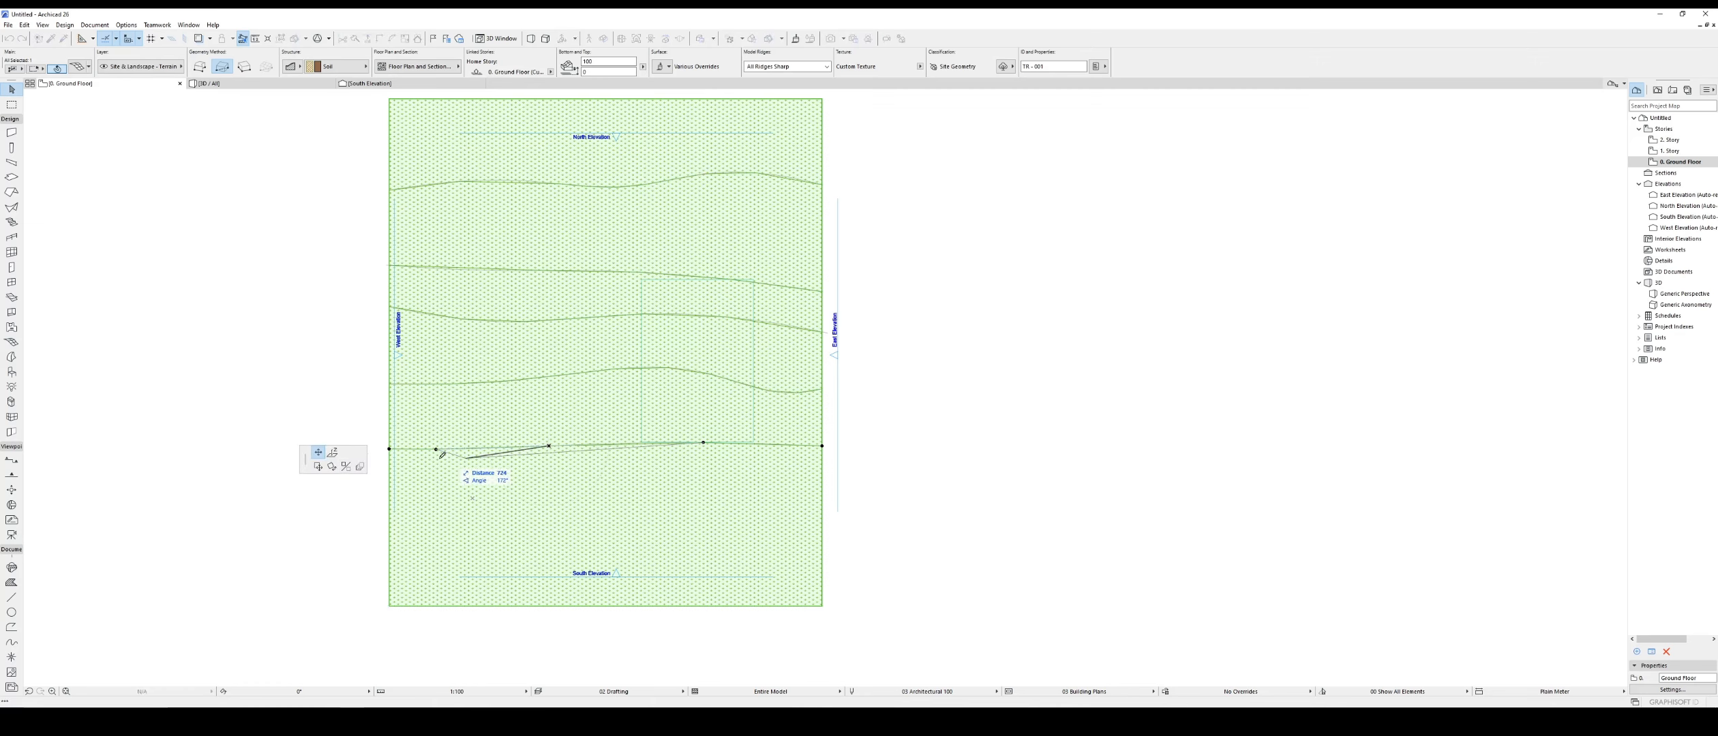
left_click(332, 453)
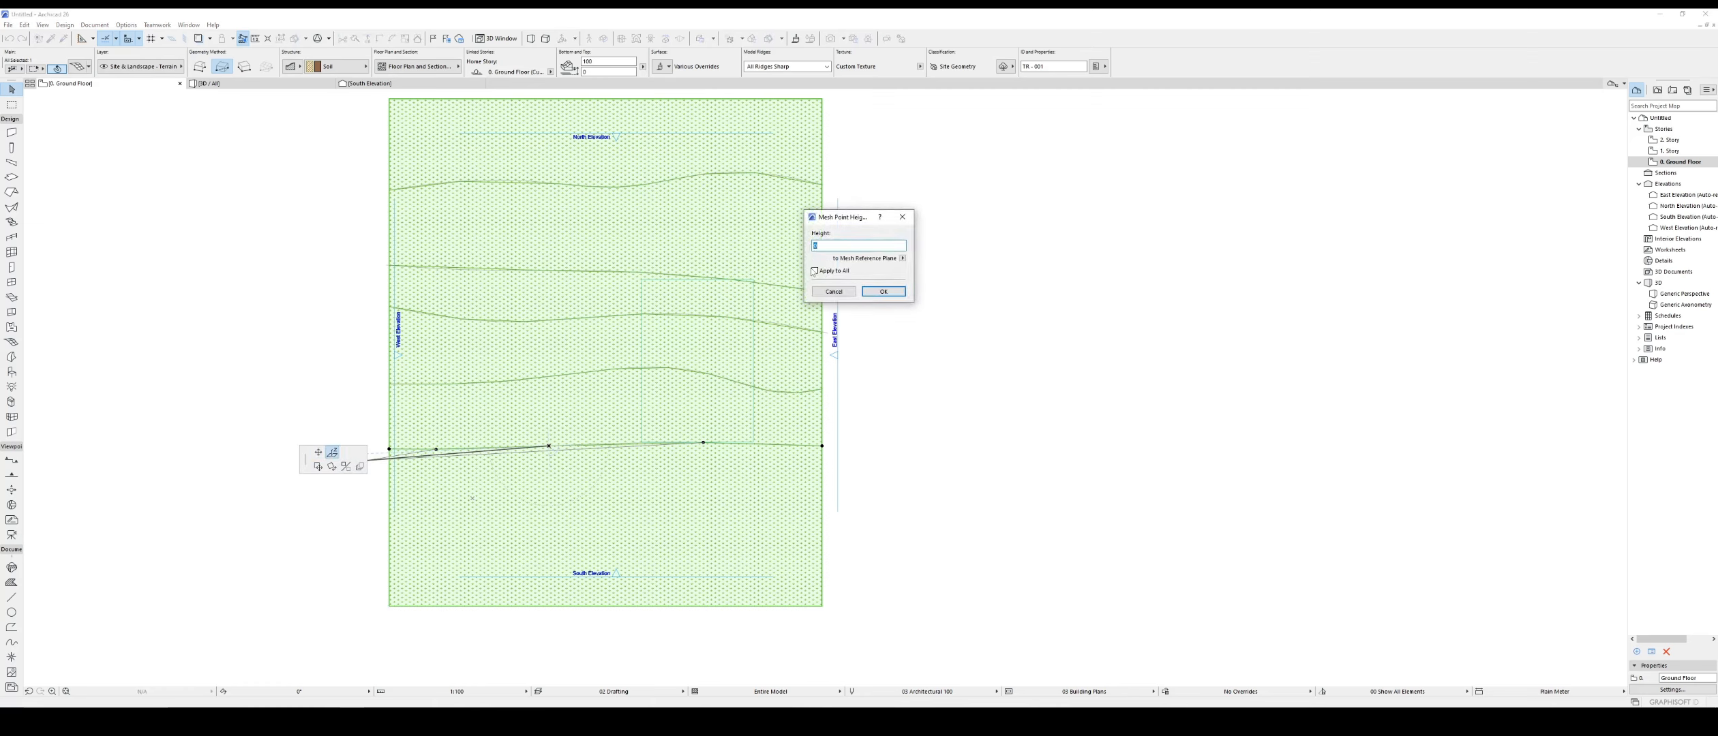
left_click(883, 291)
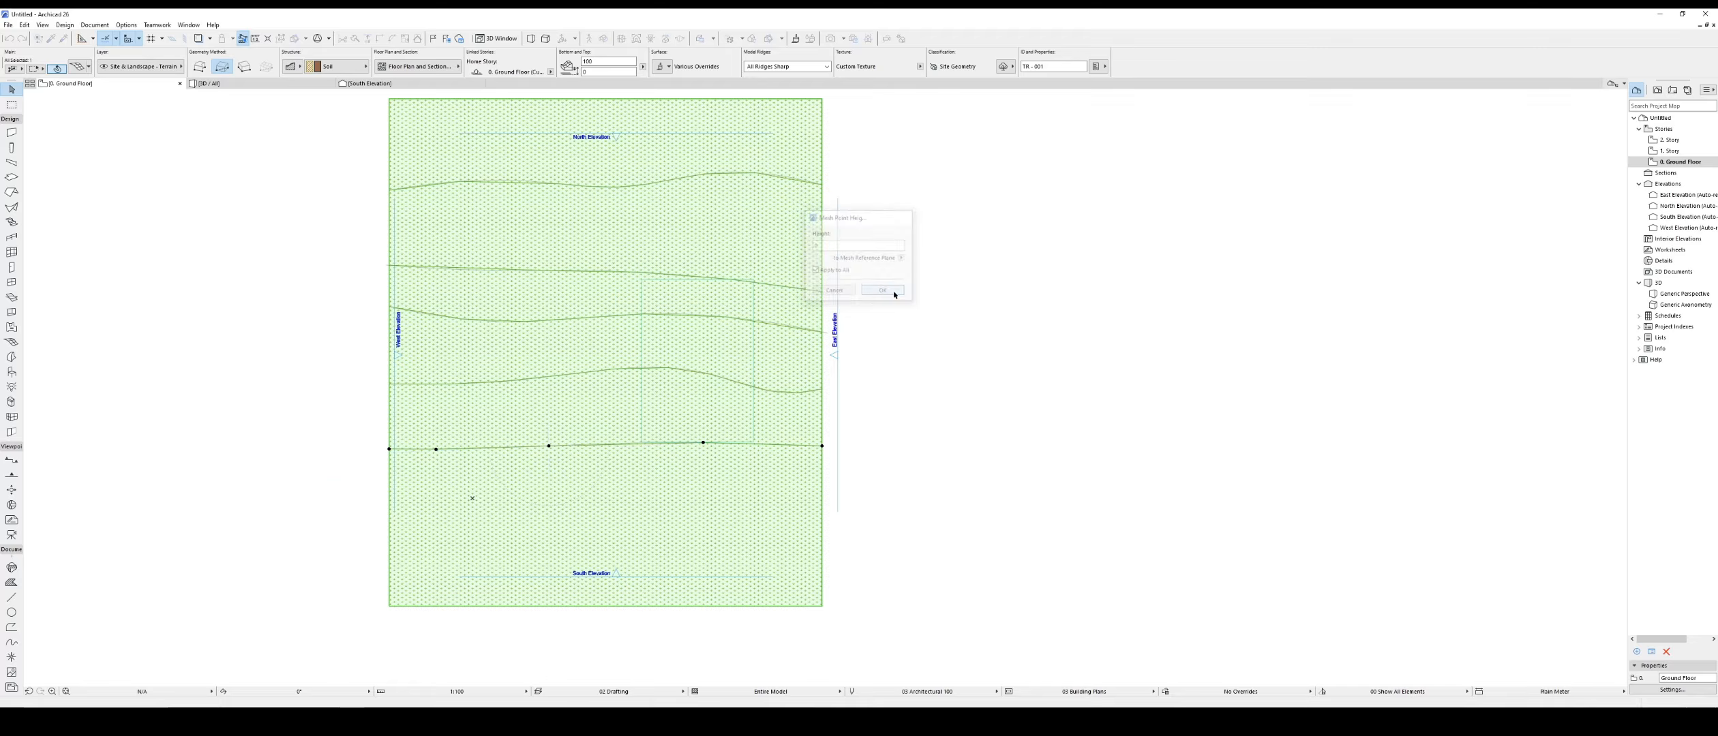
Step: Change the mesh point height of the second contour line from the south, applying it to all its points
key("Escape")
left_click(596, 370)
left_click(555, 392)
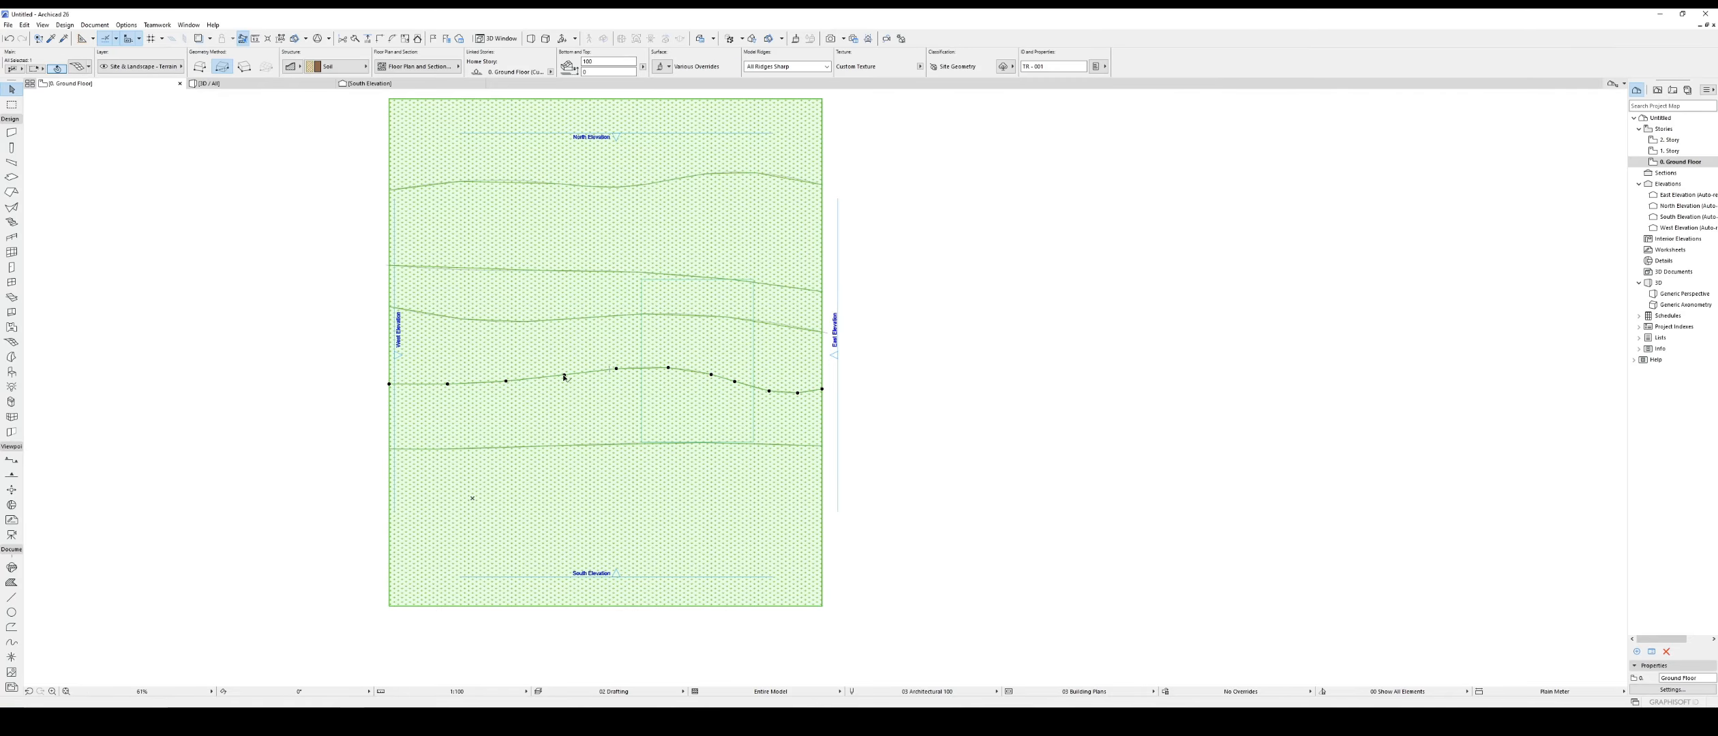
left_click(565, 376)
left_click(624, 424)
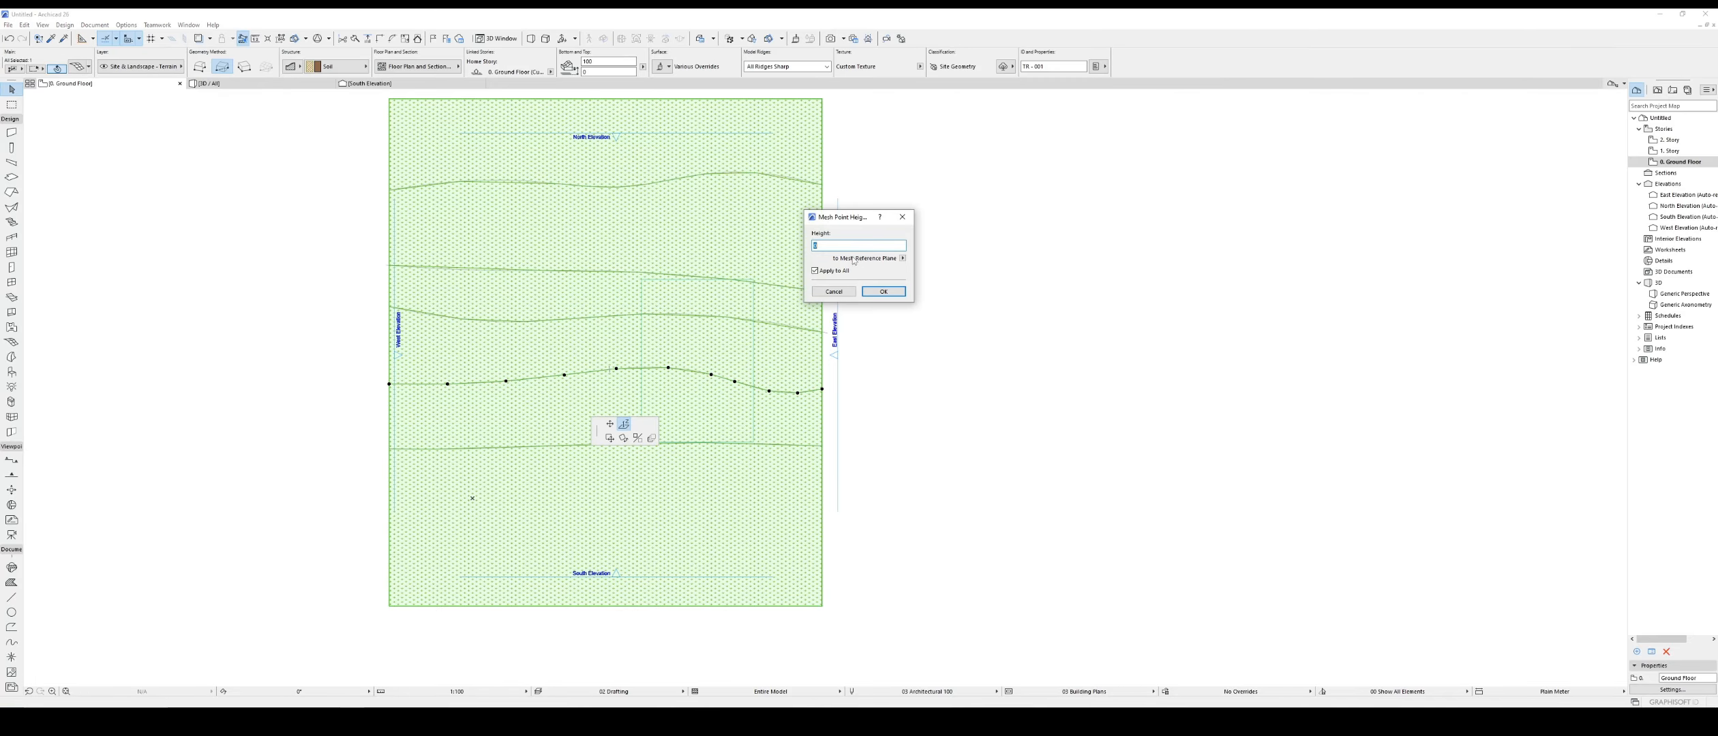
key("Return")
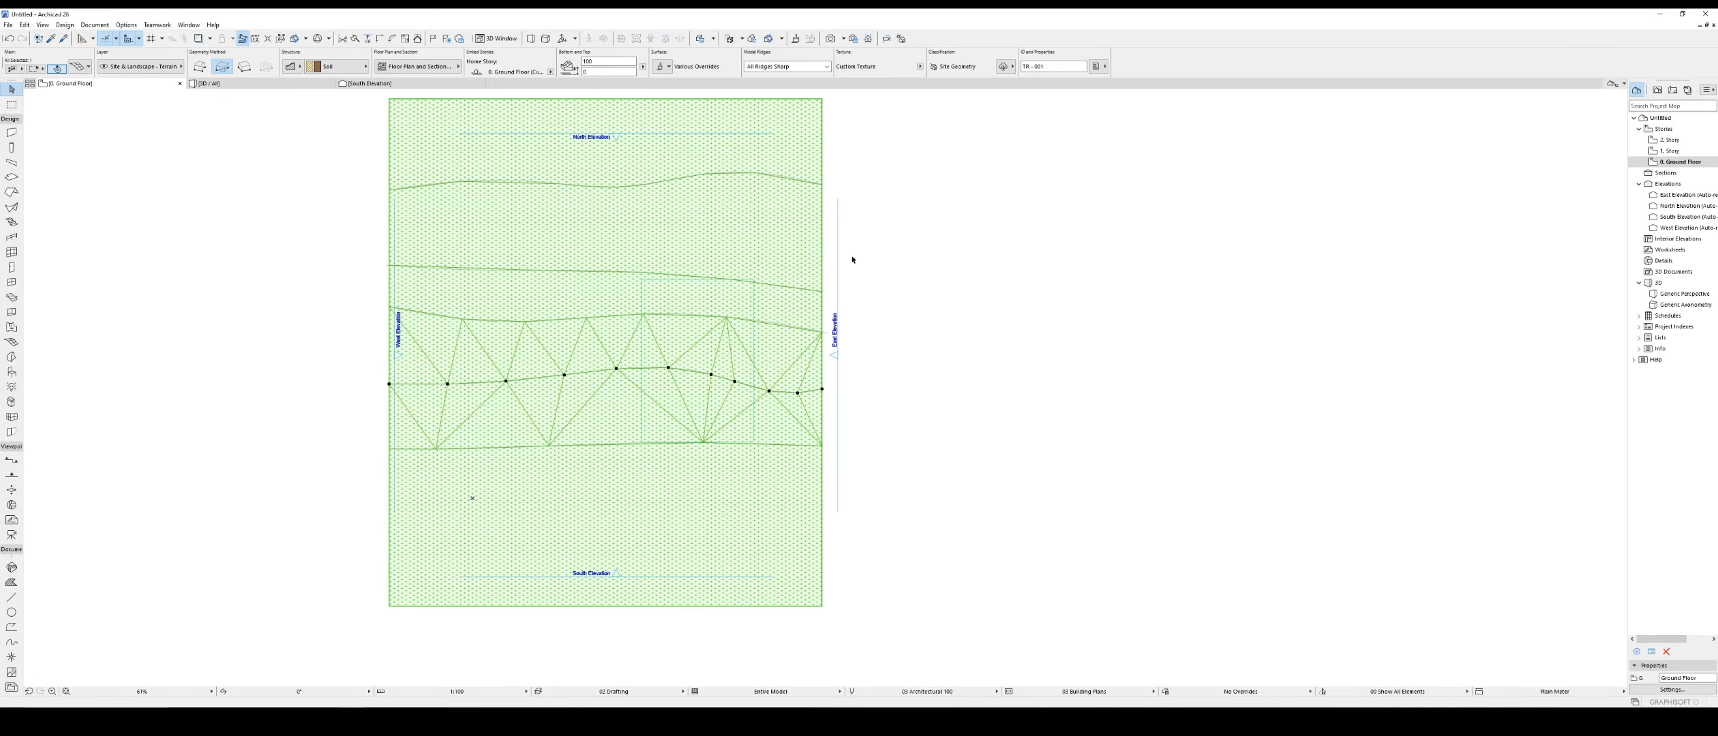
Step: Set the heights of the three remaining contour lines towards the north, applying each height to all points of its line
left_click(588, 318)
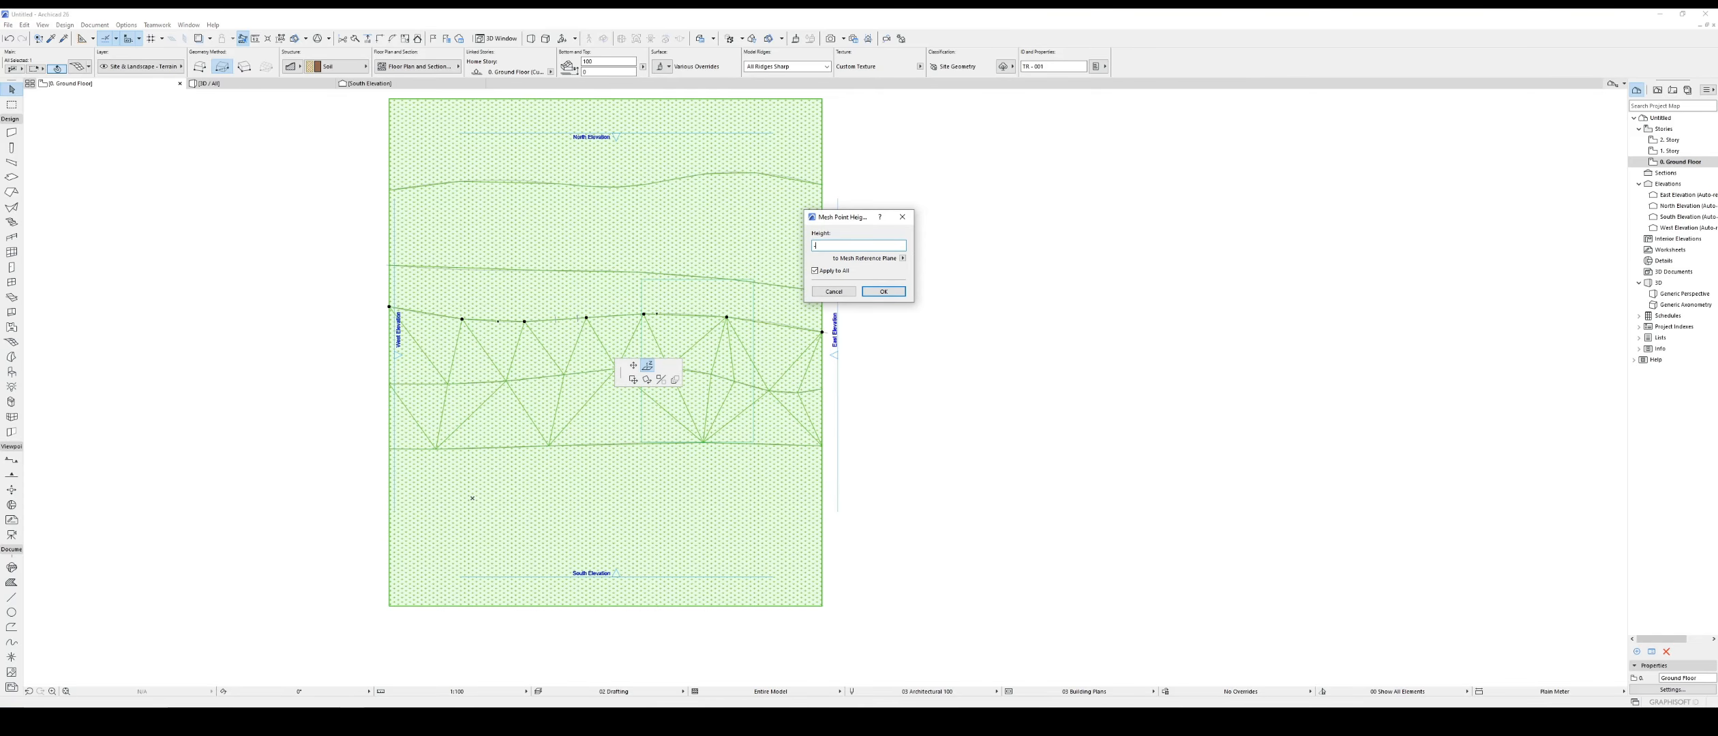
key("Return")
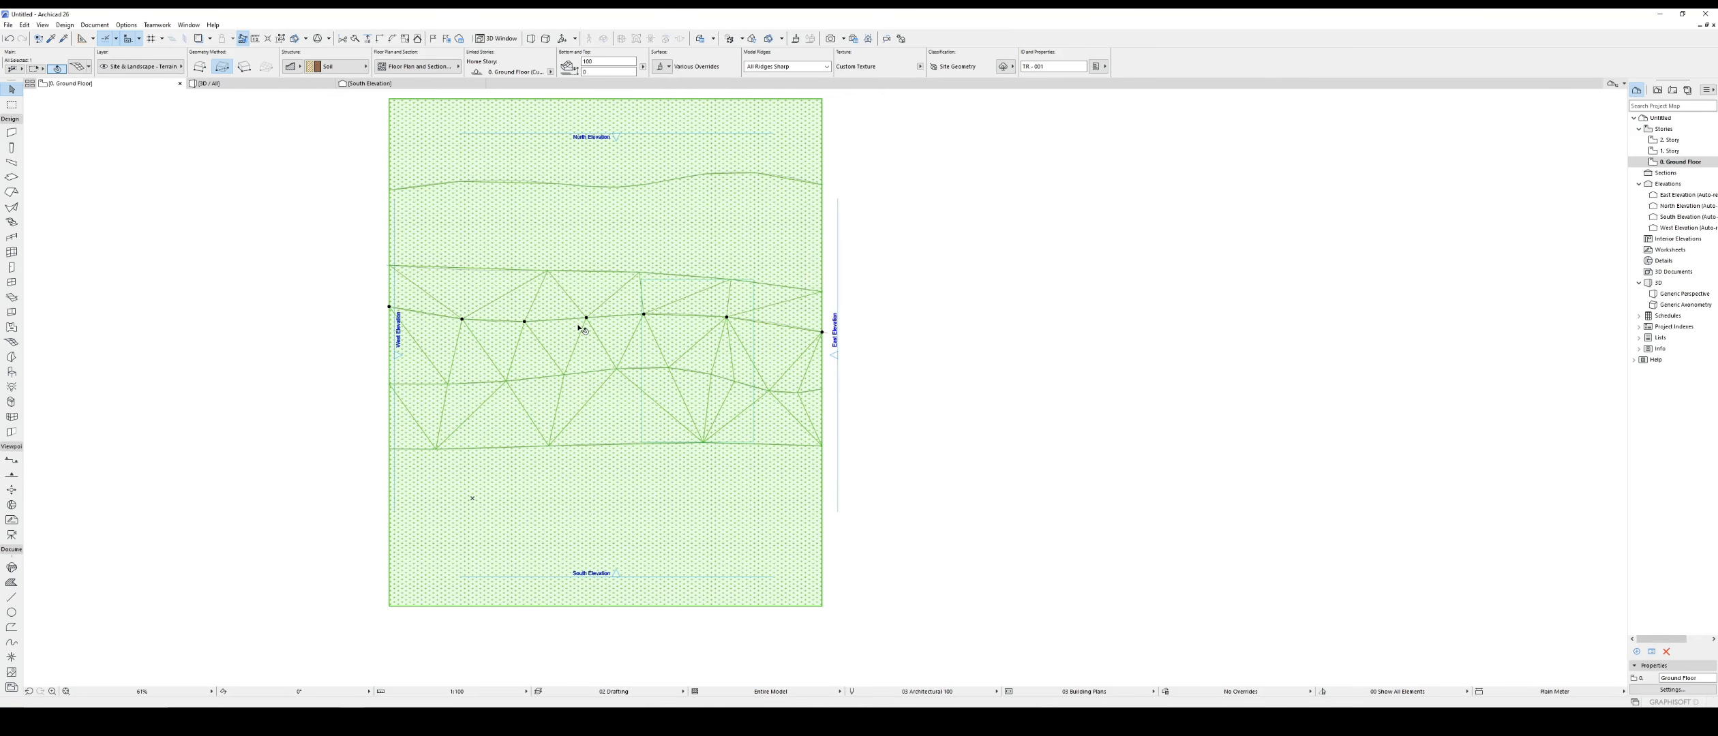
left_click(640, 273)
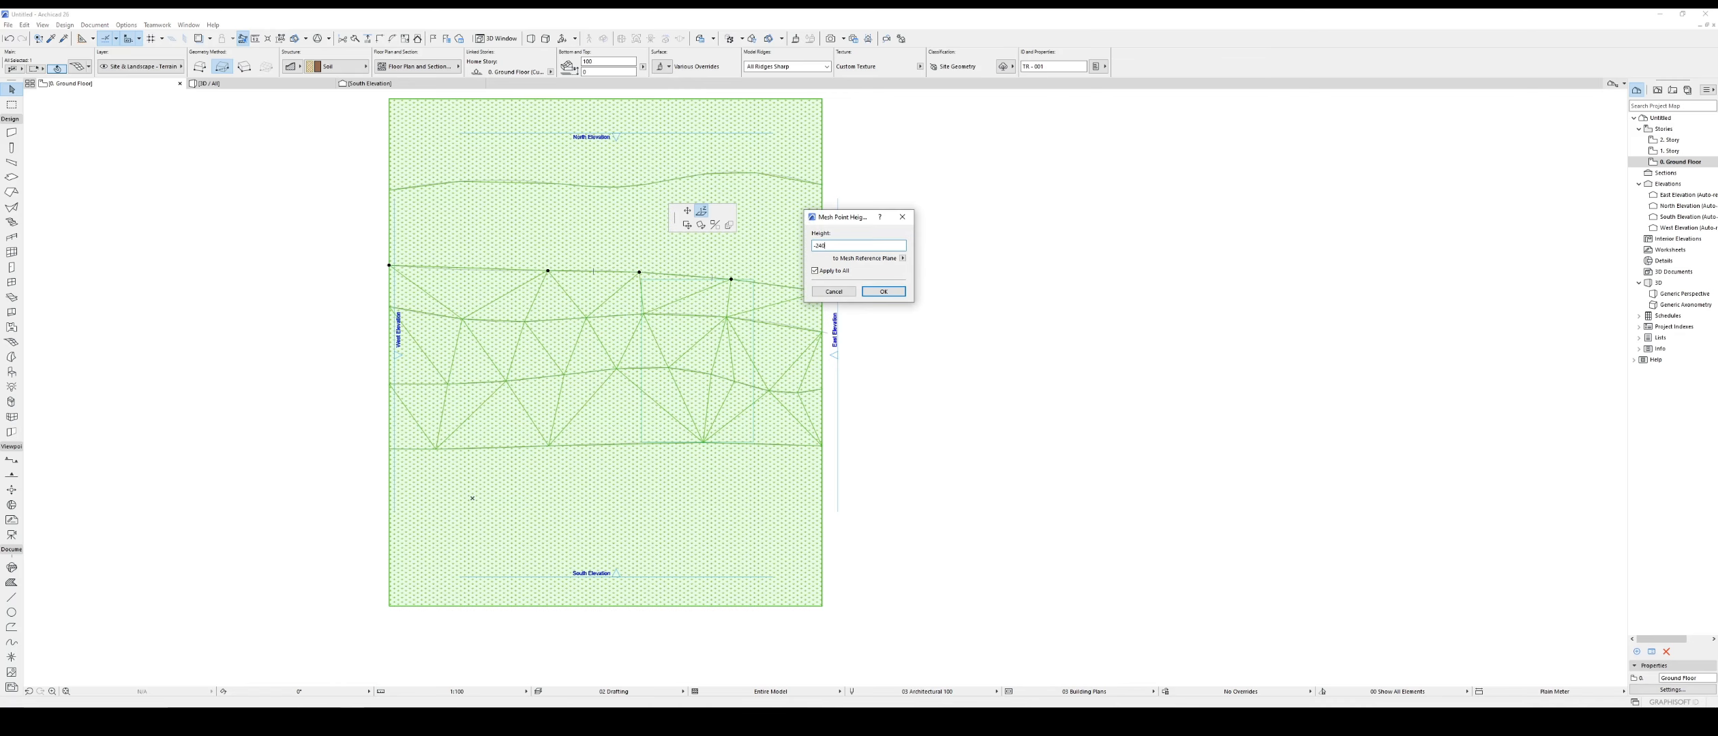
key("Return")
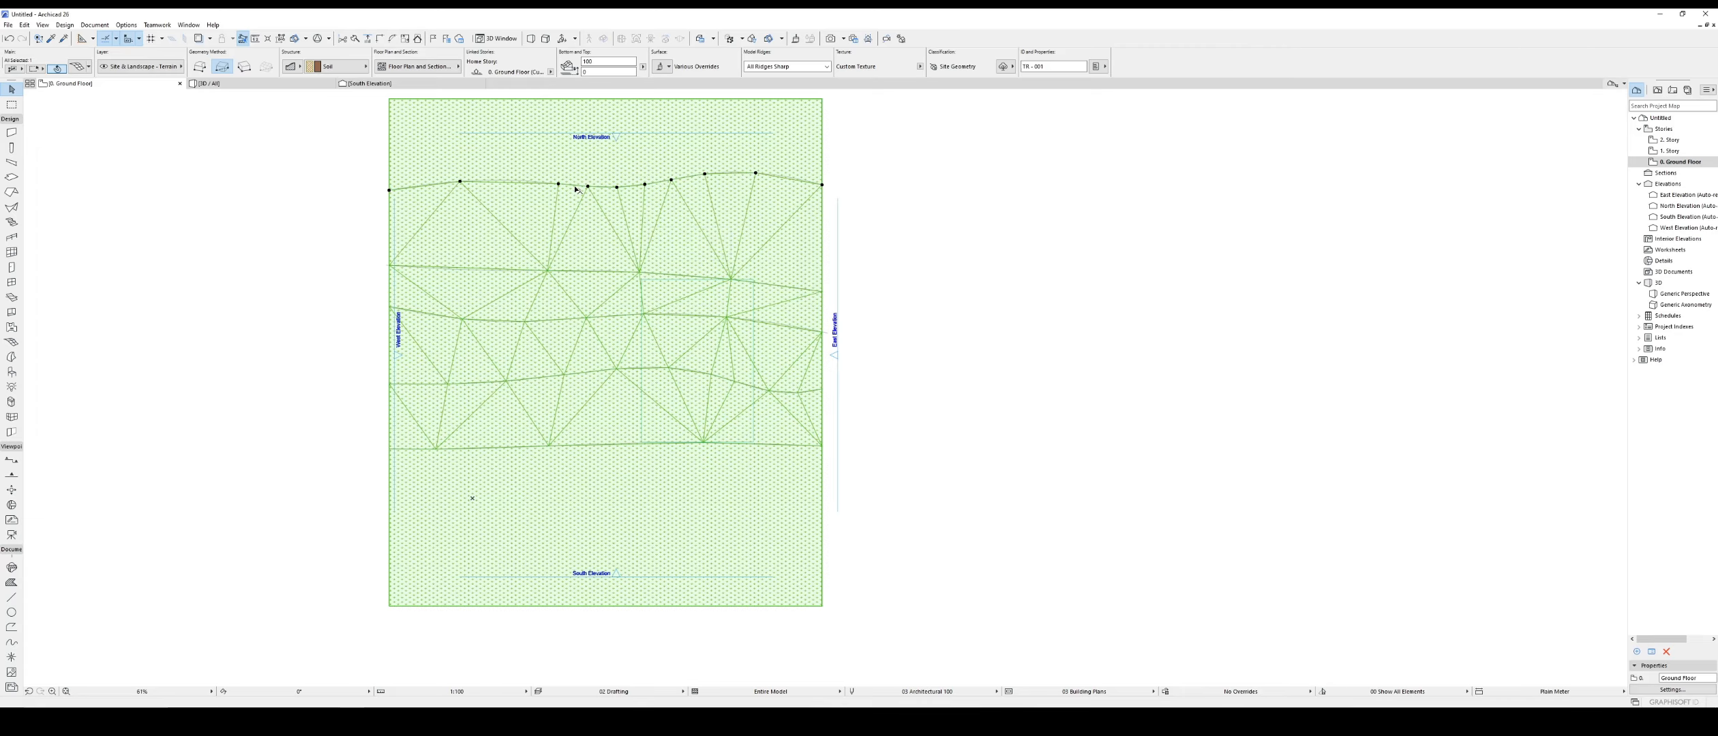
left_click(587, 186)
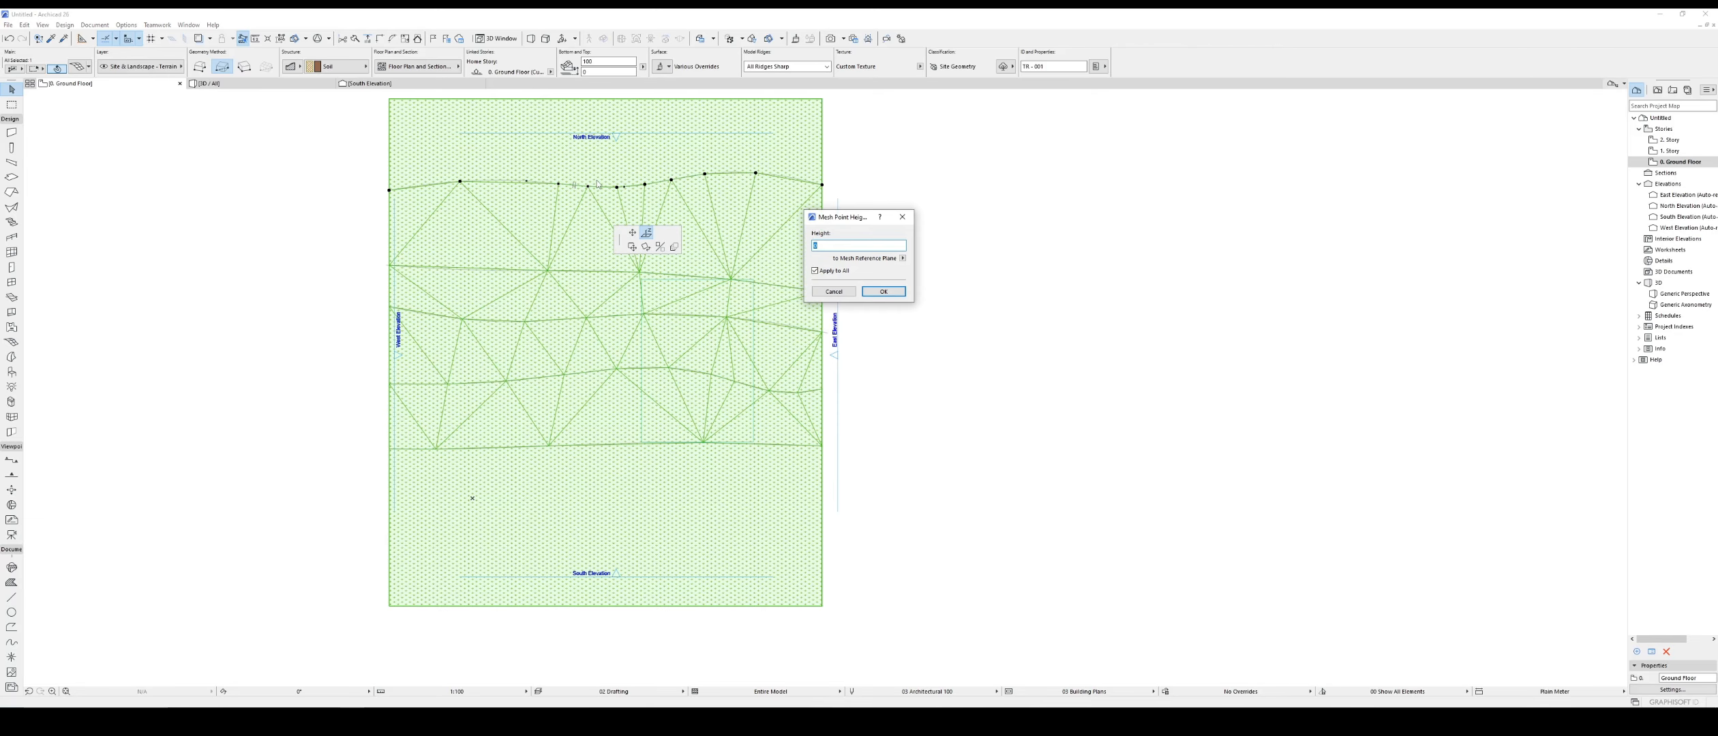
key("Return")
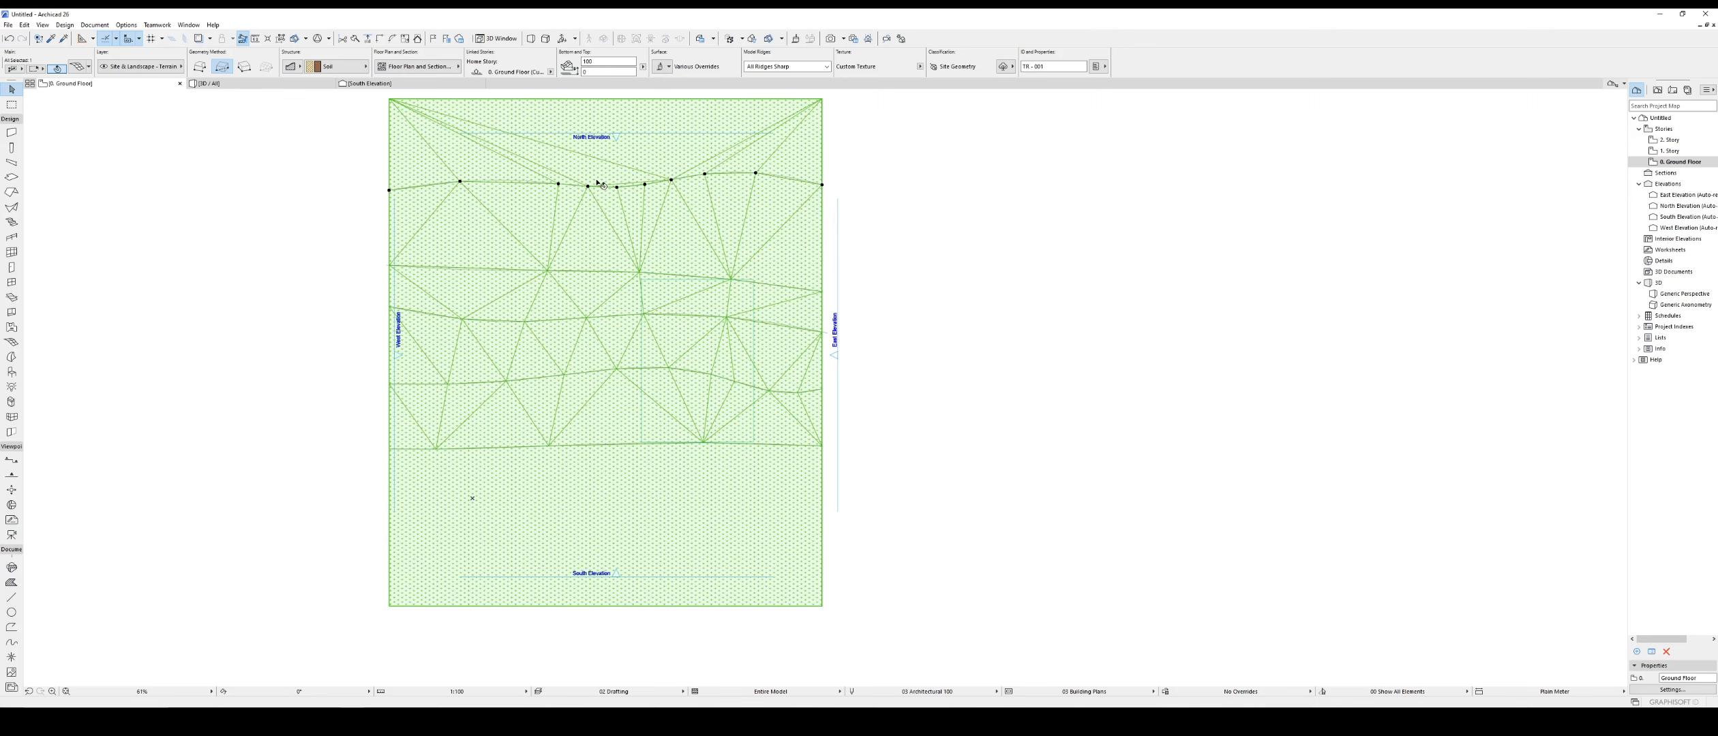
Step: Set the heights of the mesh's two northern corner points individually, entering -290 for the northeast corner
scroll(495, 340, "down", 5)
scroll(530, 235, "up", 7)
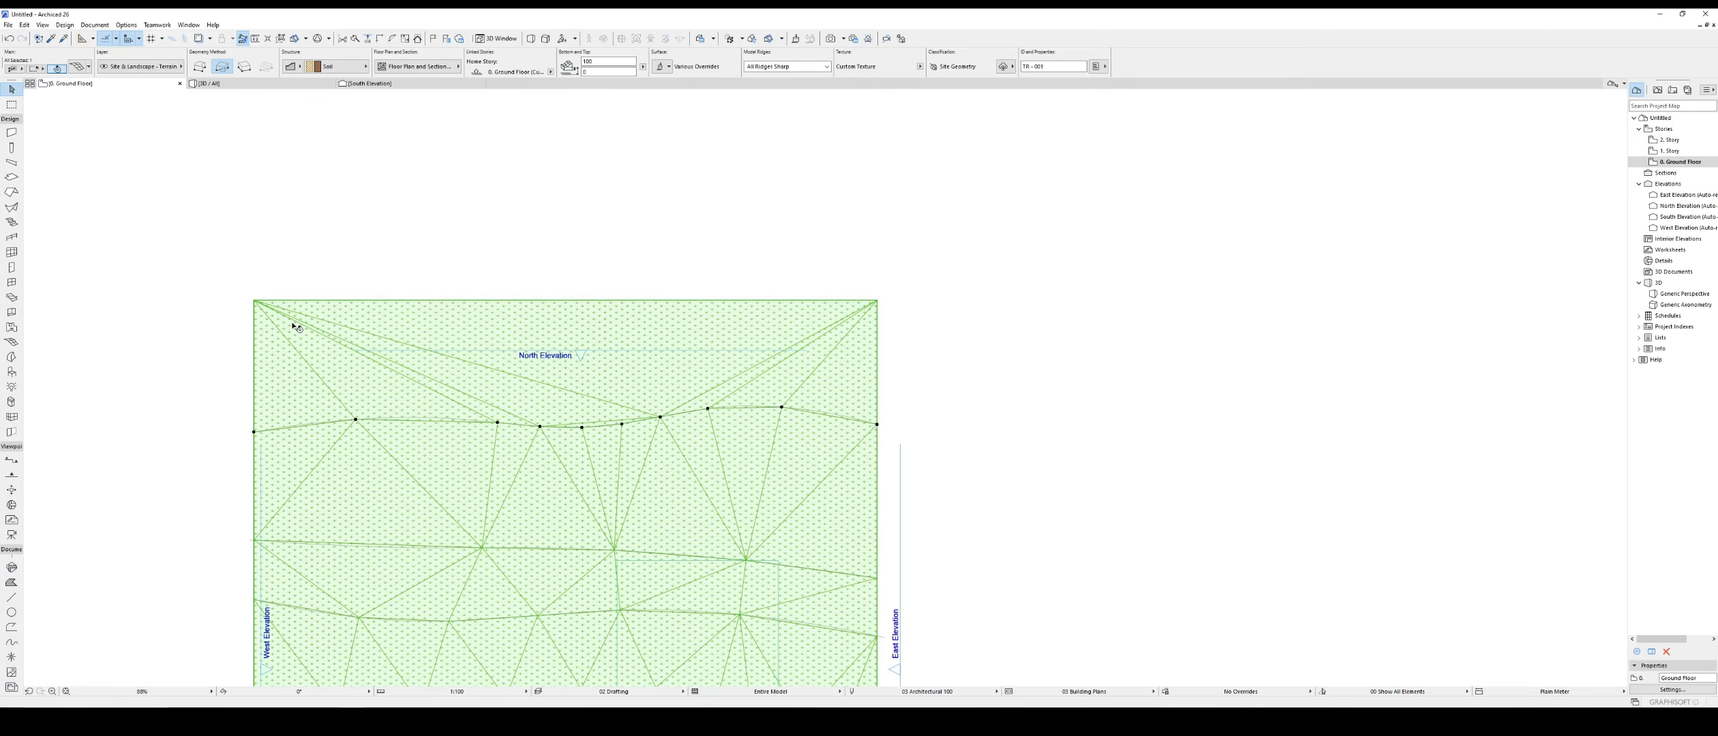
left_click(253, 301)
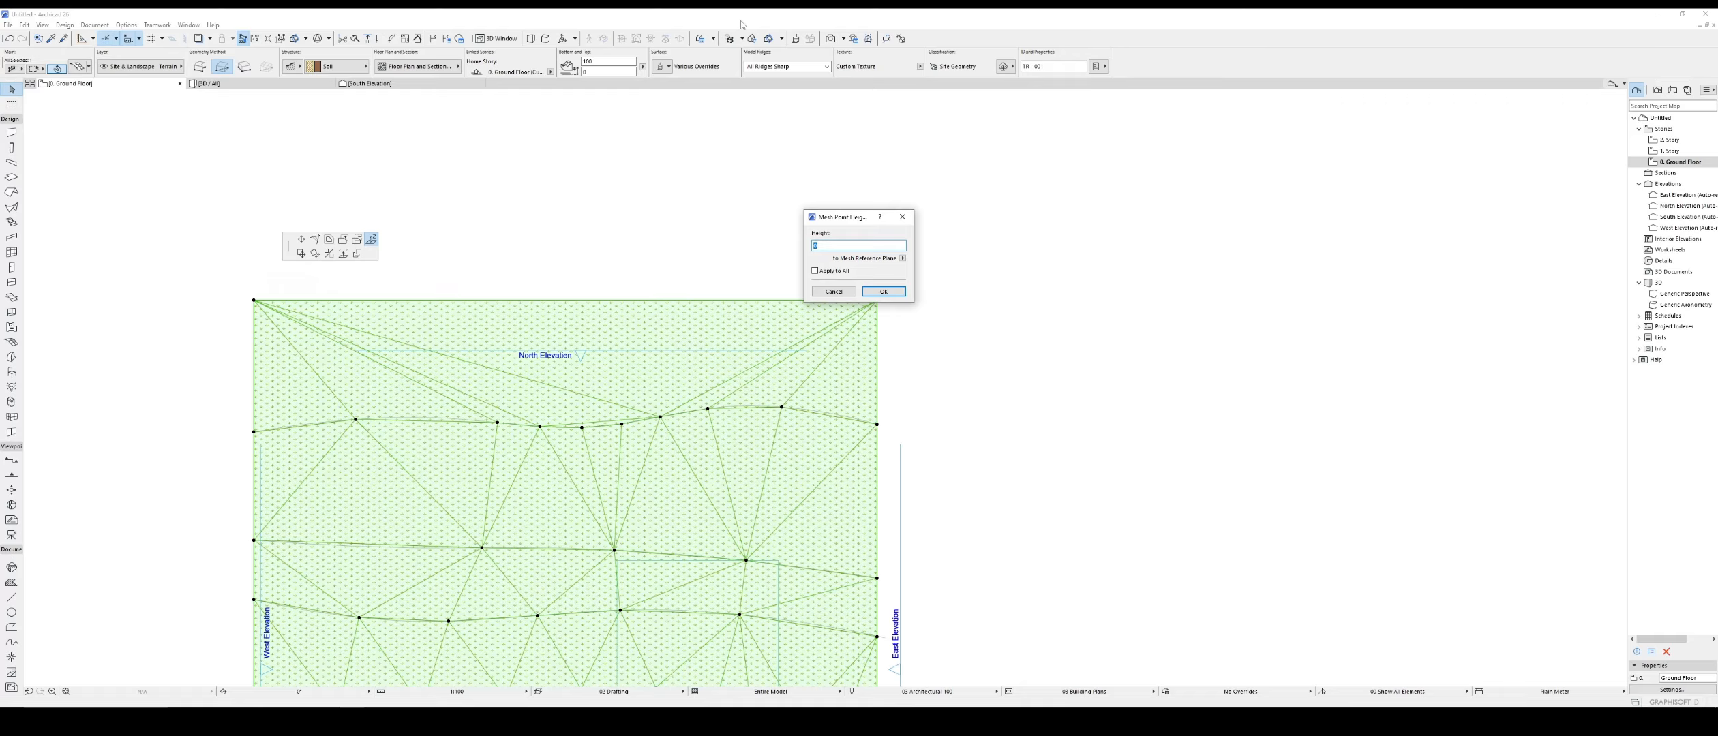
key("Return")
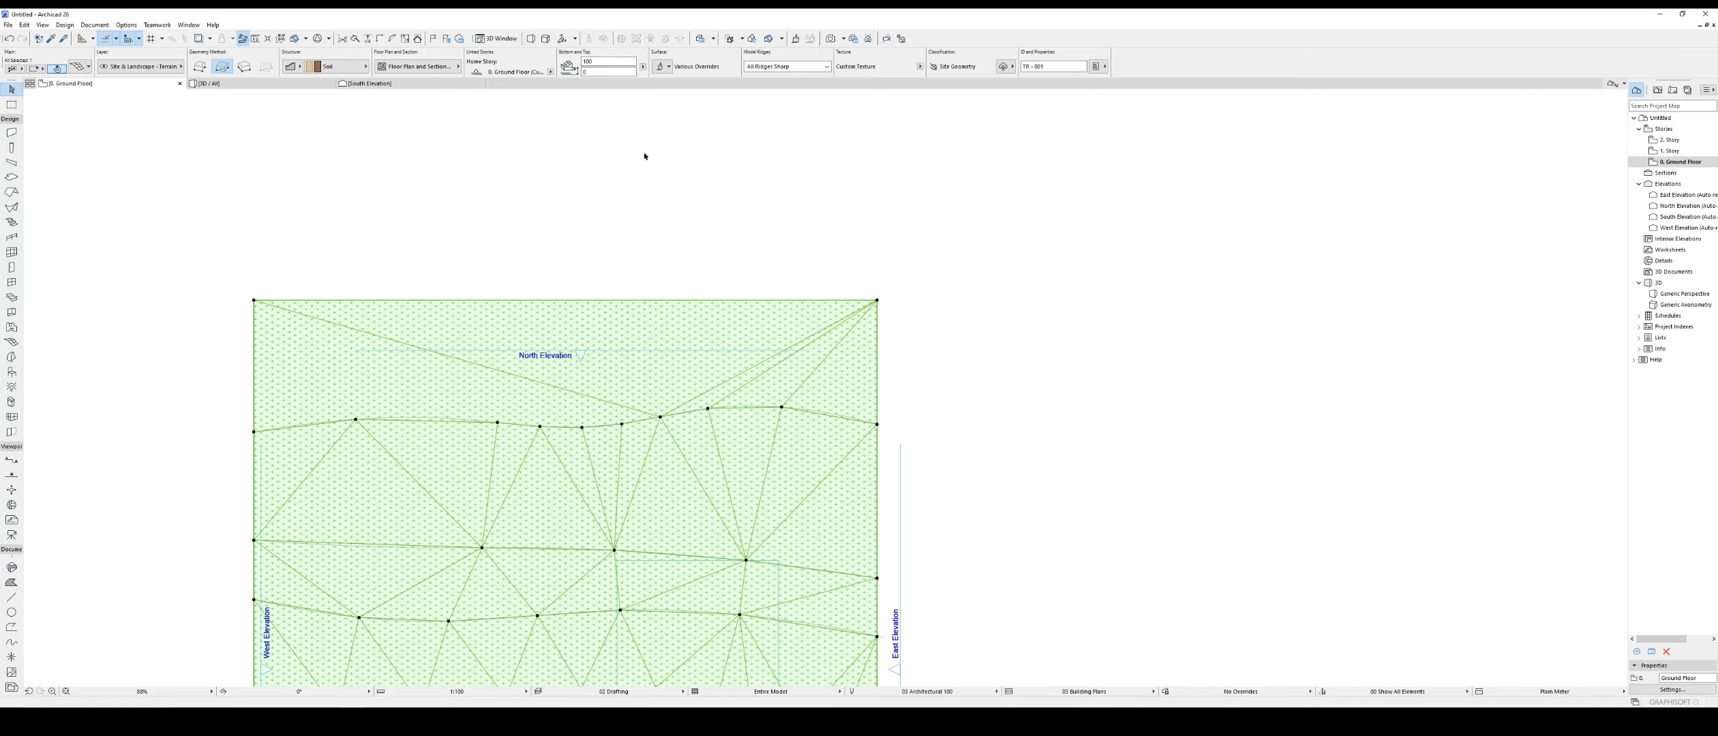
left_click(878, 301)
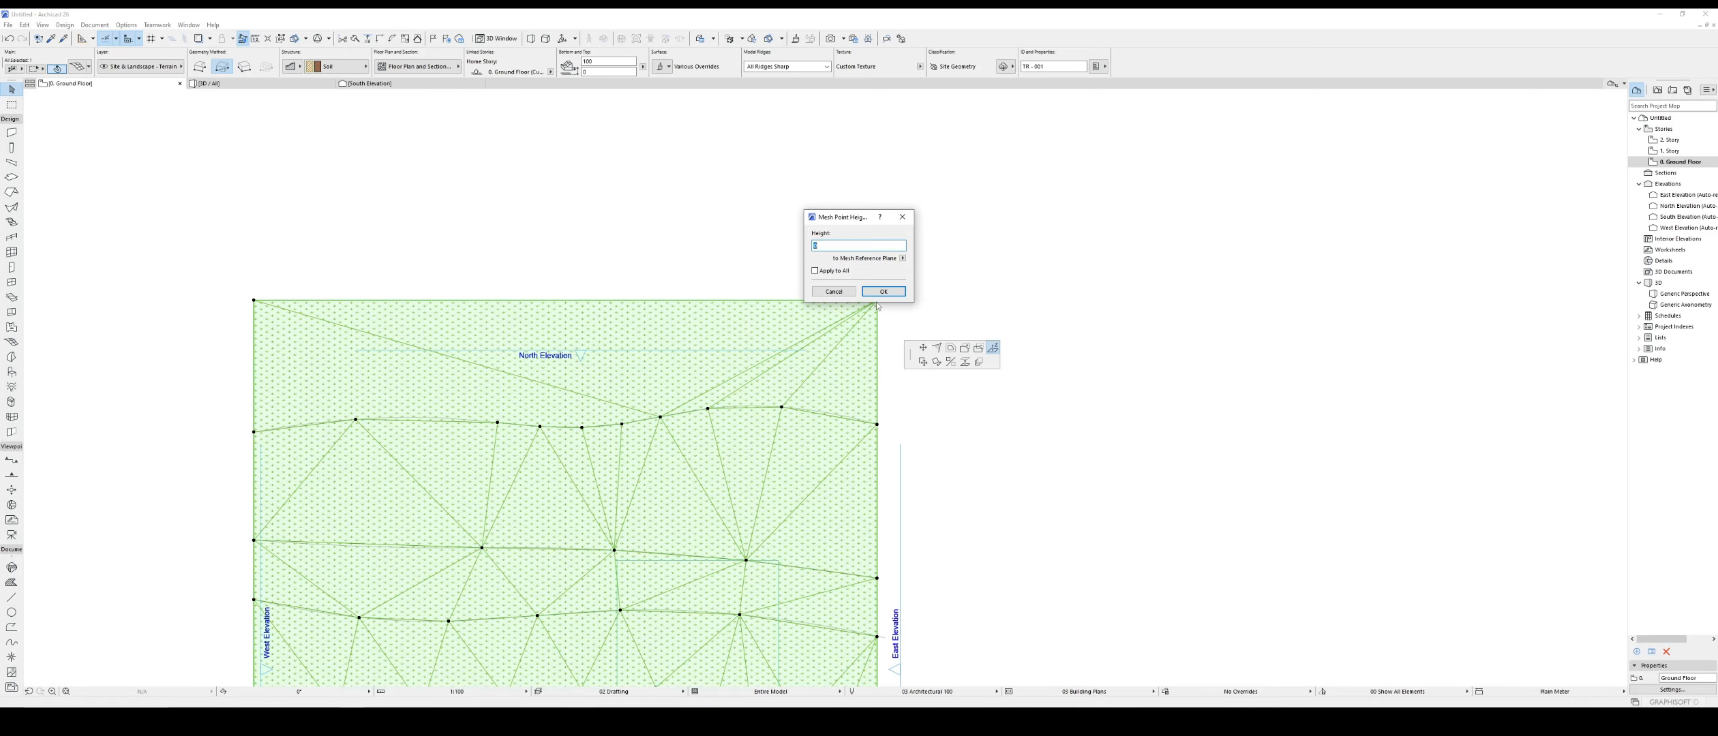
type("-290")
key("Return")
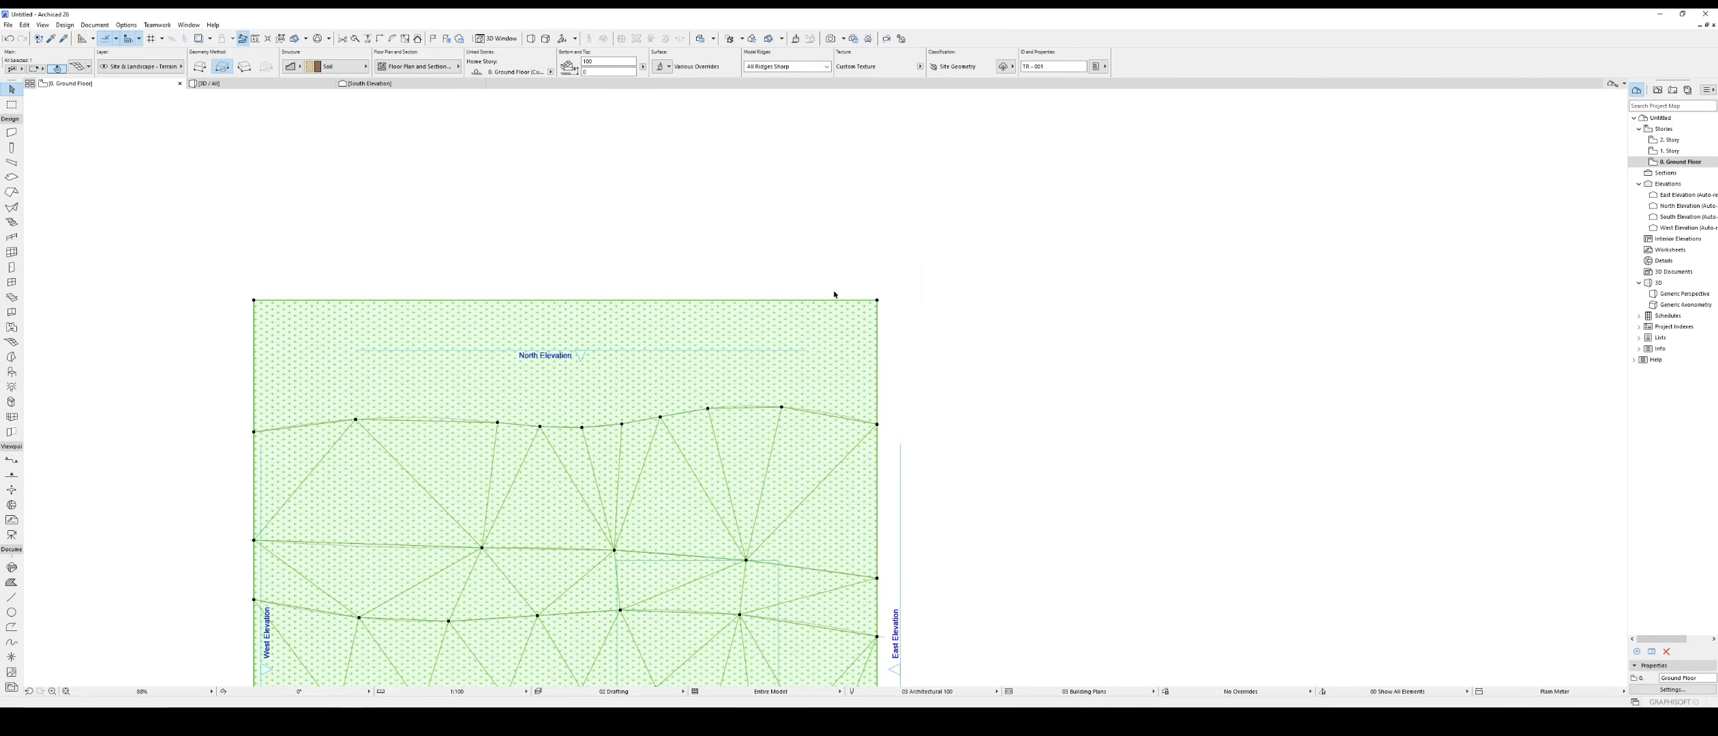
Step: Open the 3D perspective and examine how the sloped terrain meets the building slab from several sides
scroll(1029, 384, "down", 3)
scroll(952, 341, "up", 2)
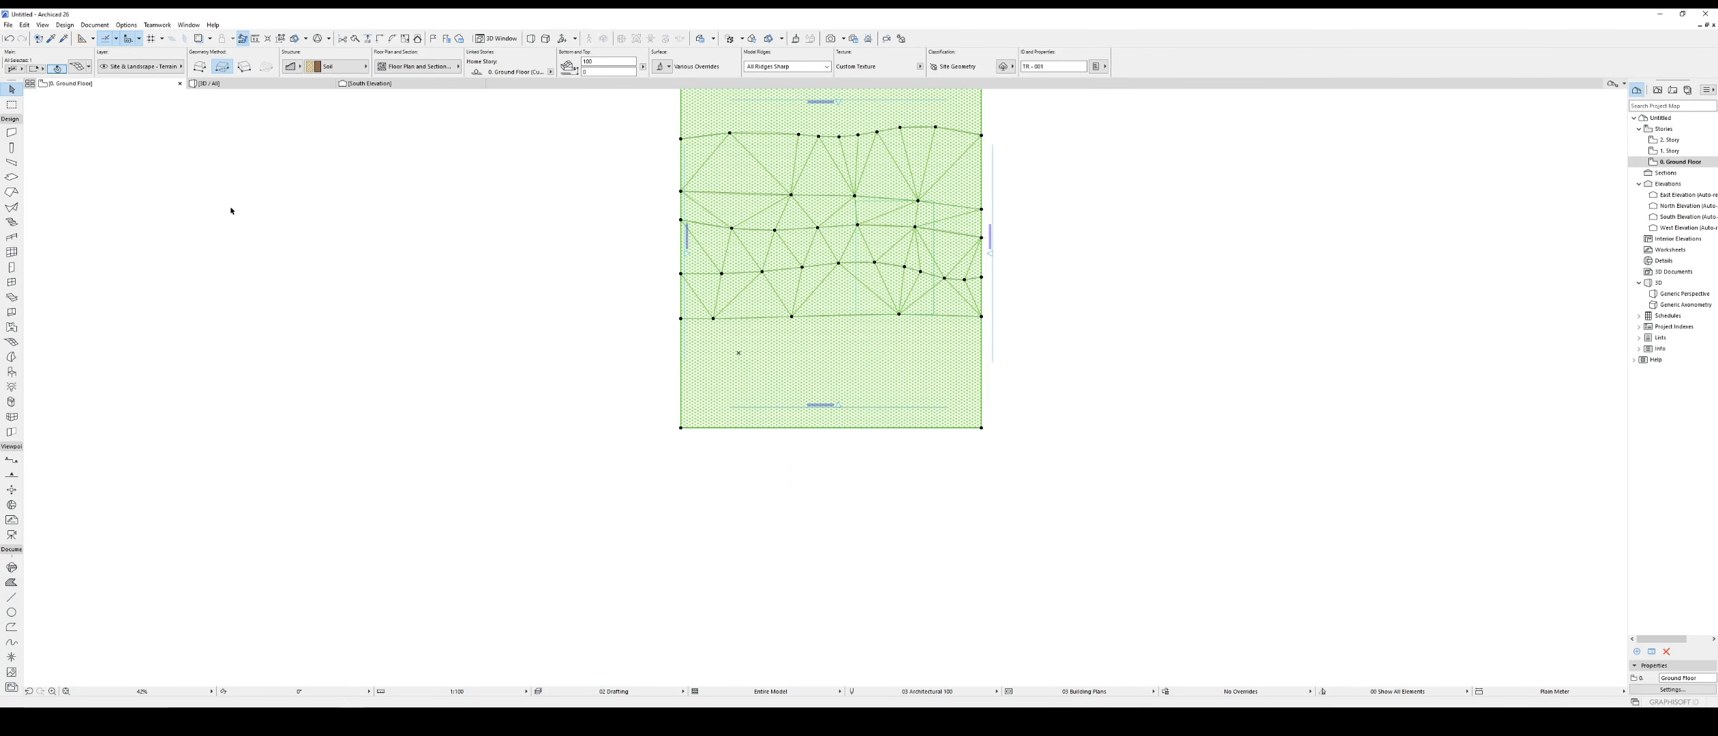
left_click(229, 83)
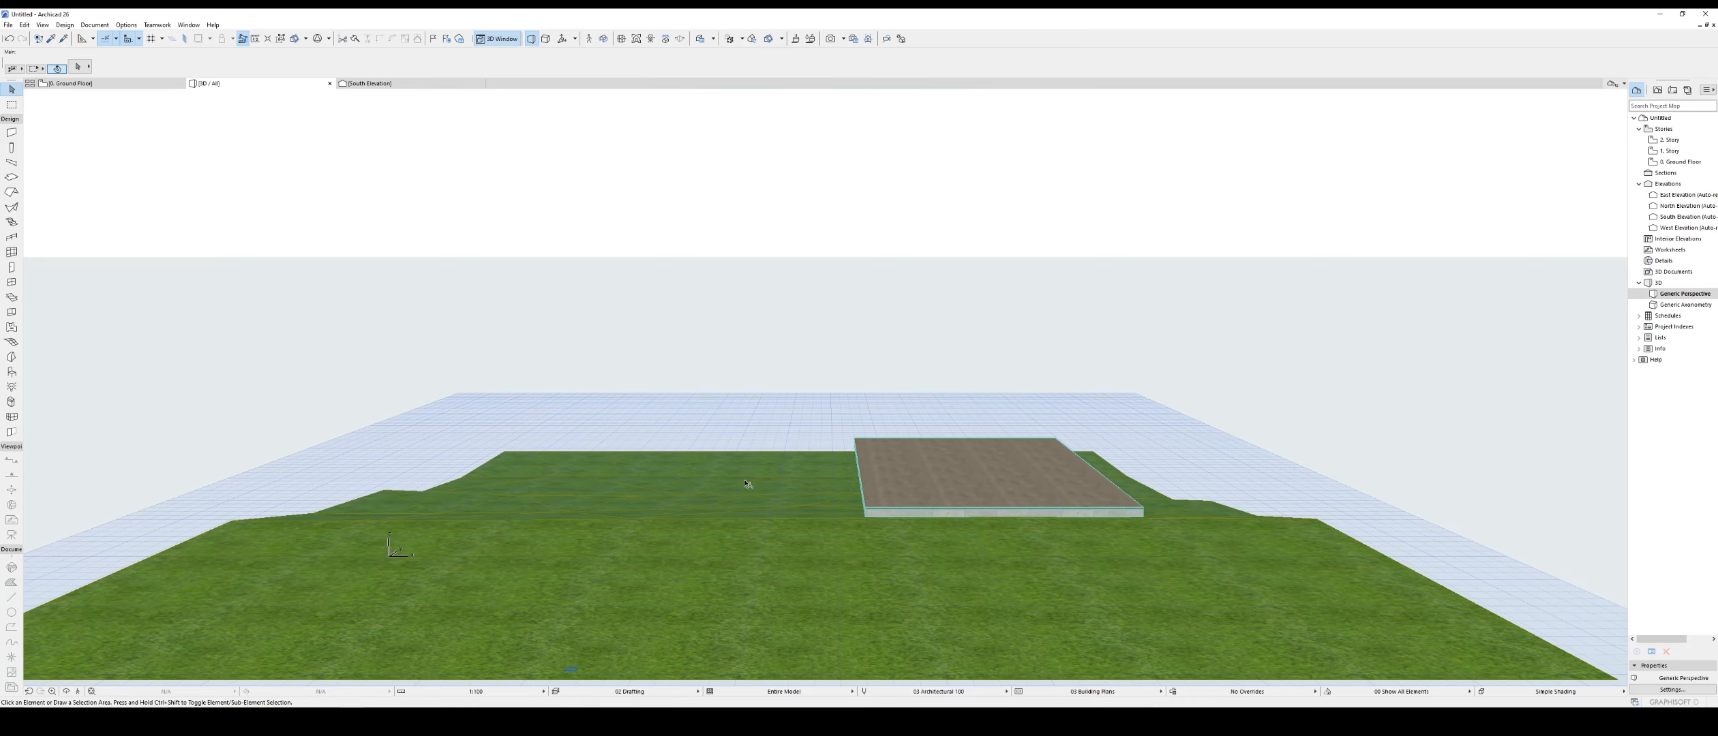
middle_click_drag(746, 483, 1611, 466, "shift")
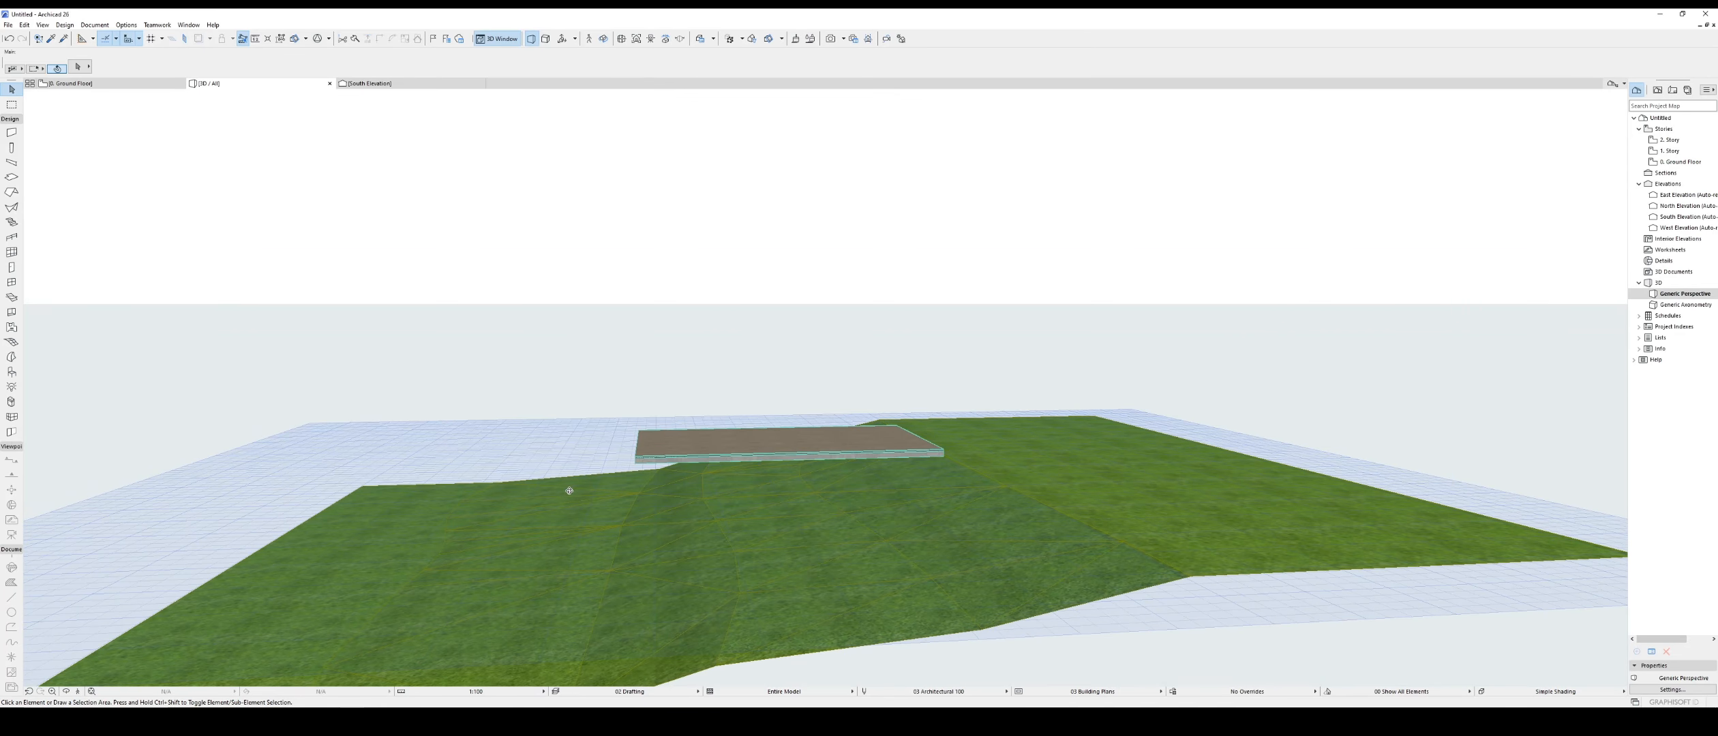
middle_click_drag(569, 491, 811, 354, "shift")
scroll(747, 557, "down", 2)
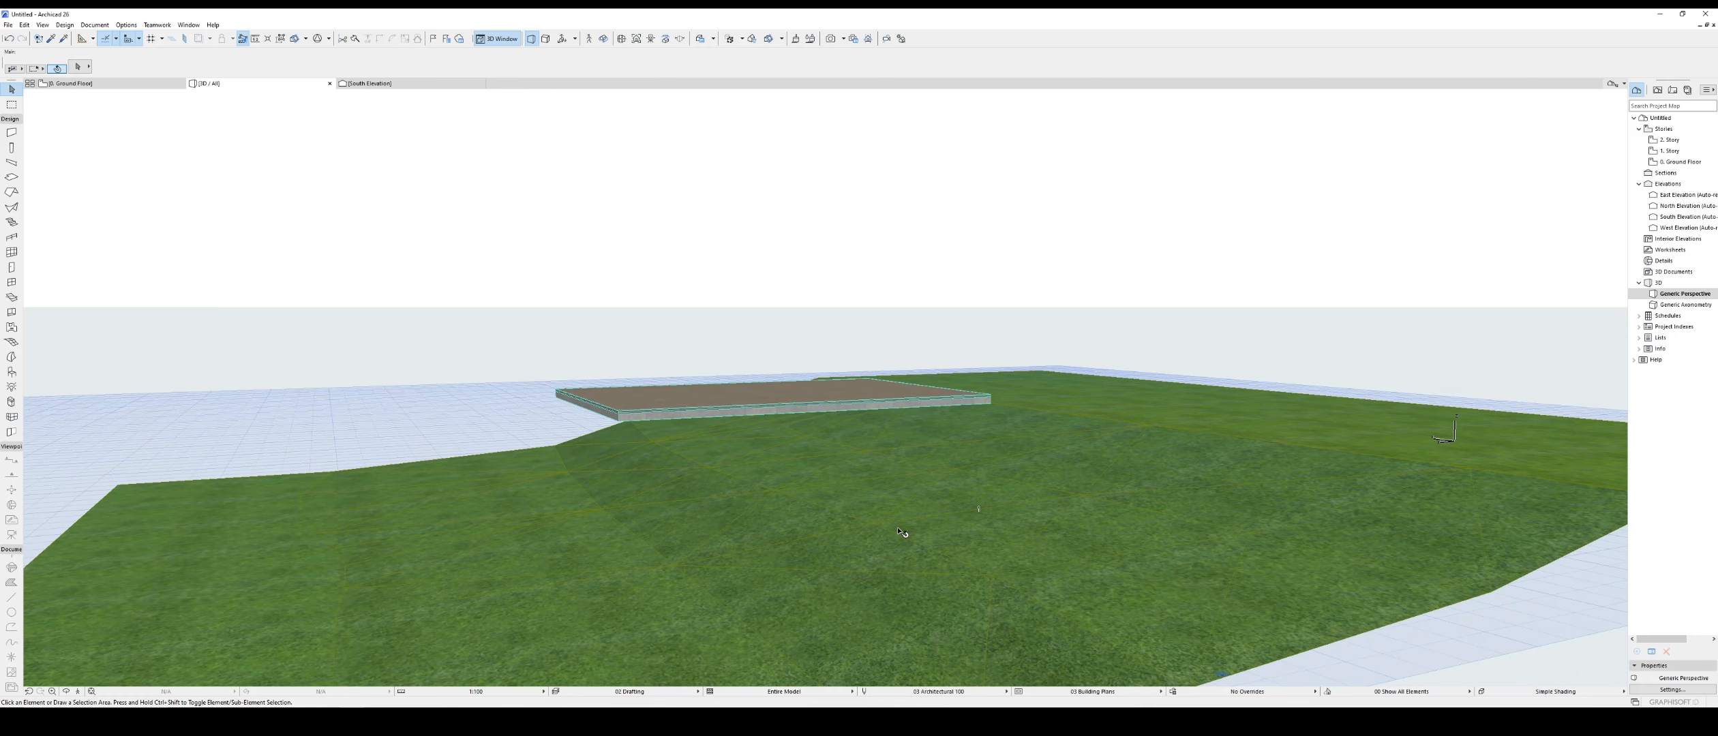
scroll(709, 437, "down", 1)
middle_click_drag(702, 433, 448, 387, "shift")
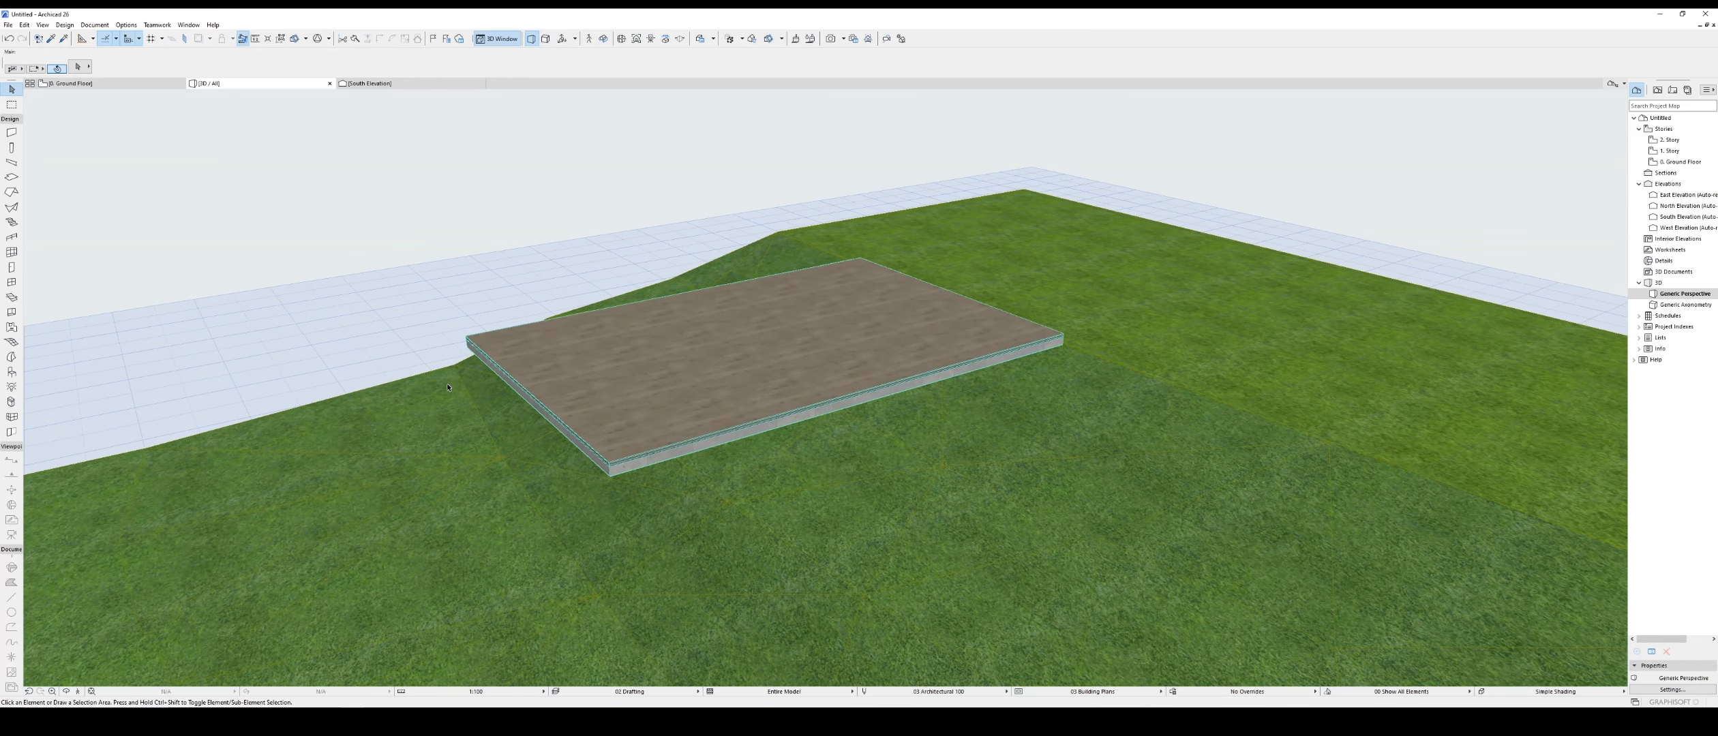
Step: Select the slab, enable surface overrides for all three of its surfaces, and link them together
left_click(641, 426)
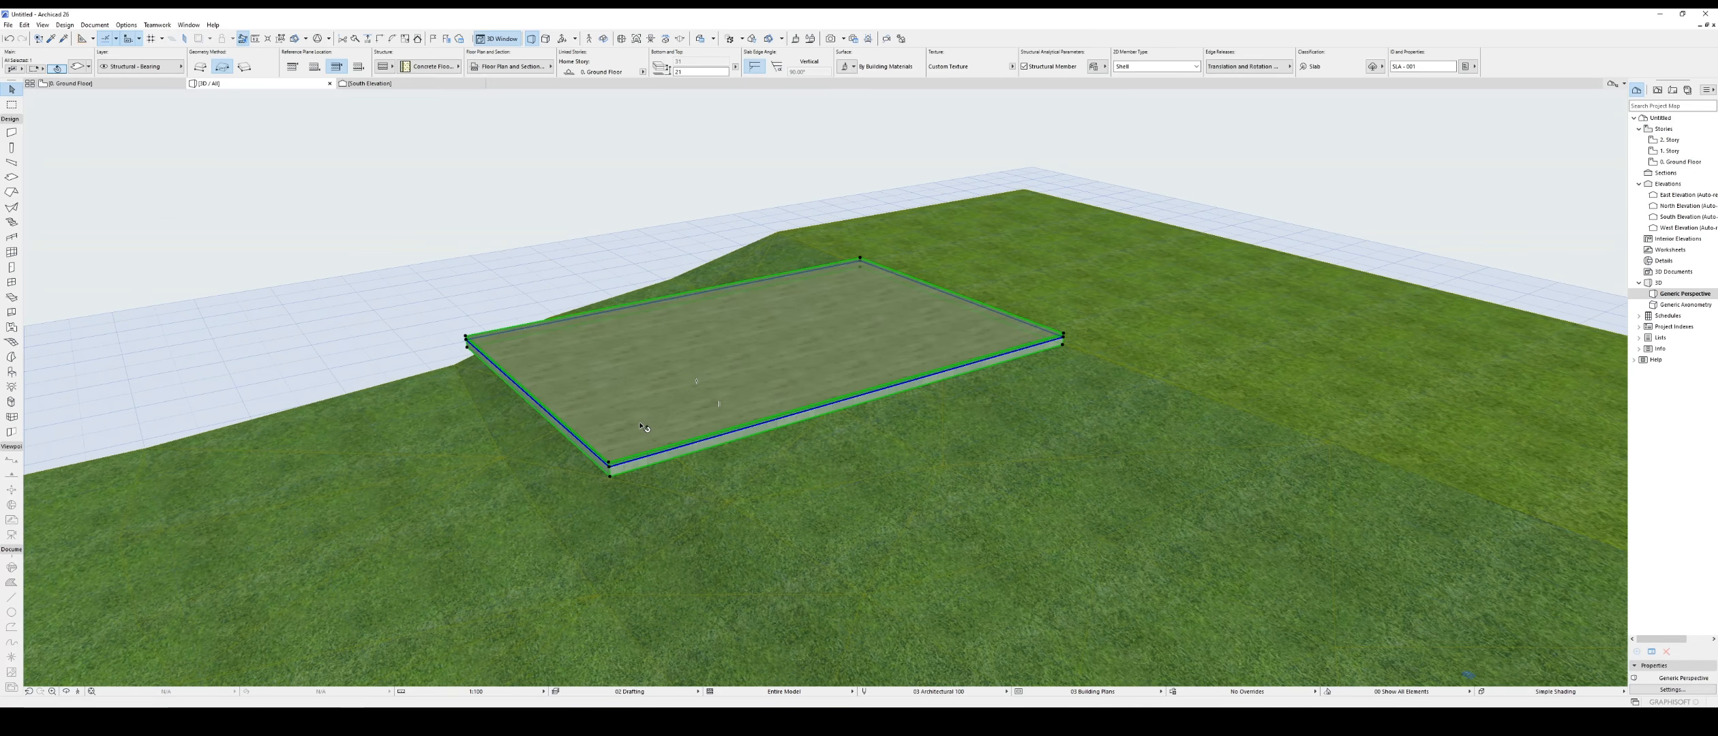
left_click(847, 67)
left_click(846, 91)
left_click(845, 105)
left_click(846, 120)
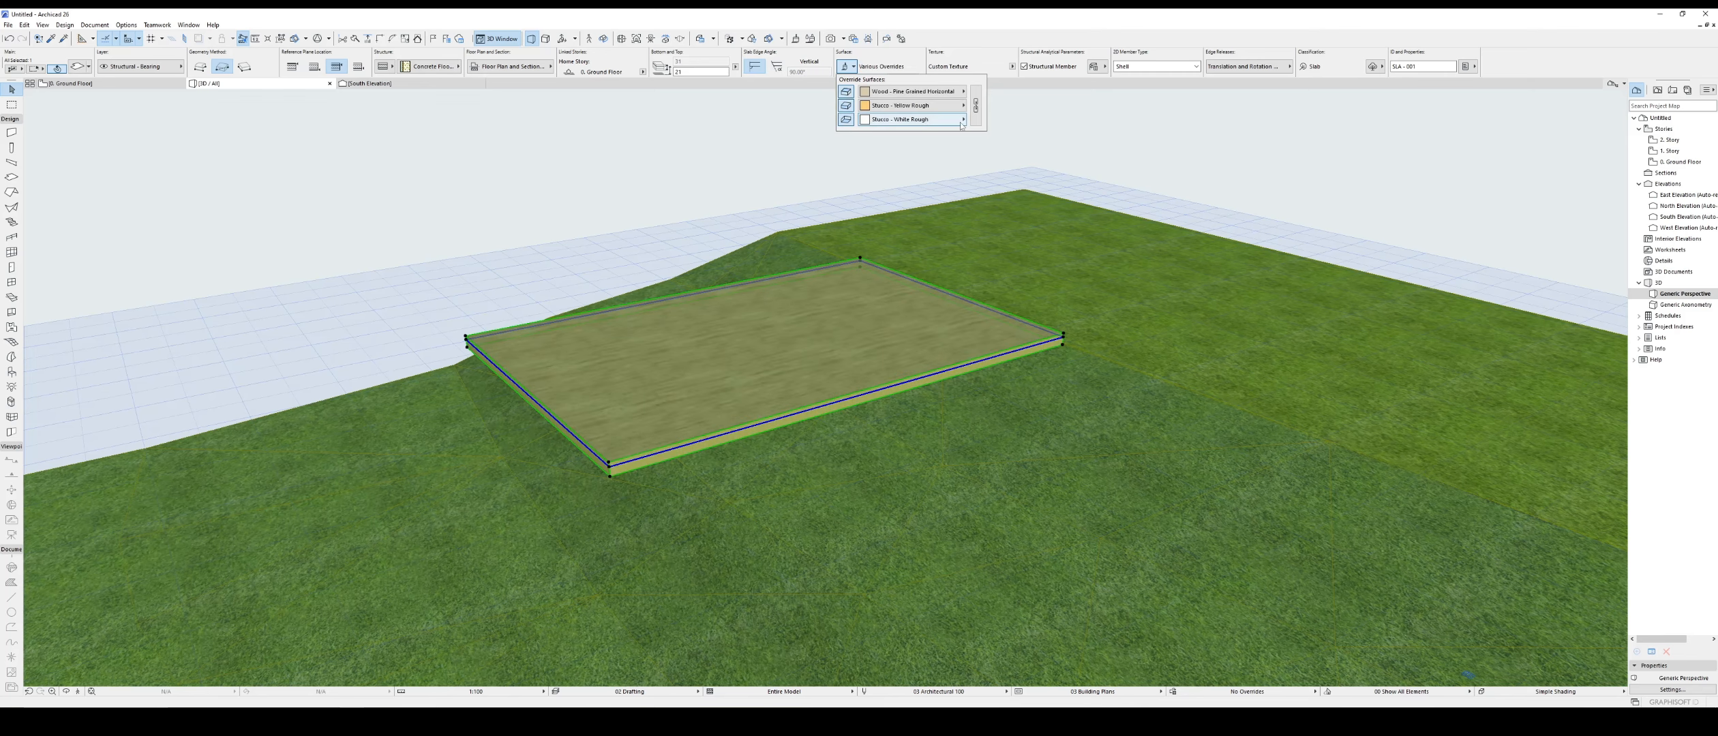
left_click(976, 106)
Step: Set the slab's linked surfaces to Pavement - Asphalt Light and deselect the slab
left_click(956, 95)
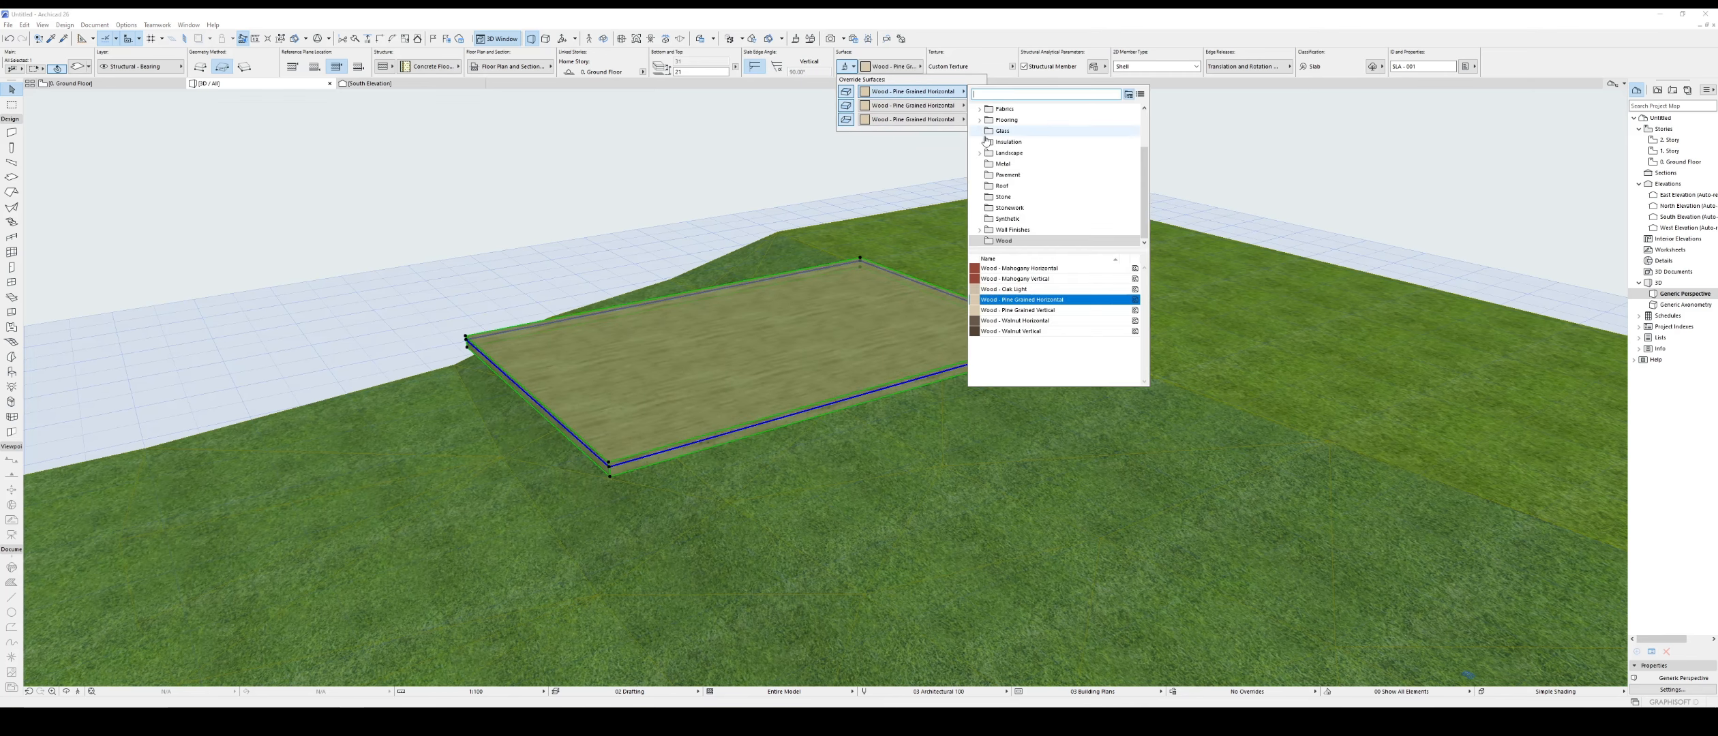
left_click(1023, 172)
left_click(1021, 282)
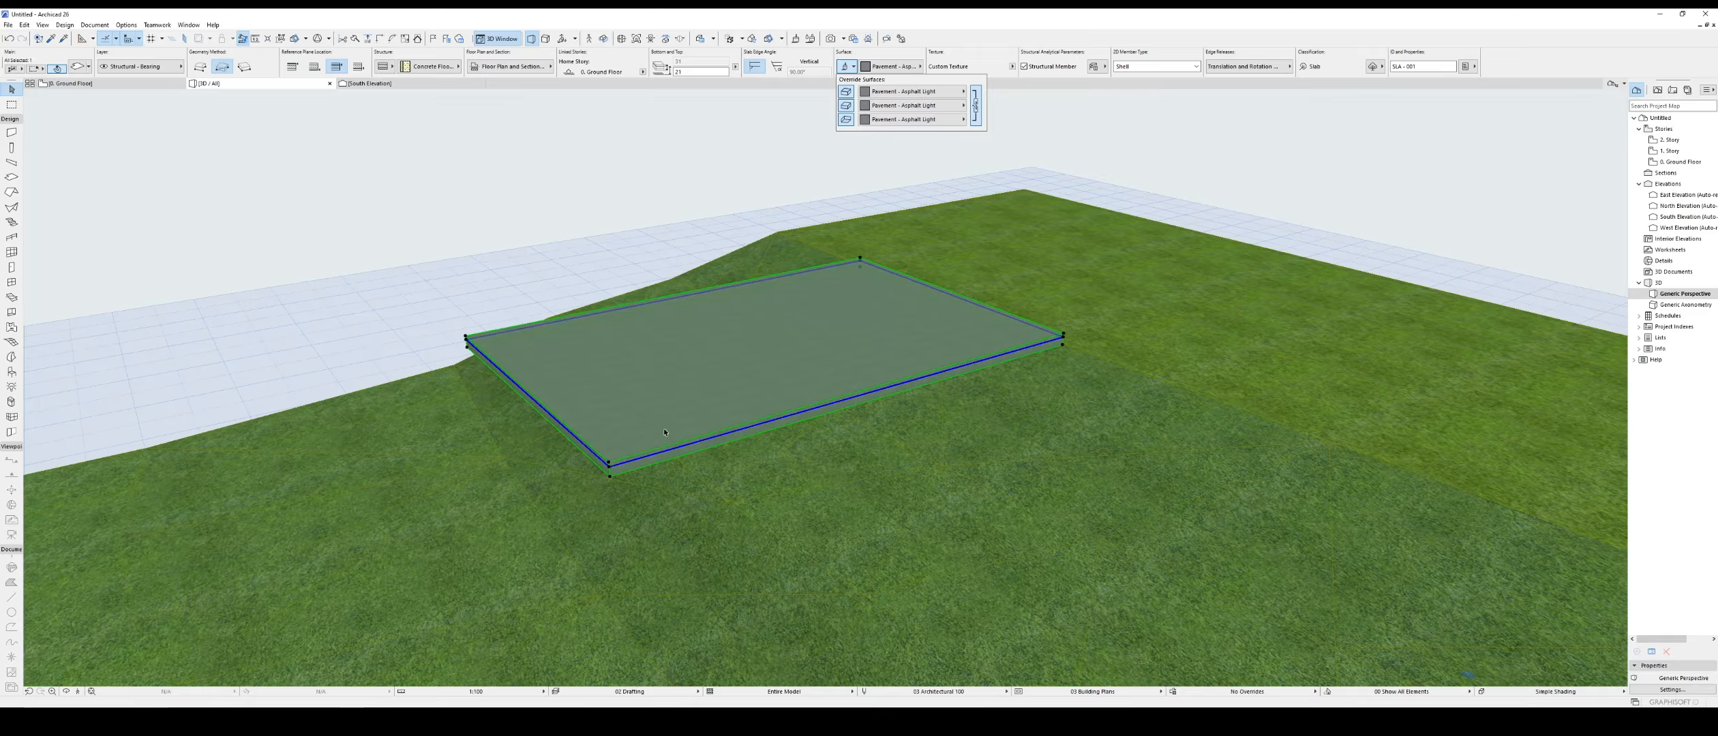
scroll(665, 432, "up", 3)
middle_click_drag(662, 429, 587, 416)
key("Escape")
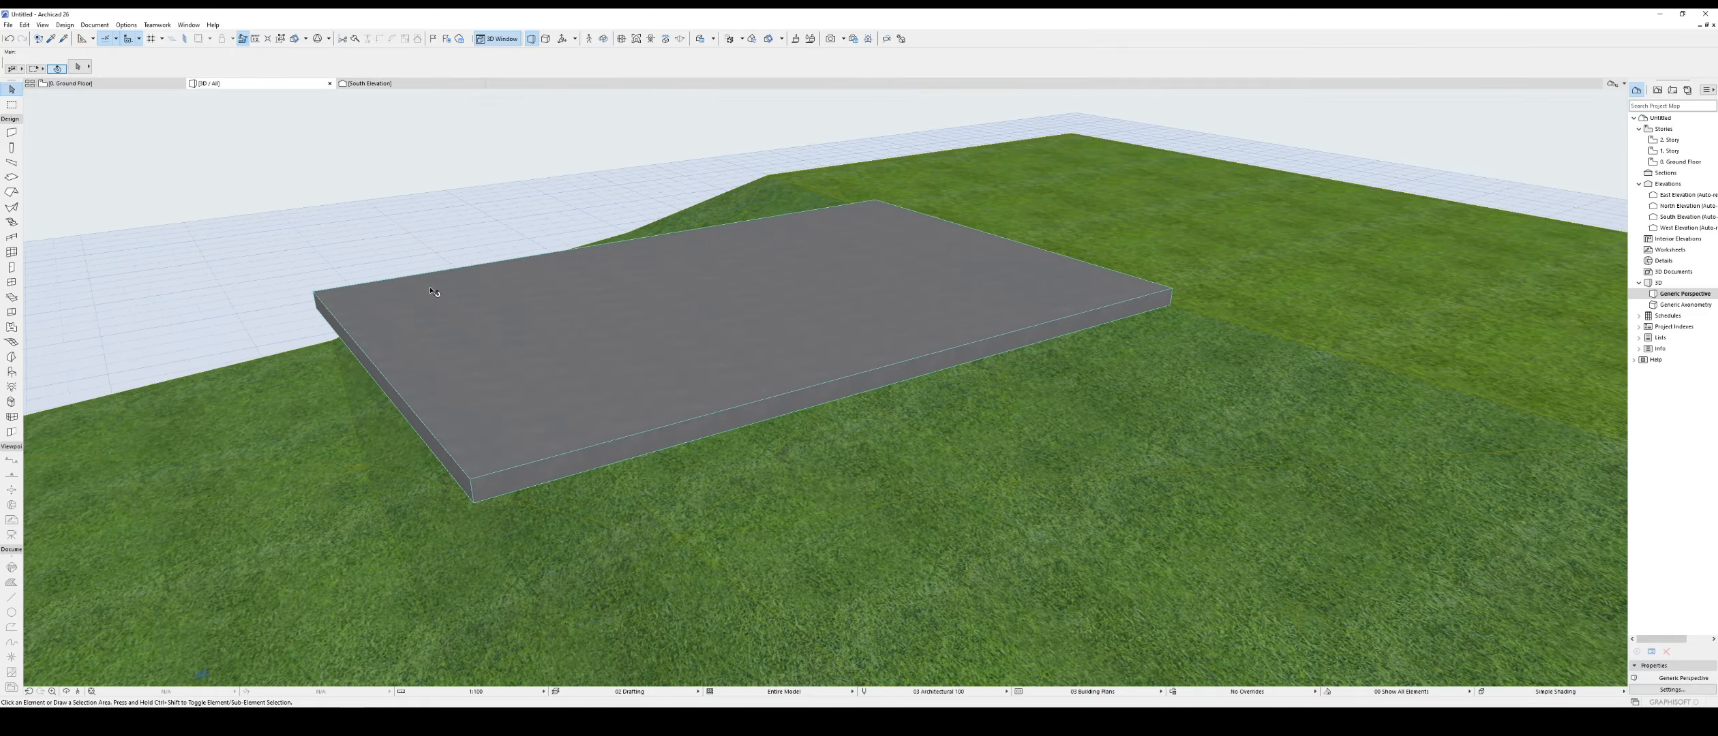
Step: Activate the Wall tool with the reinforced concrete wall favorite
left_click(11, 133)
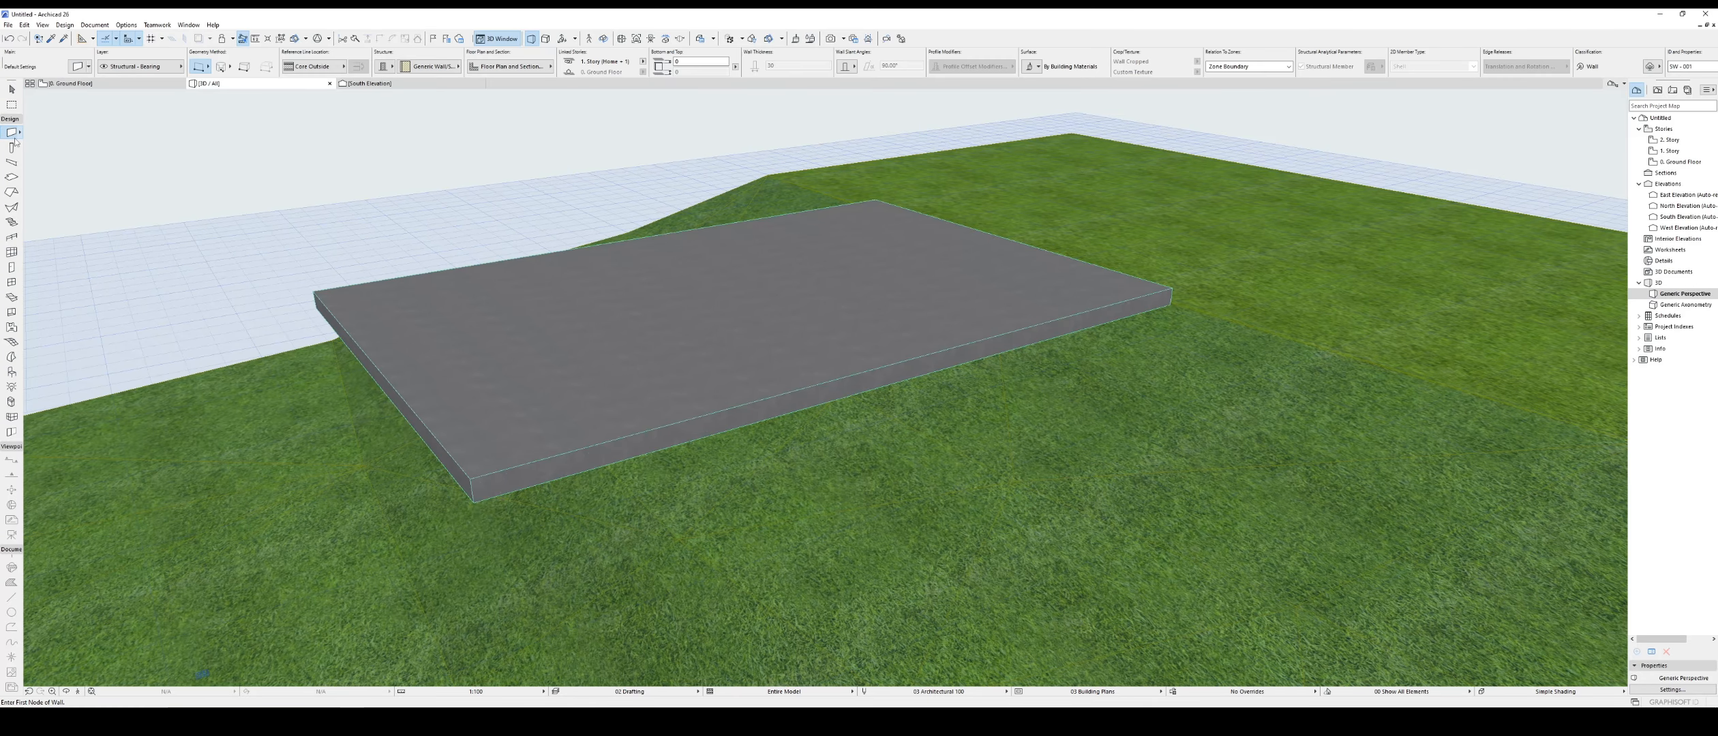
left_click(19, 133)
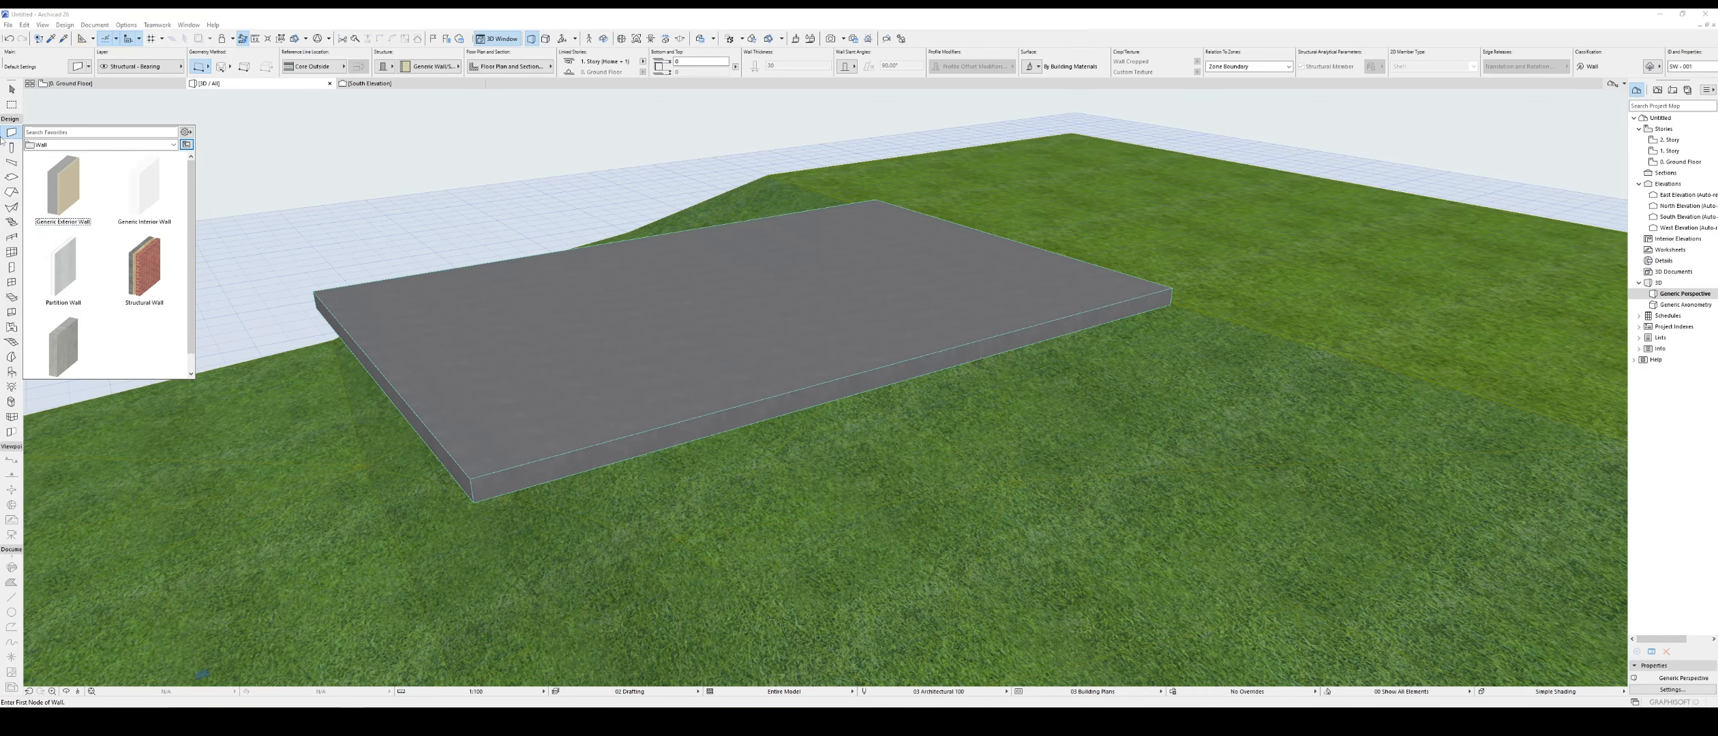
scroll(115, 325, "down", 1)
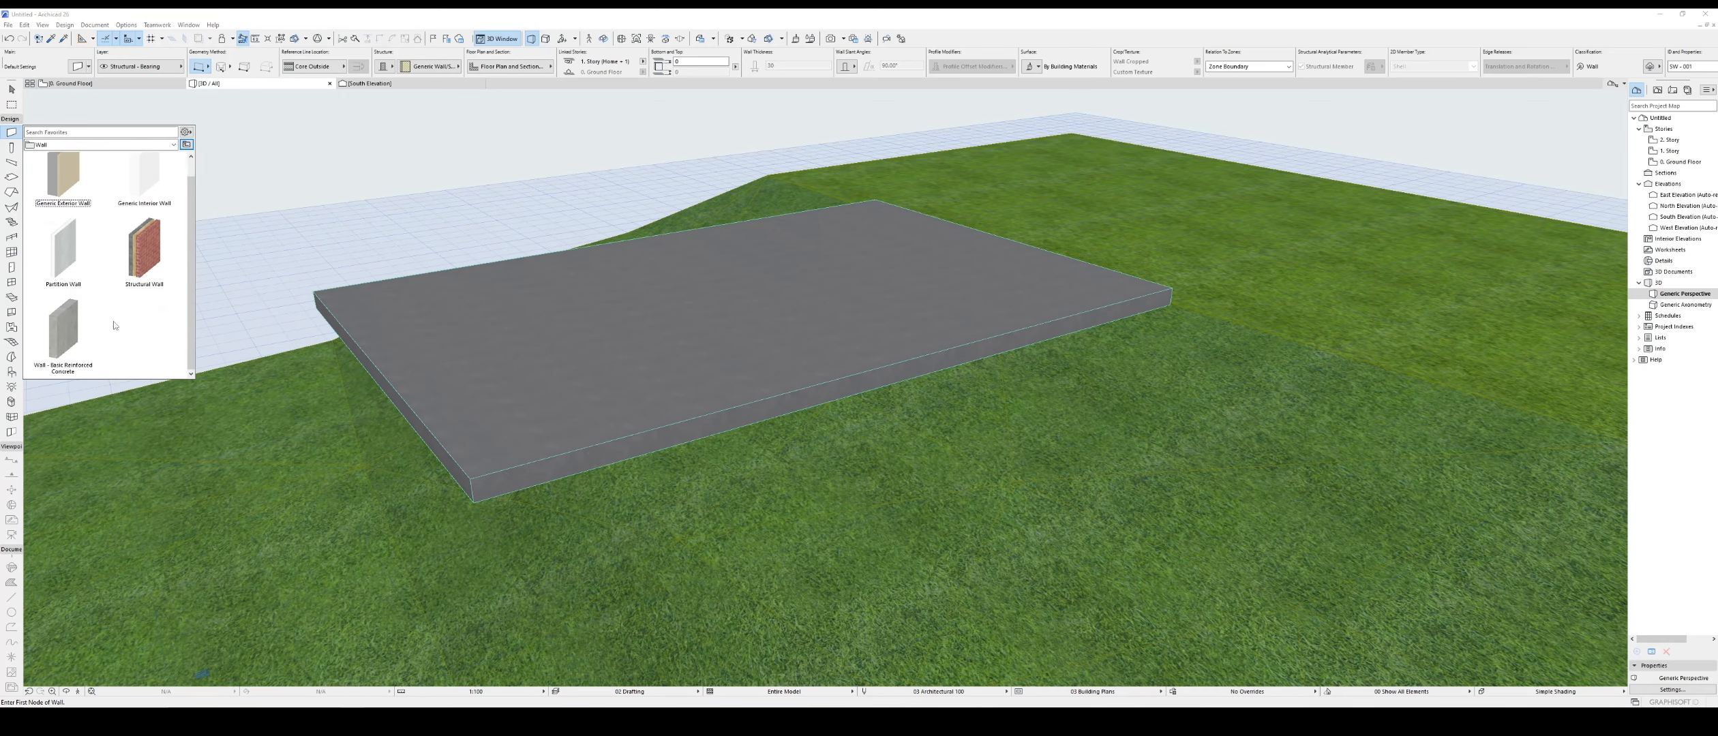
double_click(63, 329)
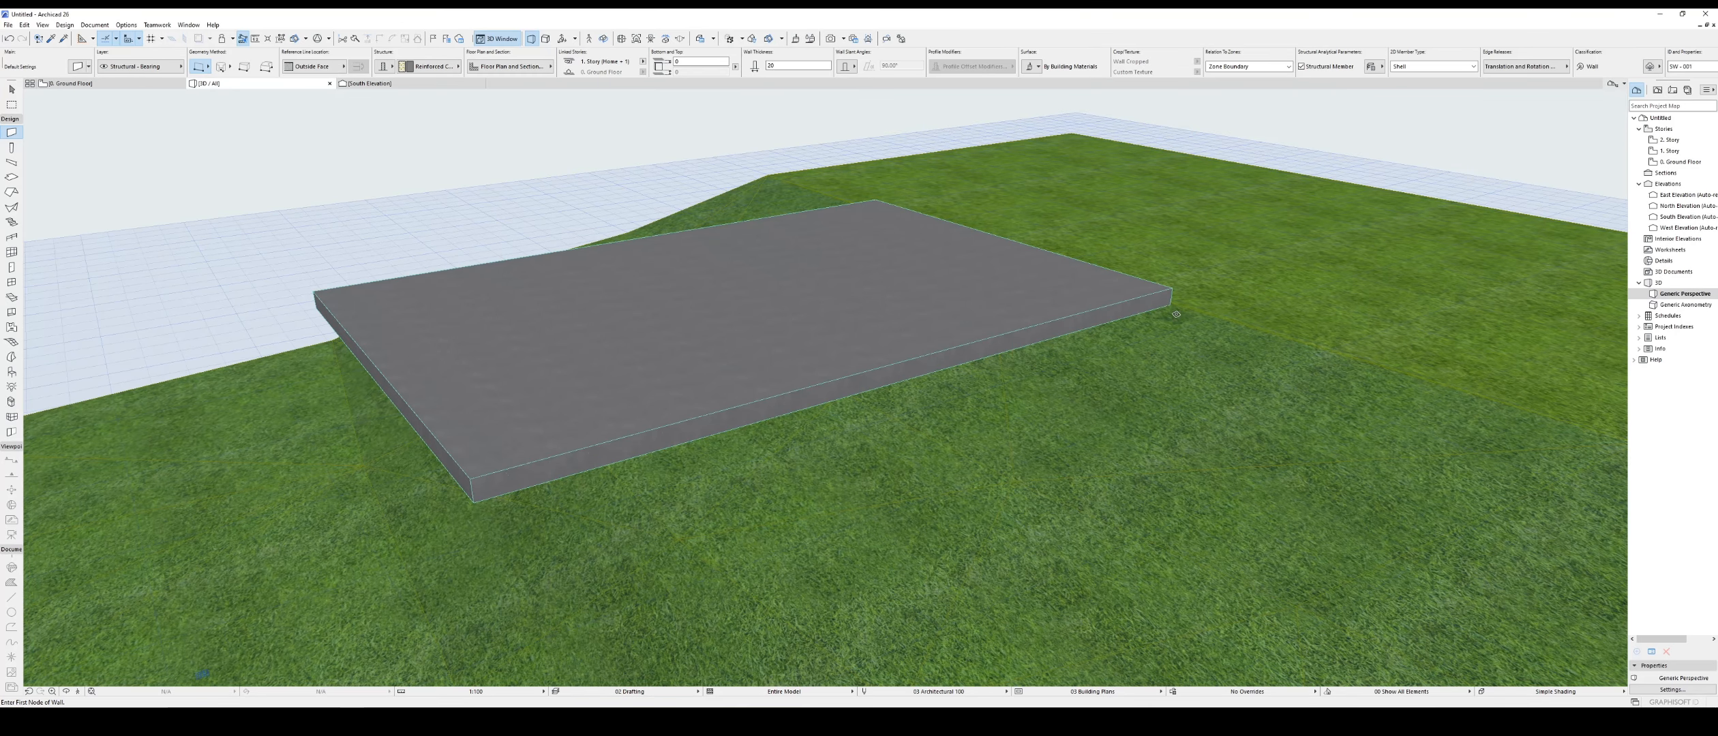
Step: Draw a straight concrete wall along the slab's long front edge, from corner to corner
left_click(1174, 309)
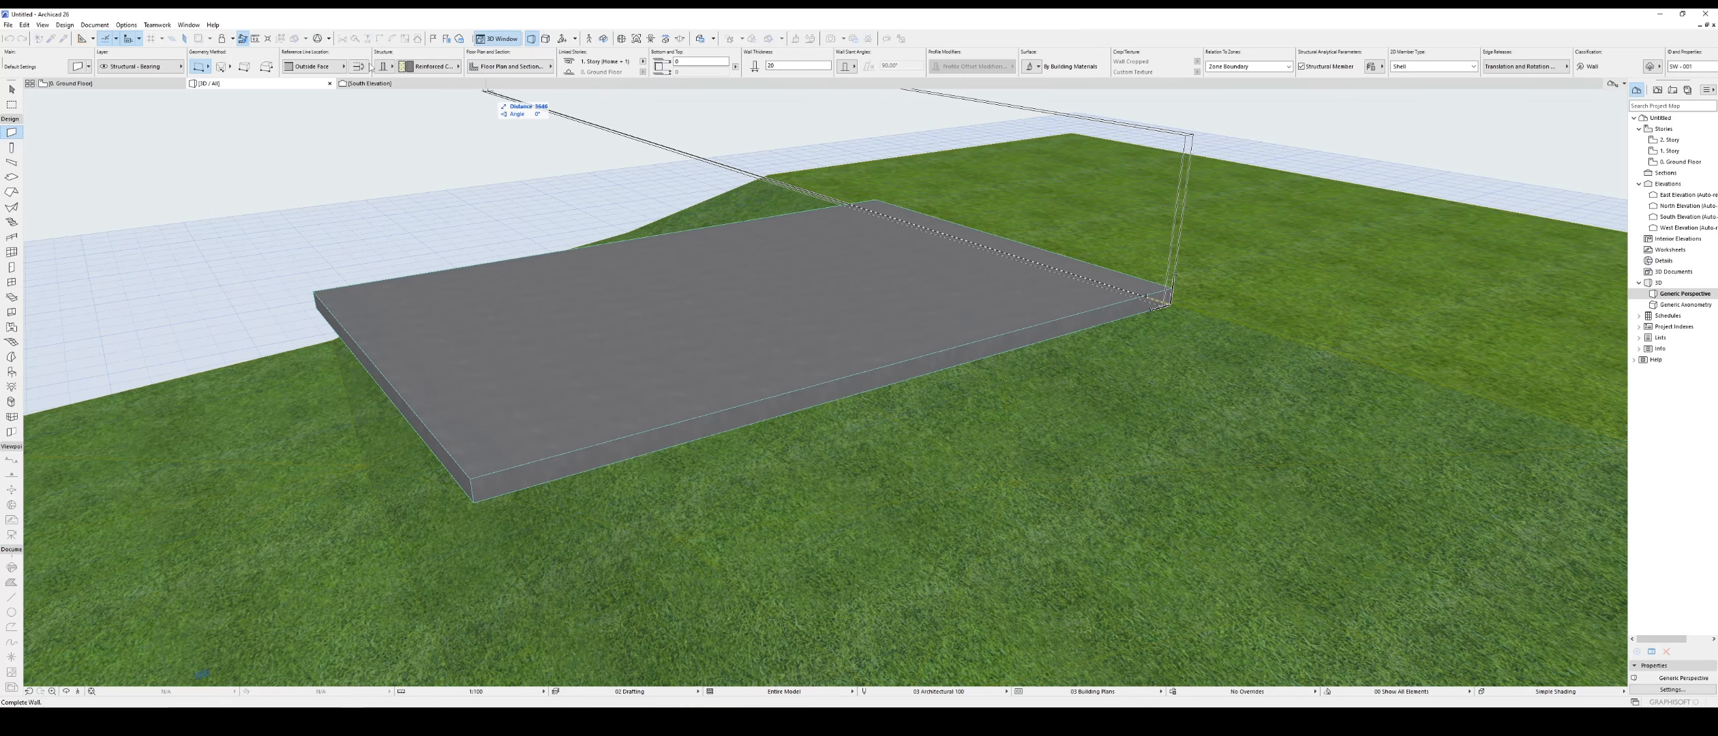
left_click(473, 503)
right_click(472, 503)
key("Escape")
scroll(396, 493, "up", 2)
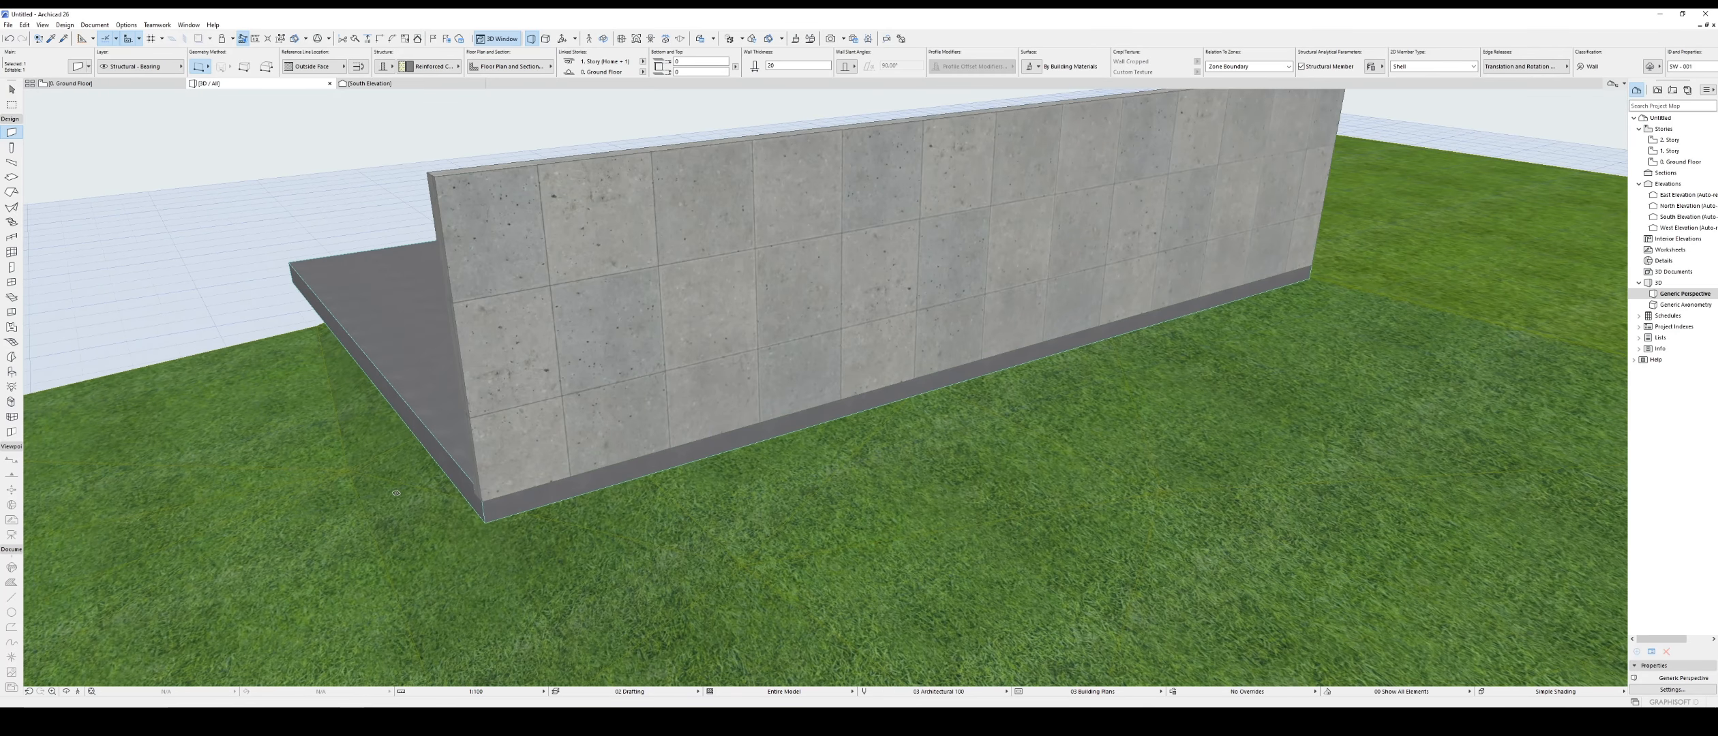
Step: Select the concrete wall on the slab's front edge and move it down so its top corner meets the slab's bottom corner
scroll(396, 493, "up", 2)
scroll(518, 268, "down", 3)
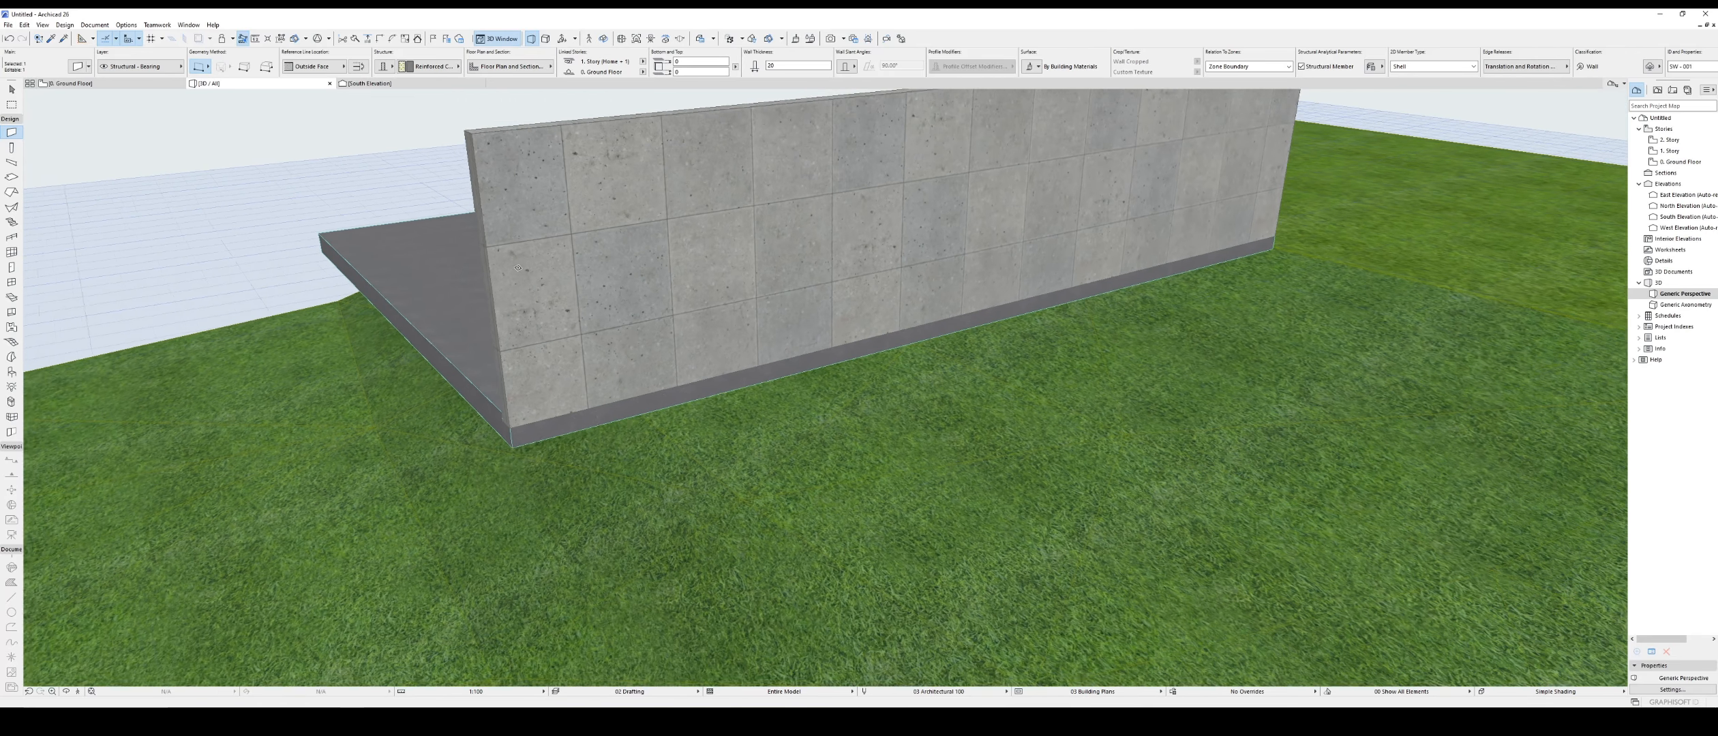
scroll(518, 268, "down", 1)
key("Escape")
key("Escape")
left_click(475, 145)
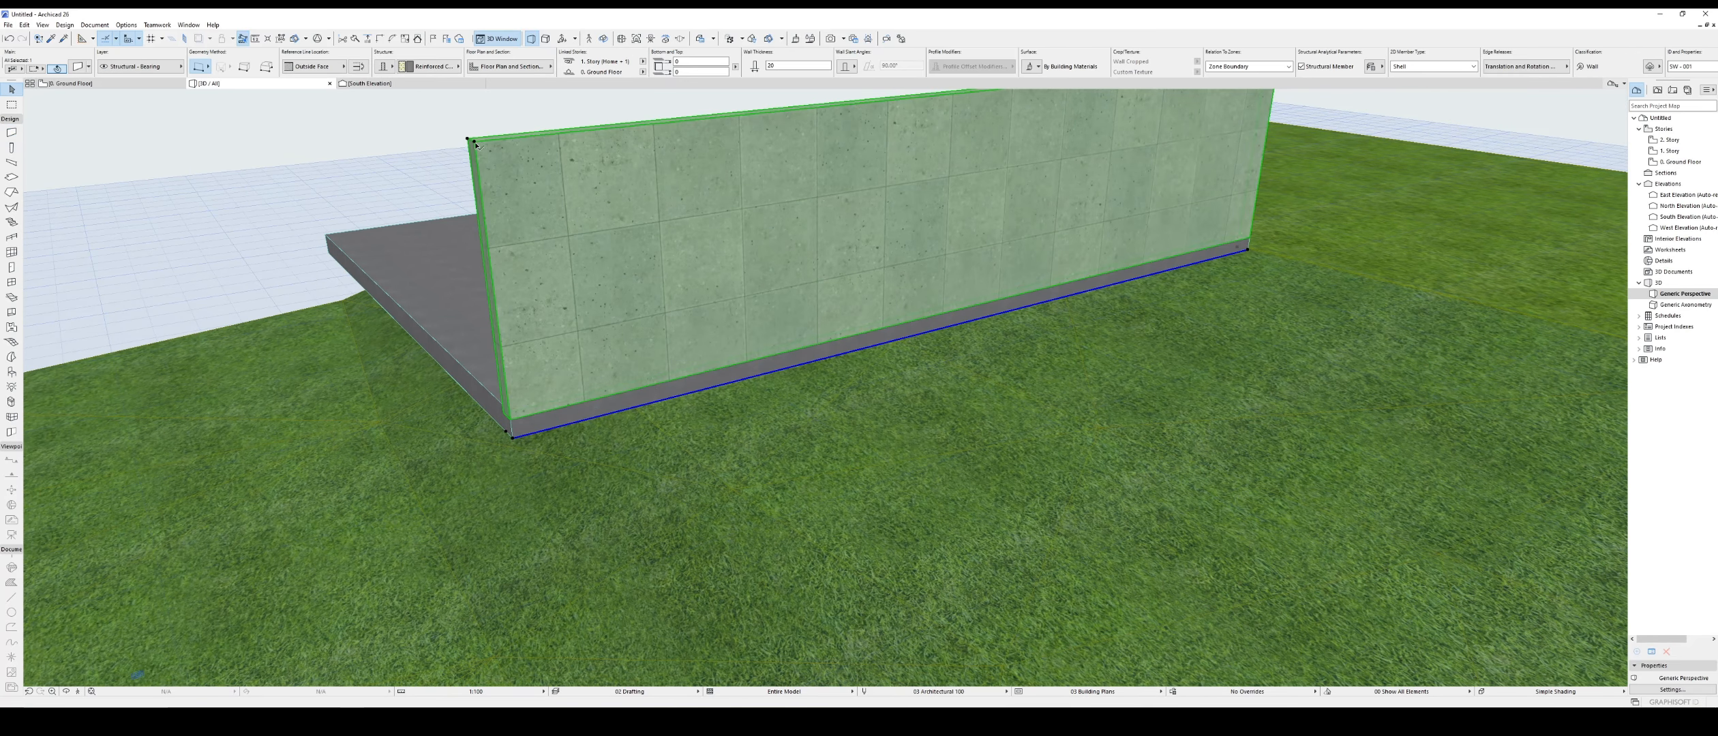
left_click(476, 145)
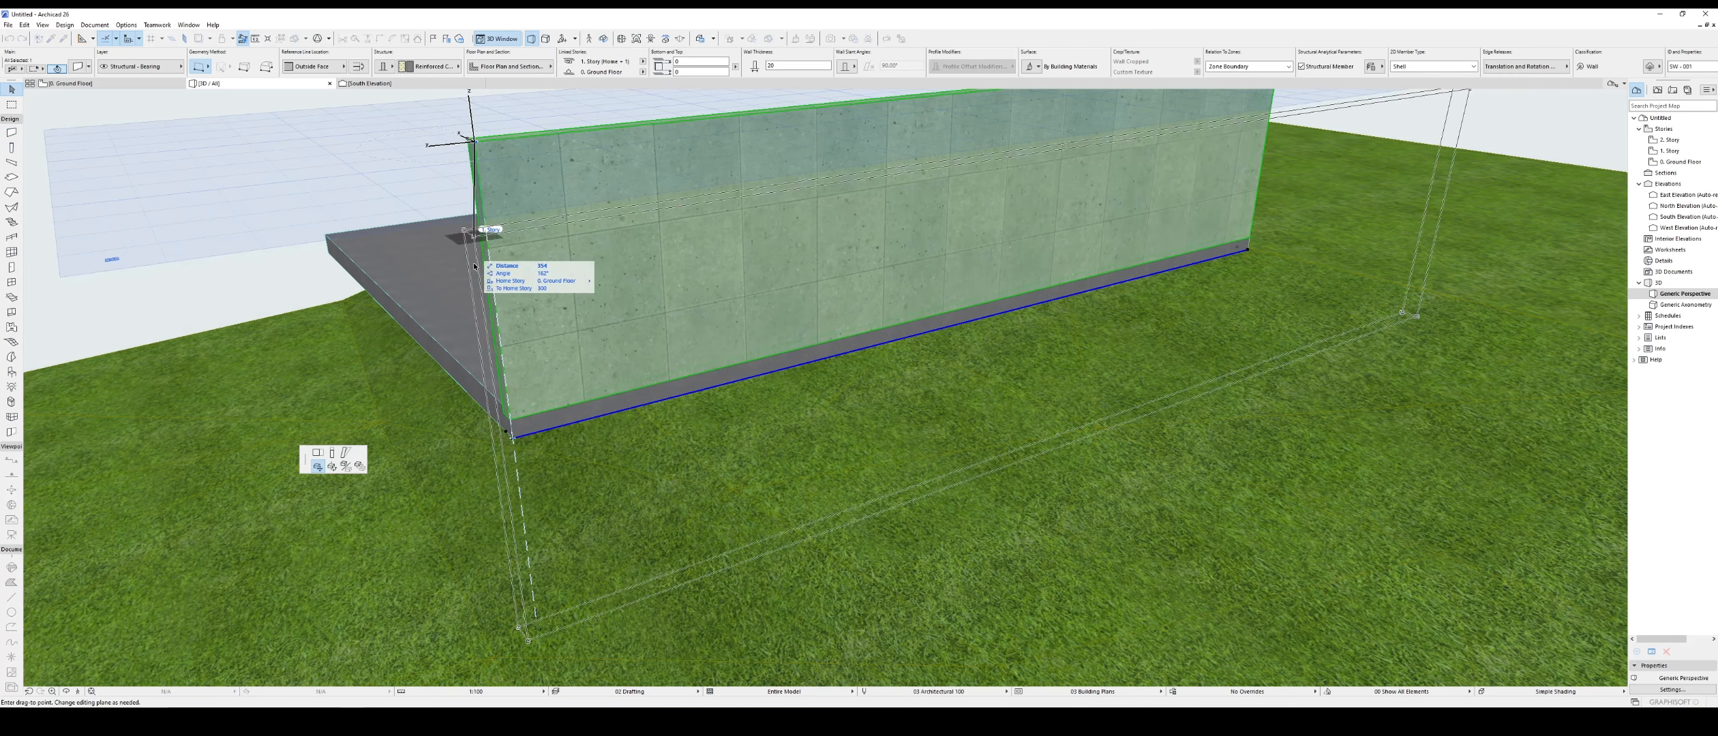
left_click(513, 439)
left_click(688, 72)
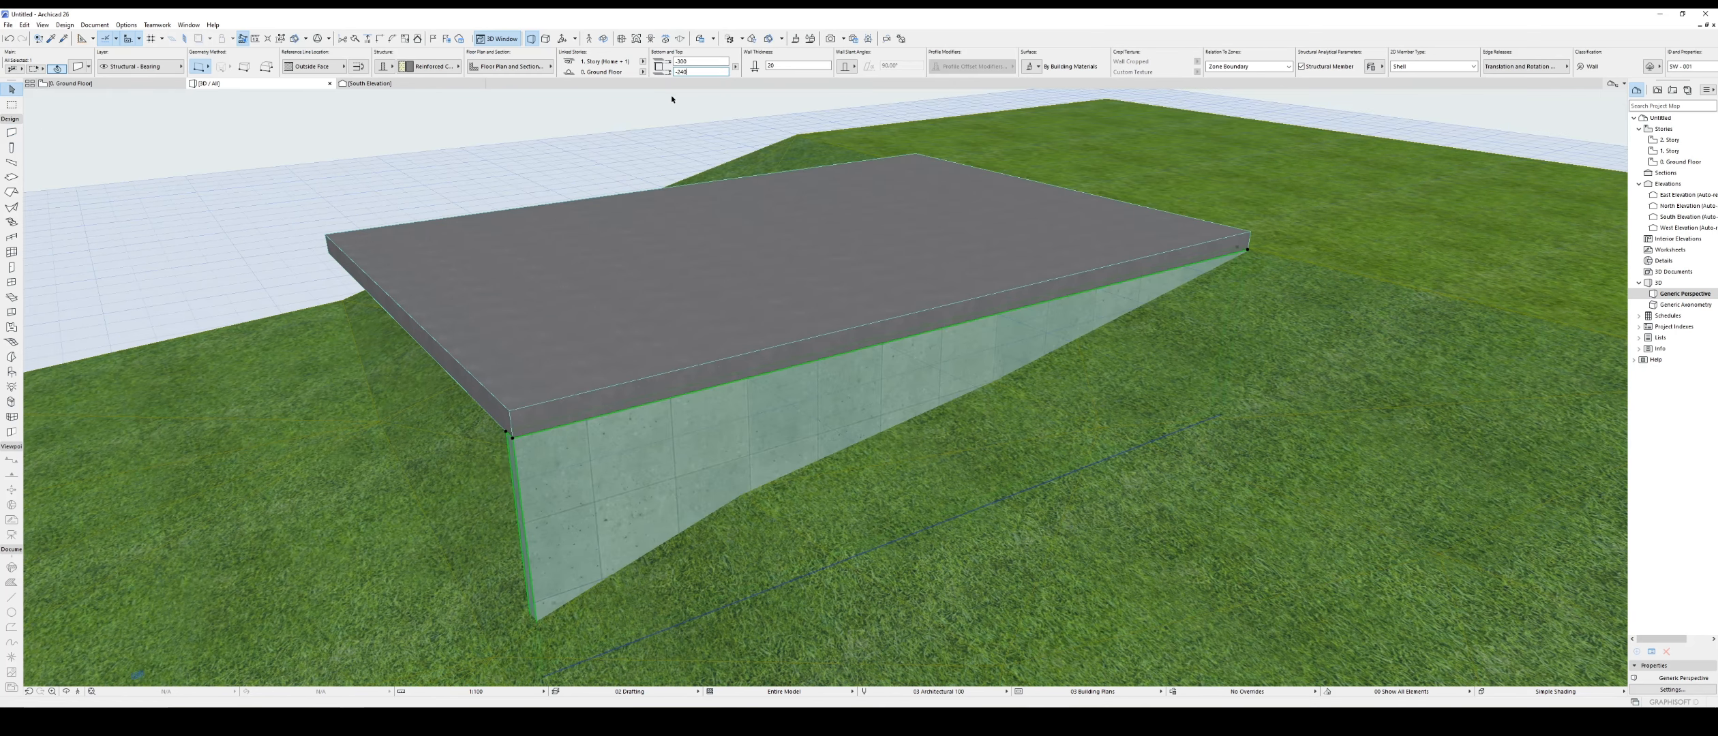
Step: Draw a concrete wall along the slab's short edge, starting at the lowered front wall's corner
scroll(565, 446, "down", 2)
middle_click_drag(566, 446, 837, 479)
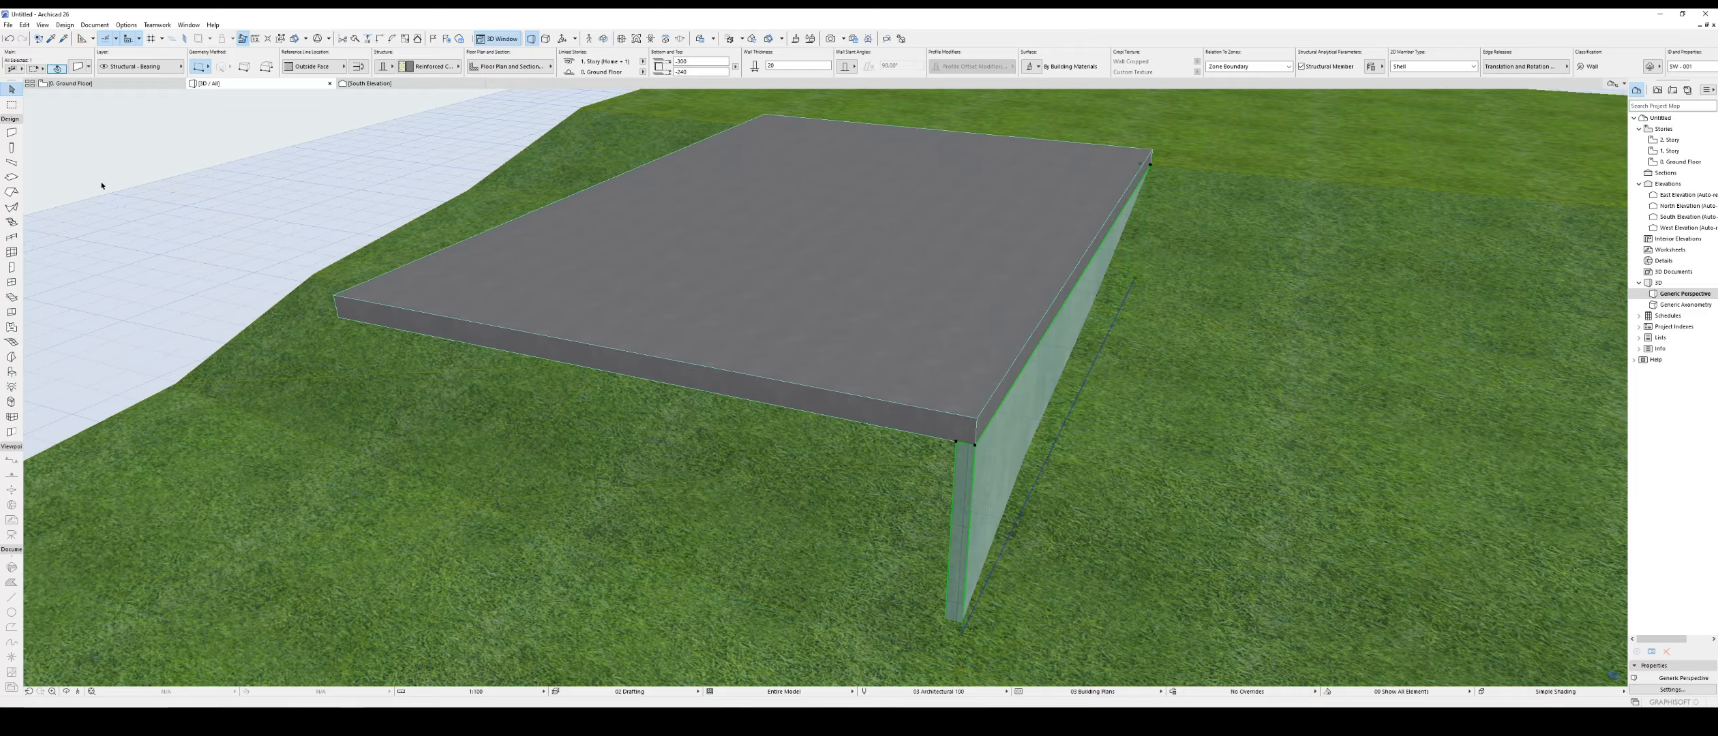
key("Escape")
left_click(11, 132)
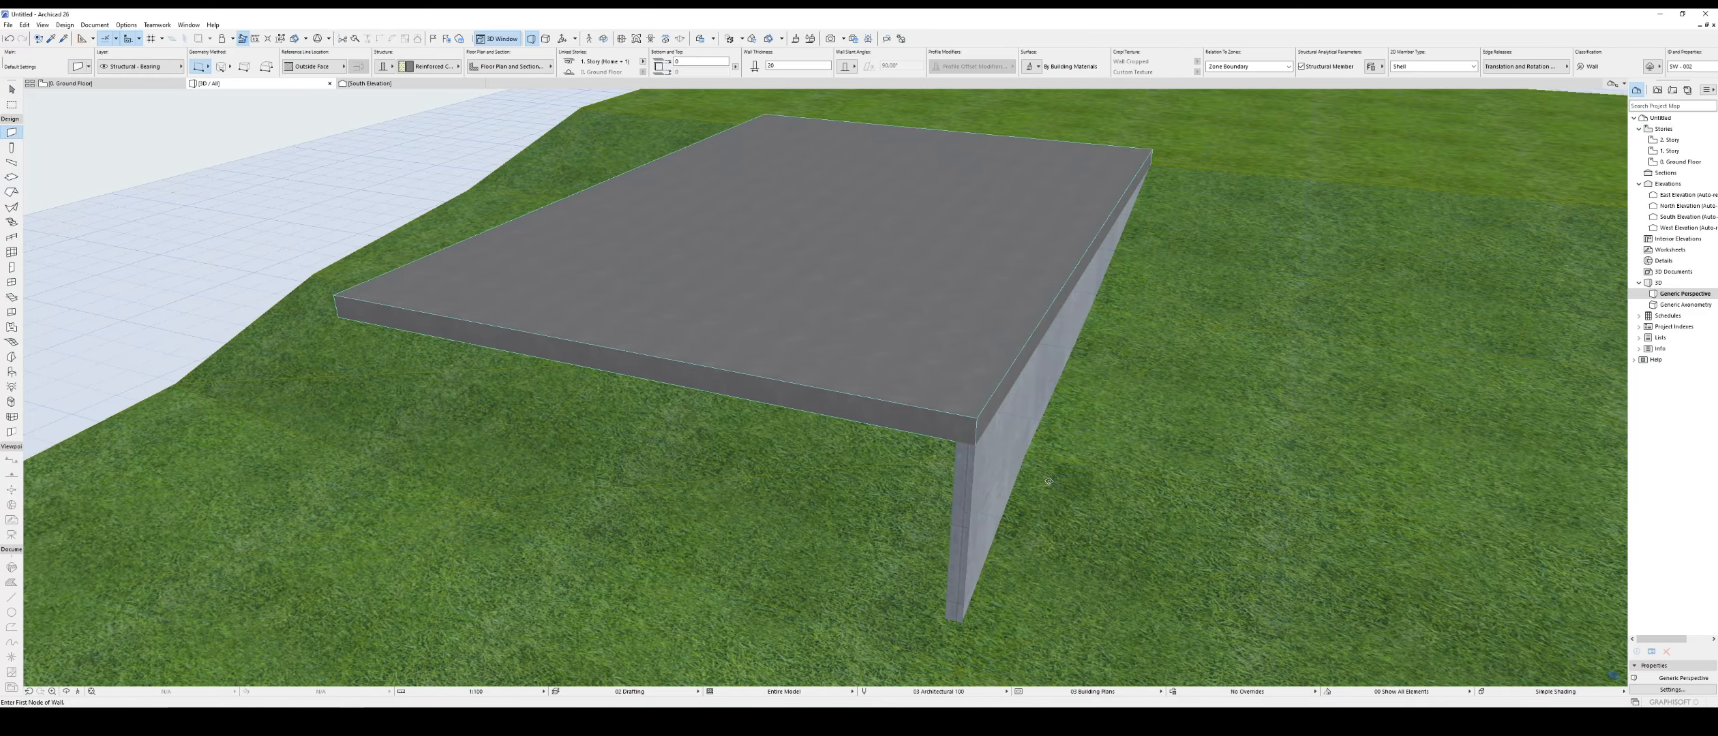
left_click(976, 441)
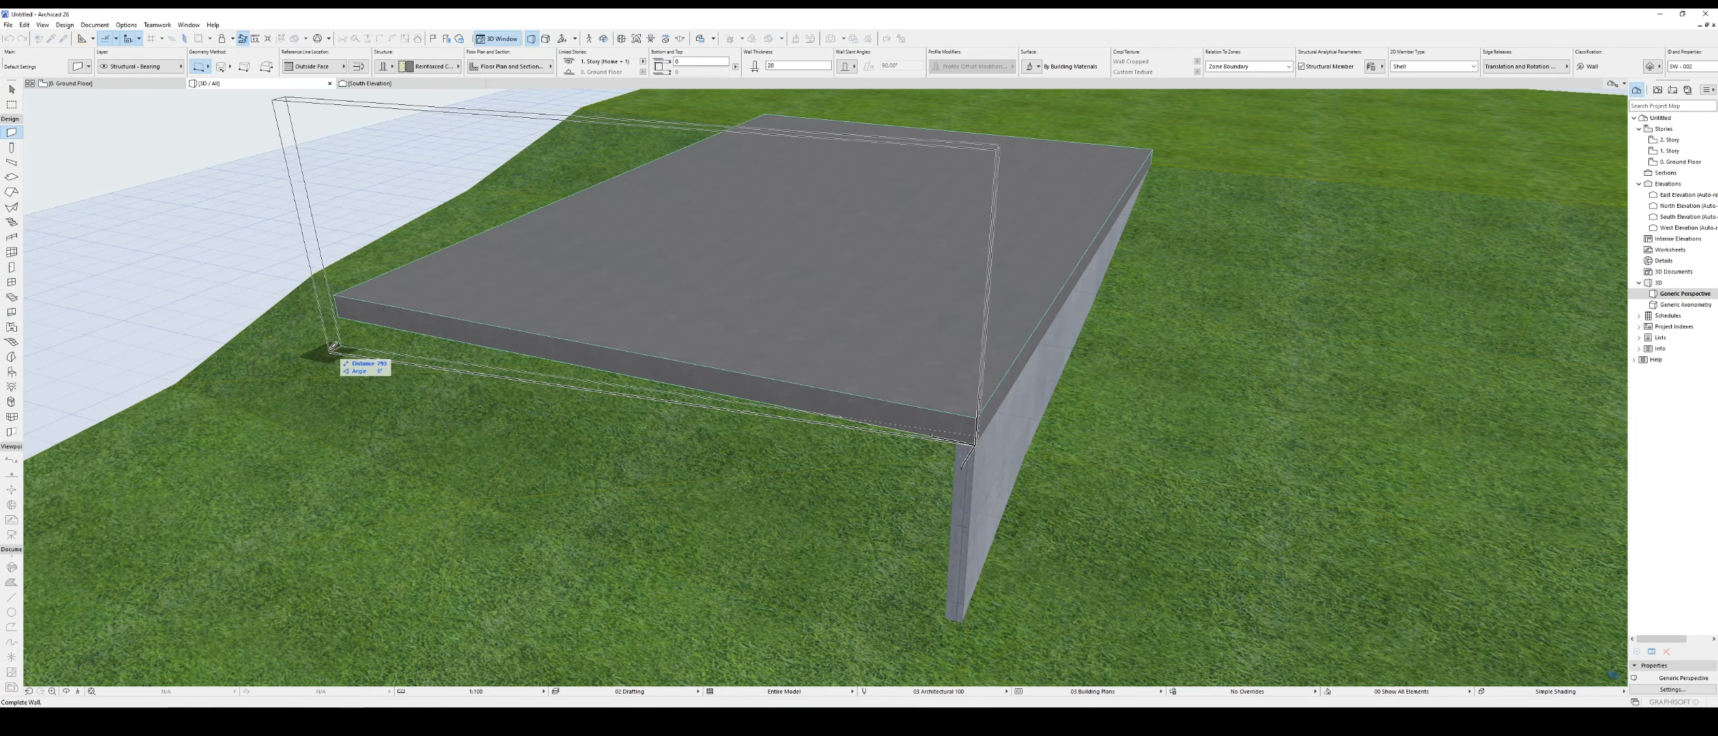
left_click(334, 315)
scroll(358, 348, "down", 2)
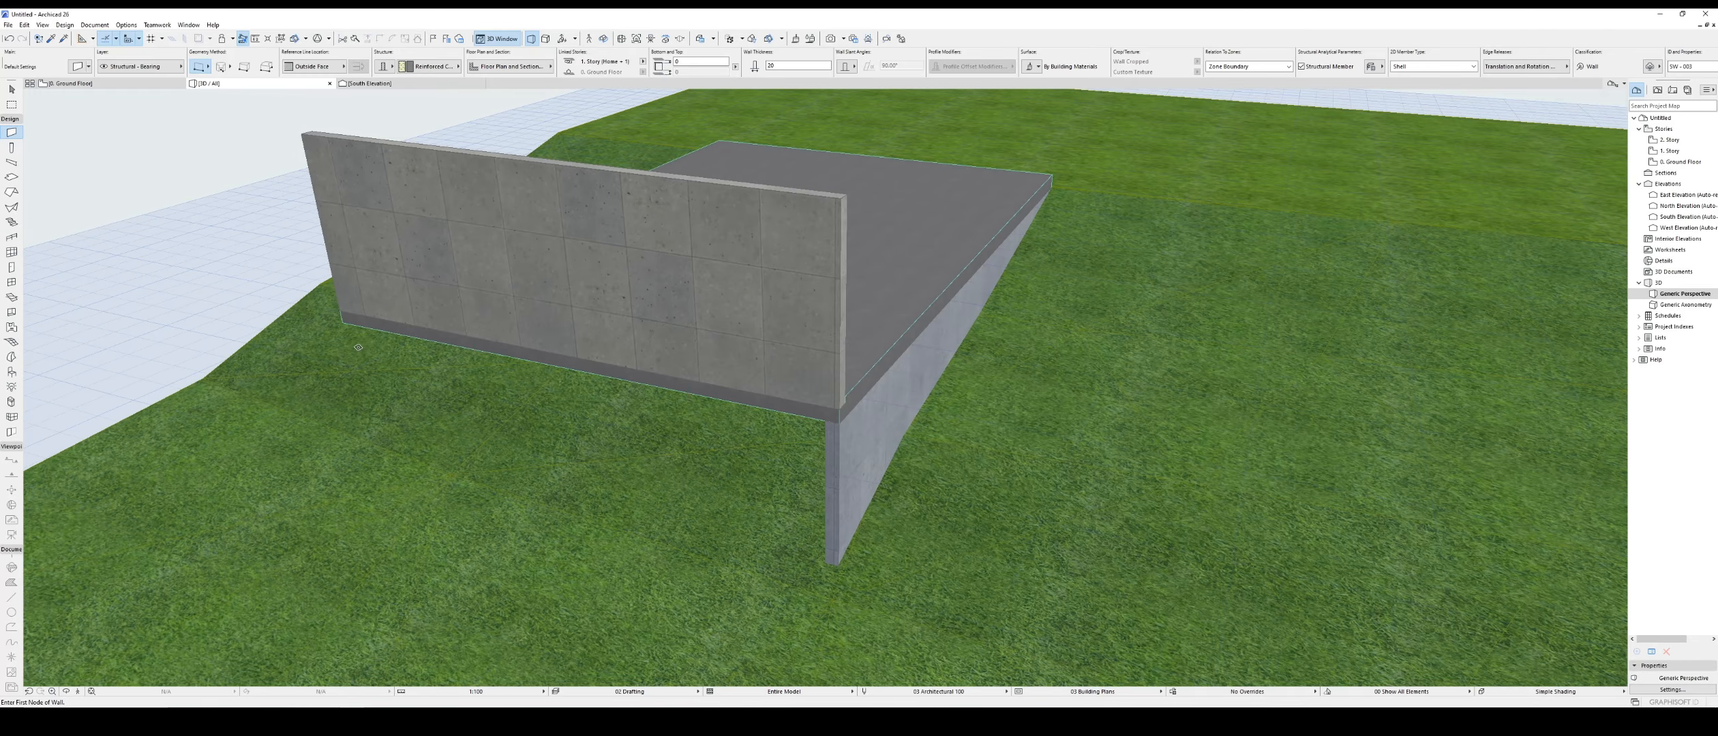
Step: Draw a concrete wall along the slab's long back edge, from the end of the short wall to the next corner
middle_click_drag(358, 347, 651, 617, "shift")
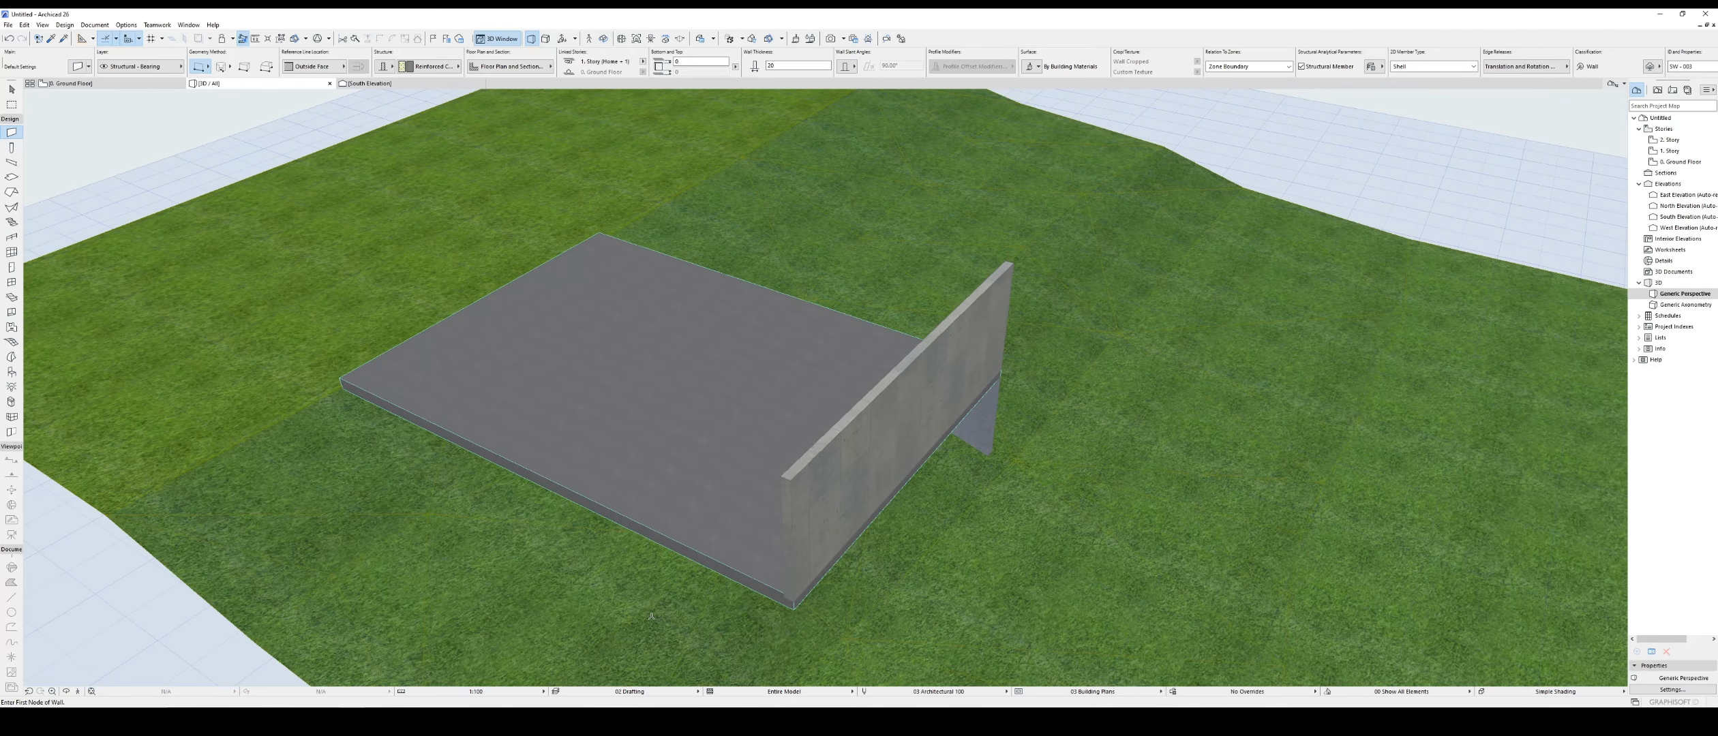
scroll(652, 617, "up", 3)
left_click(895, 604)
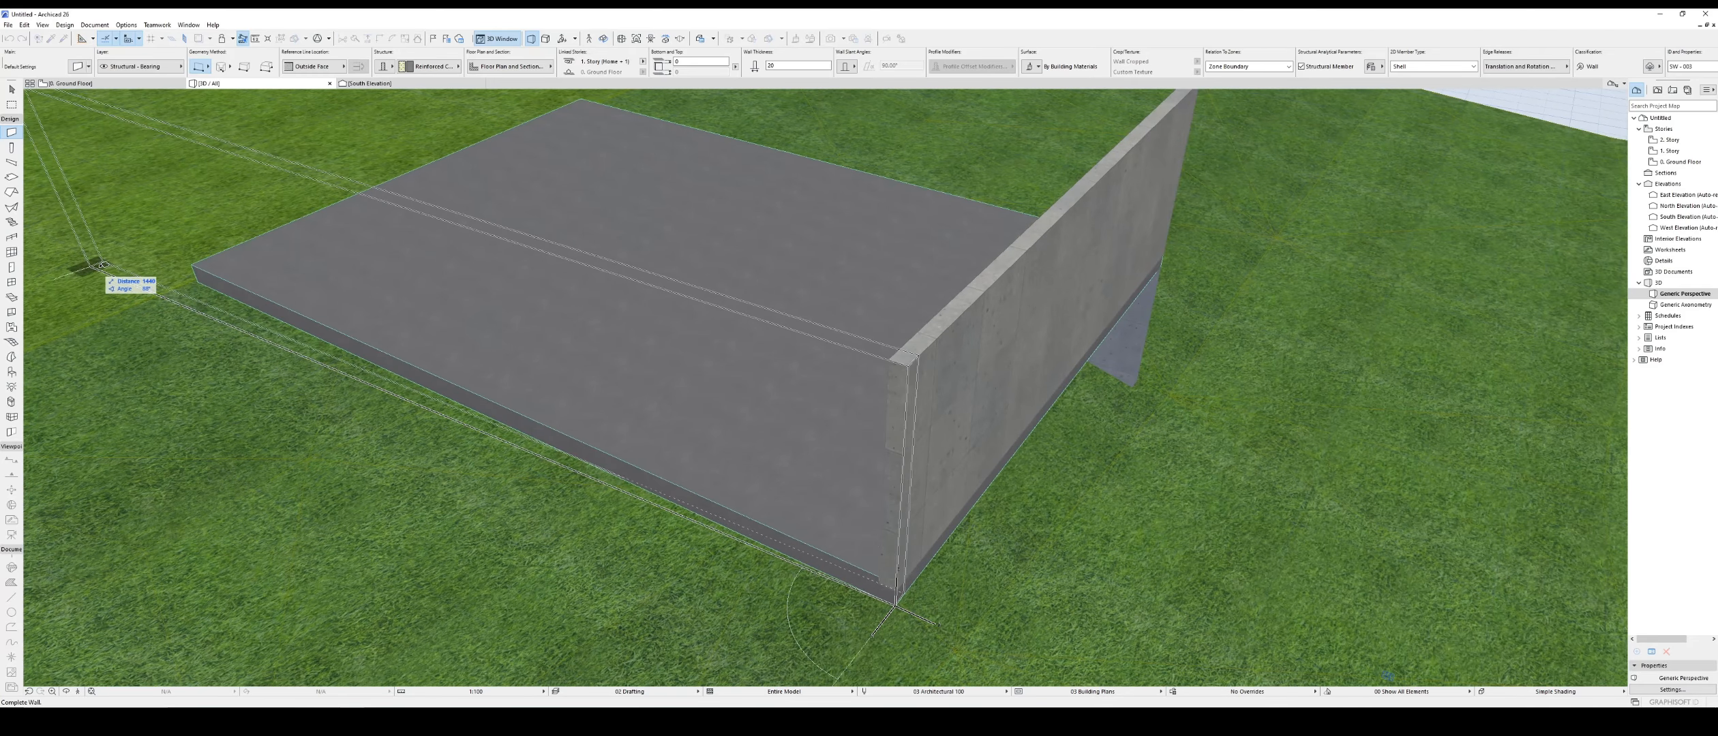
left_click(198, 282)
Step: Draw a concrete wall along the slab's remaining short edge and leave the Wall tool
middle_click_drag(197, 282, 866, 280, "shift")
scroll(866, 280, "down", 4)
scroll(628, 600, "up", 2)
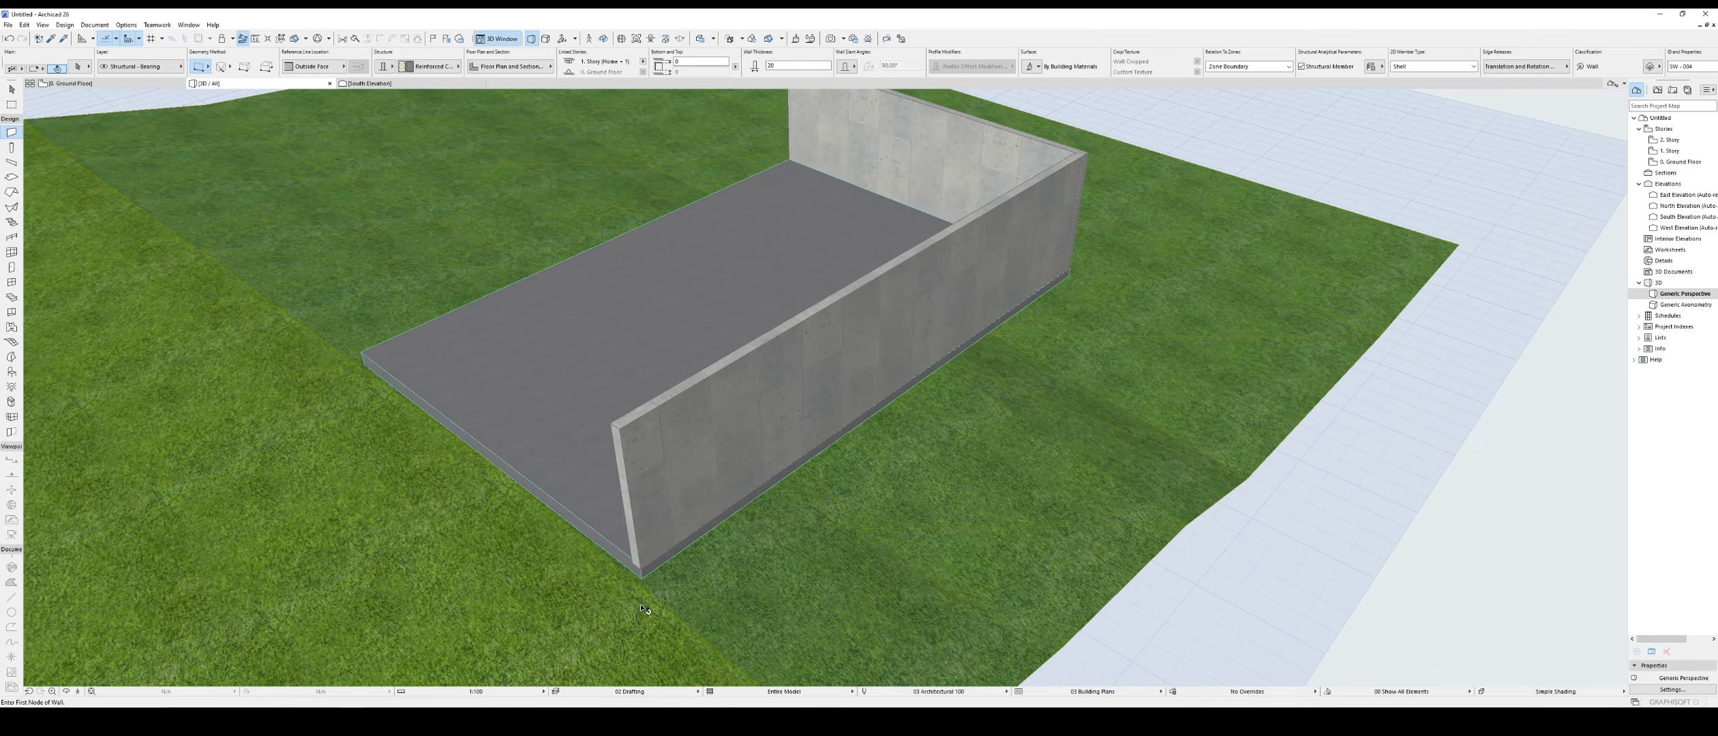
left_click(644, 575)
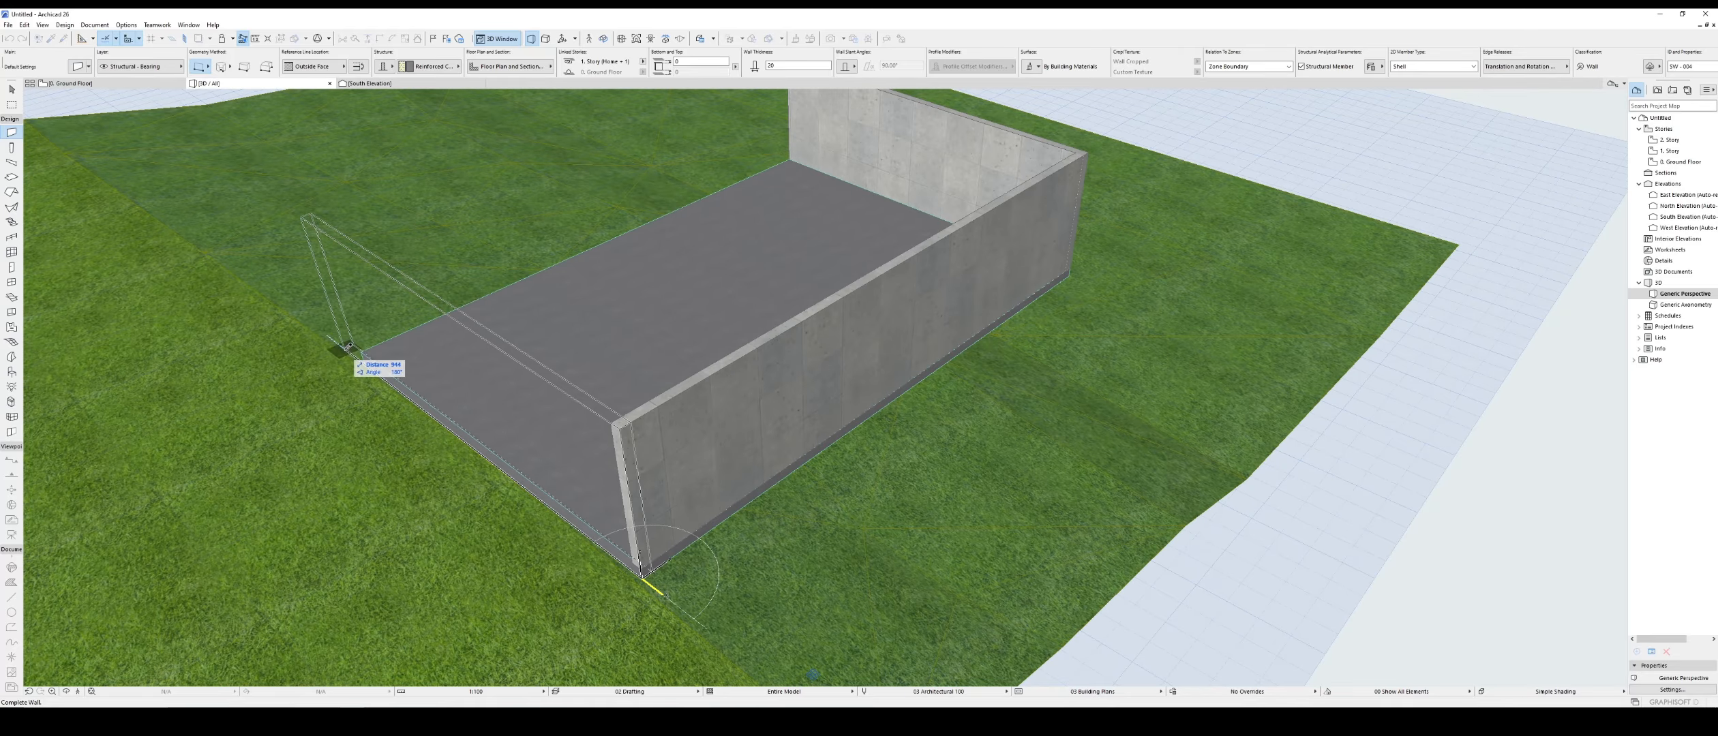
left_click(368, 363)
scroll(716, 401, "down", 3)
middle_click_drag(716, 401, 559, 339, "shift")
key("Escape")
left_click(565, 296)
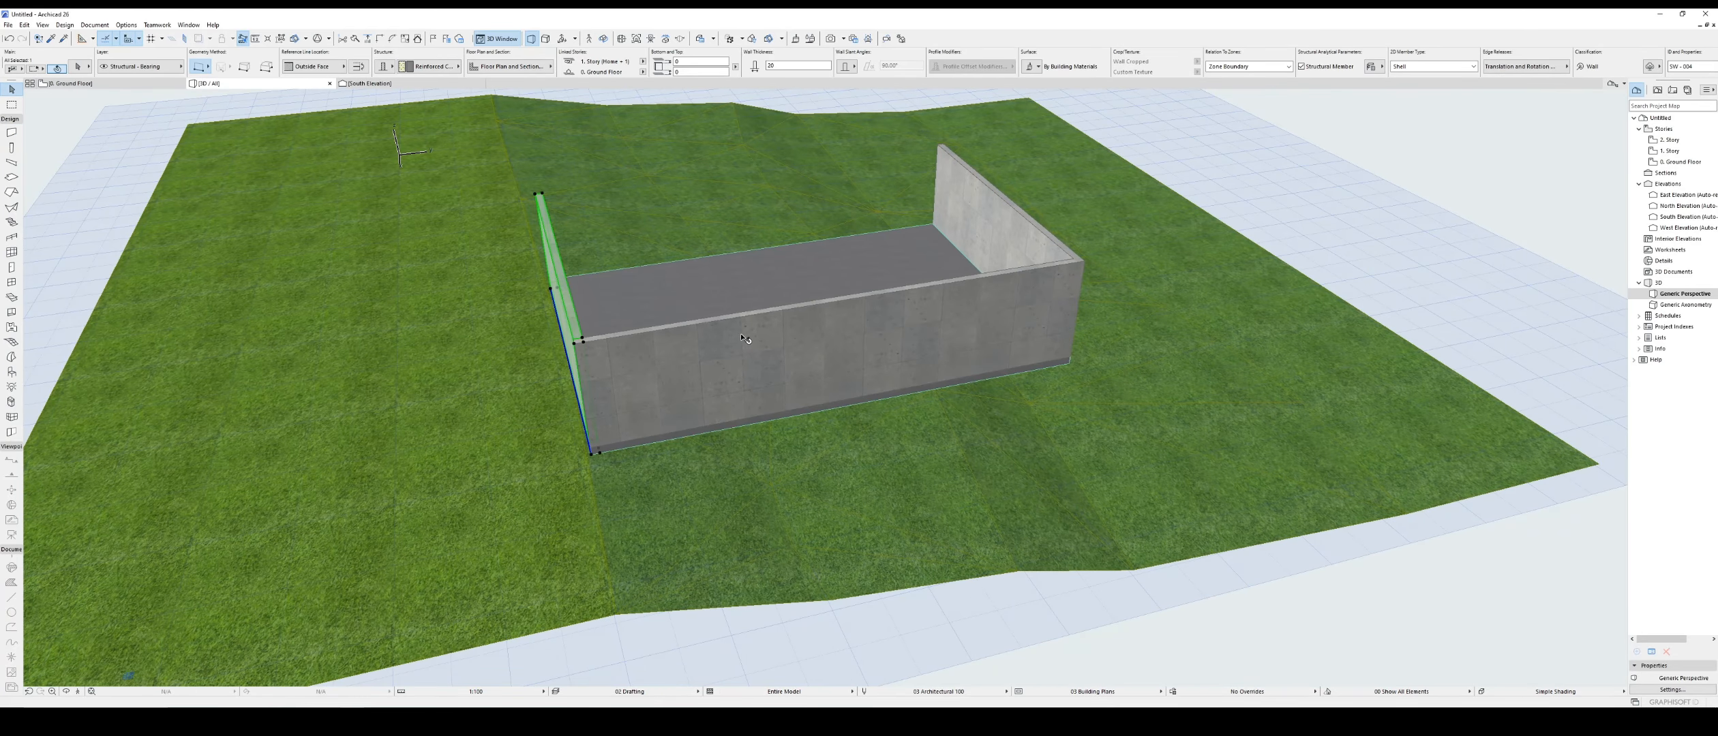
left_click(744, 335, "shift")
left_click(1022, 235, "shift")
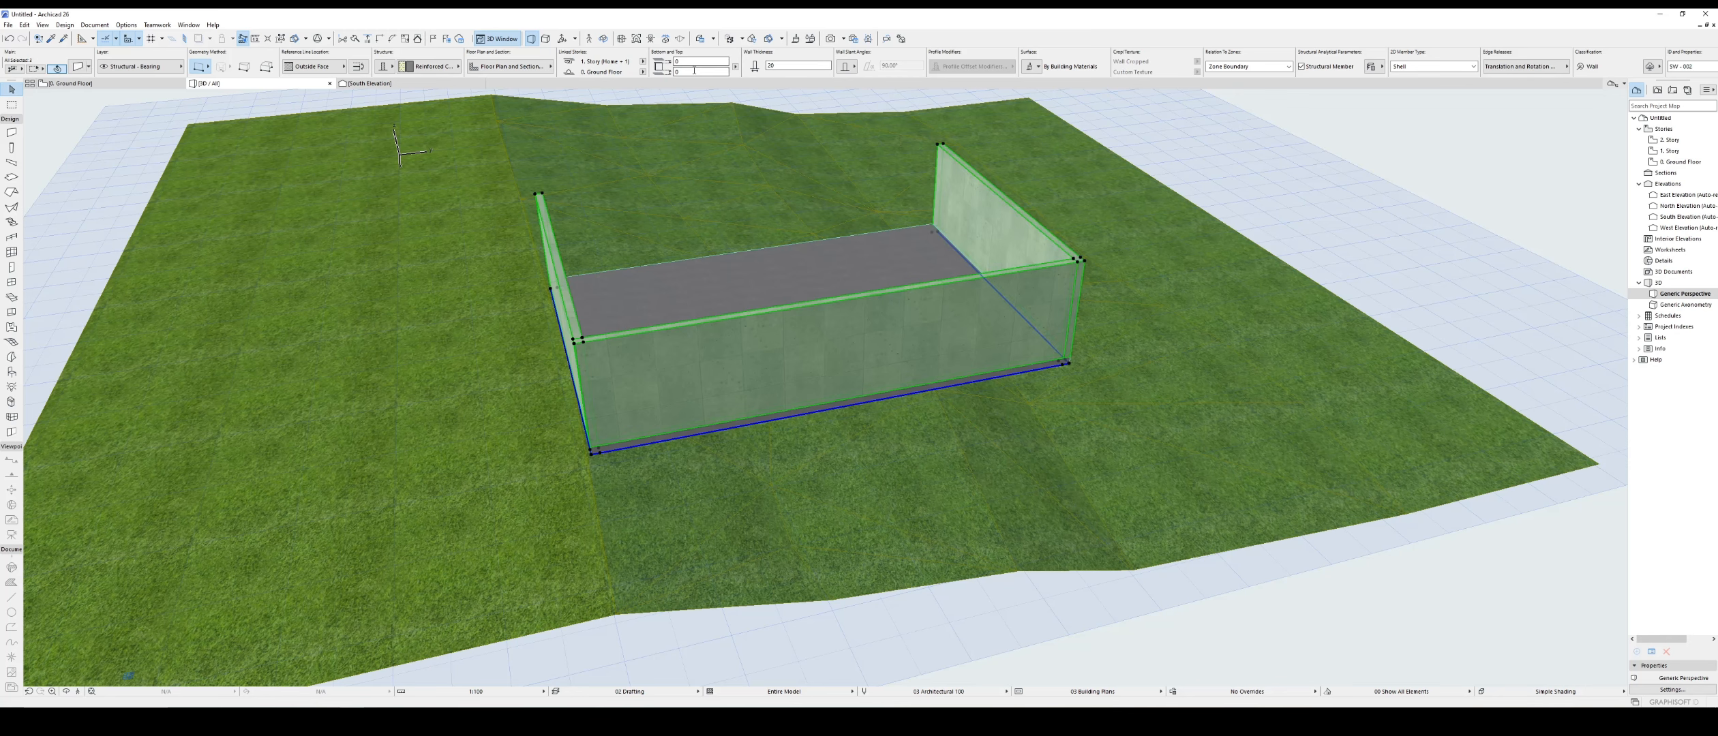
key("Escape")
left_click(563, 300)
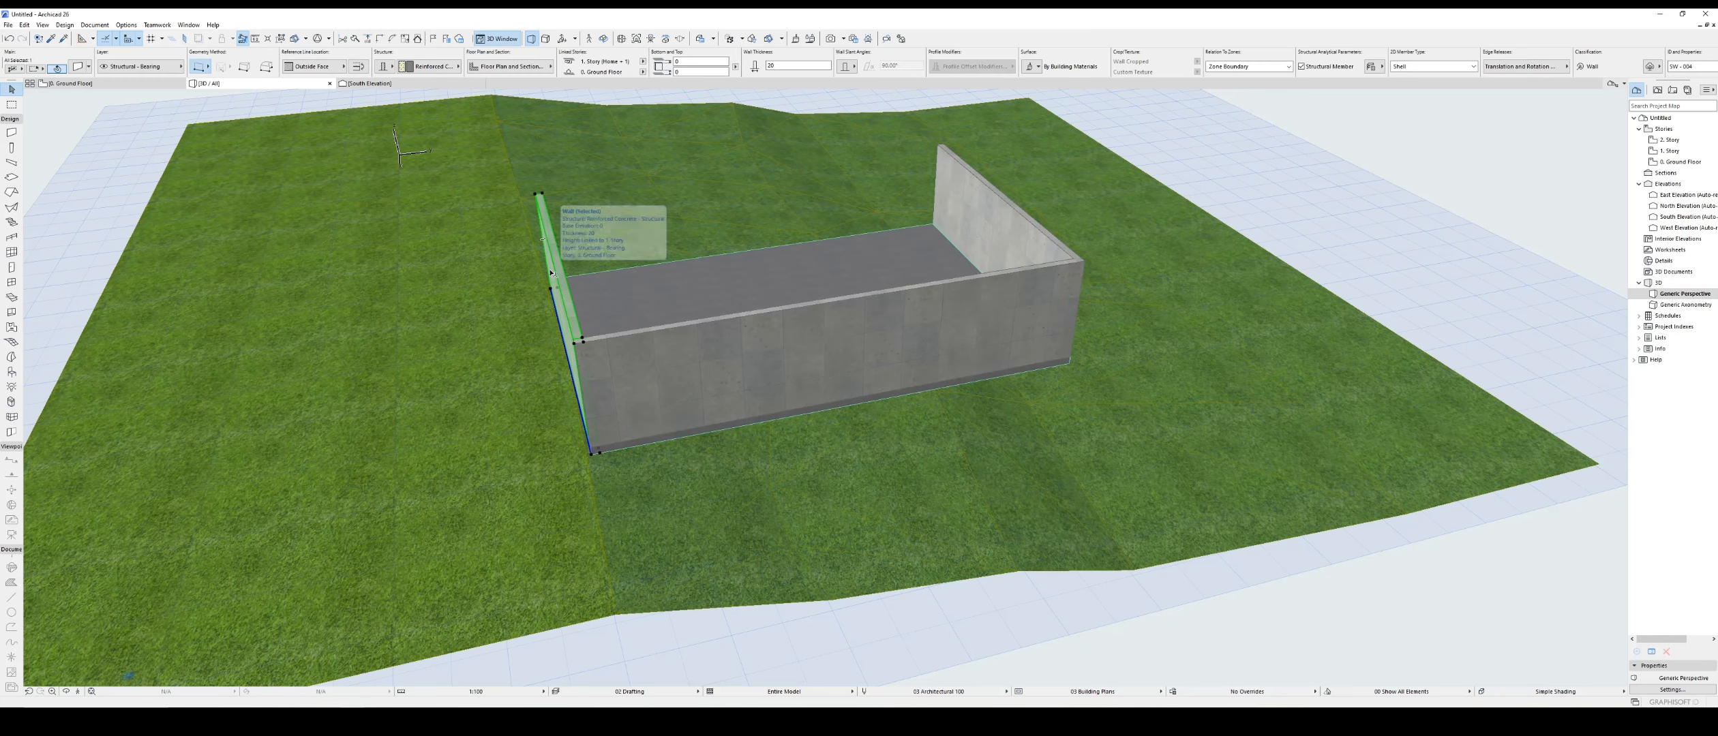
scroll(573, 349, "down", 1)
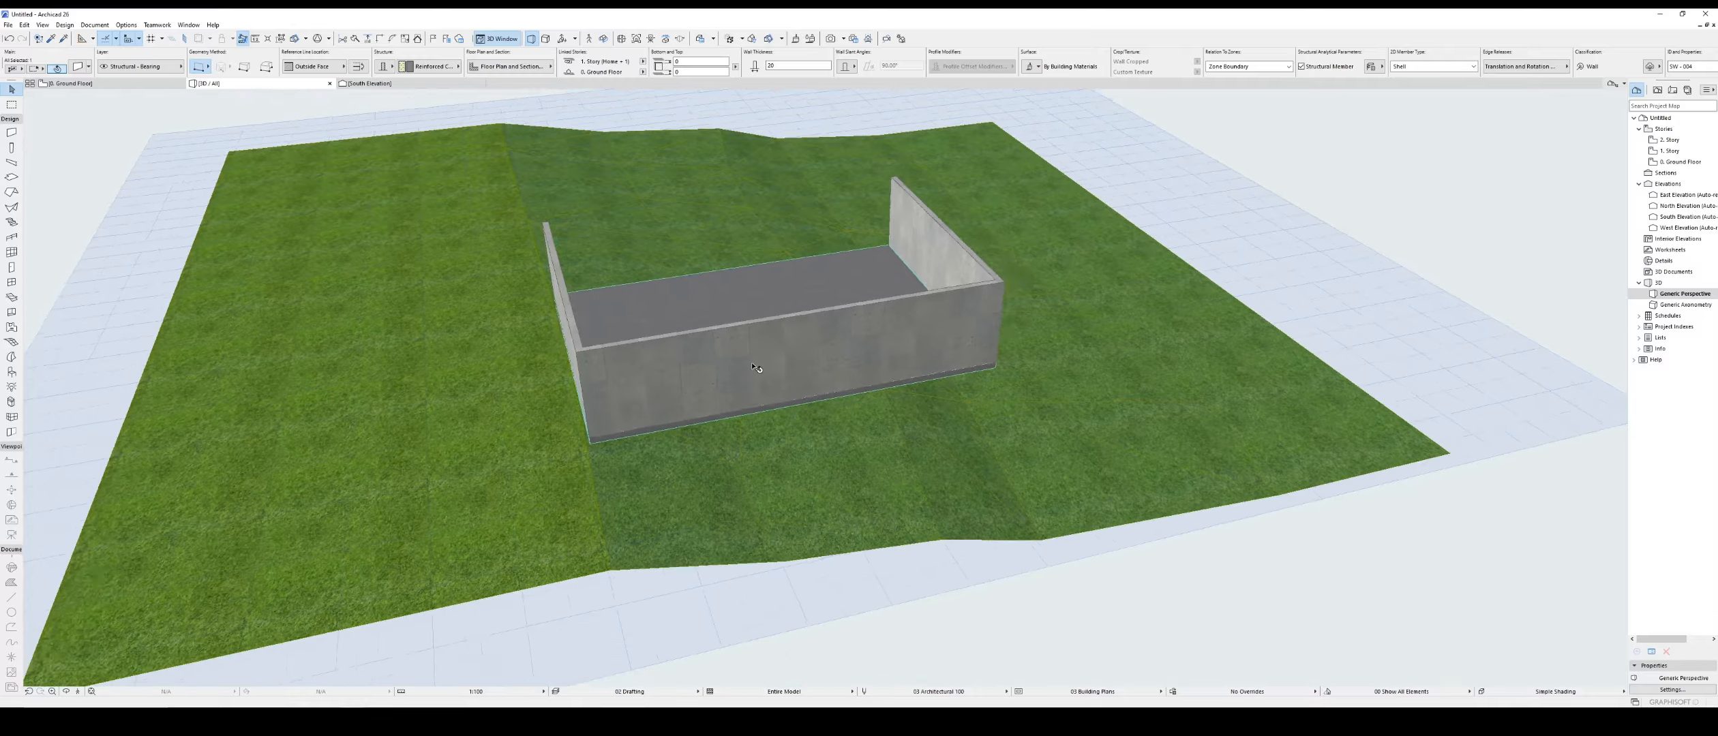
middle_click_drag(948, 294, 634, 430, "shift")
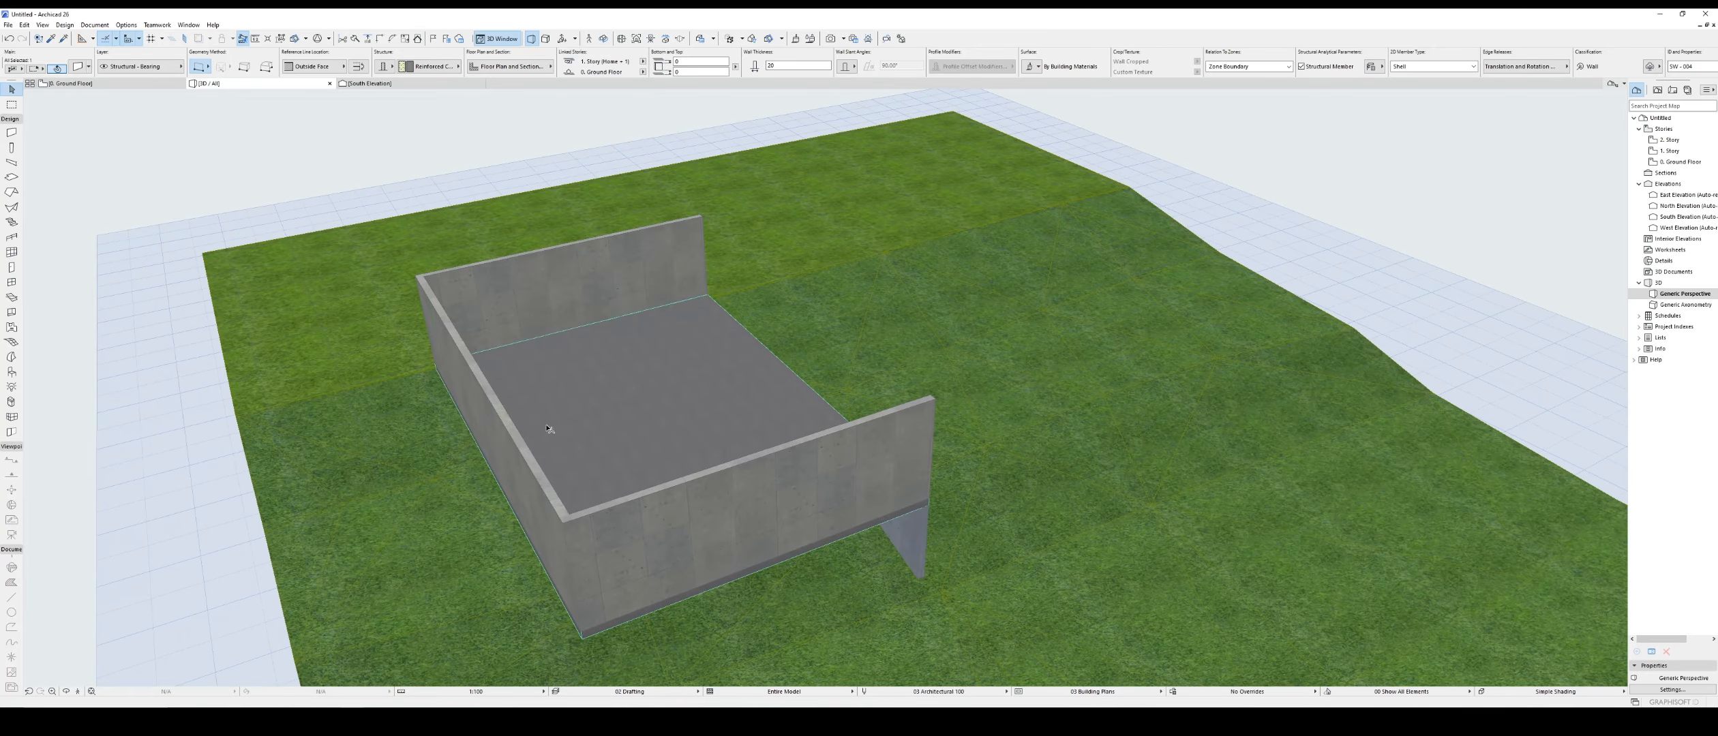
Step: Select the three walls standing above the slab, excluding the lowered front wall, and set their top offset to -300
left_click(916, 548)
left_click(547, 324, "shift")
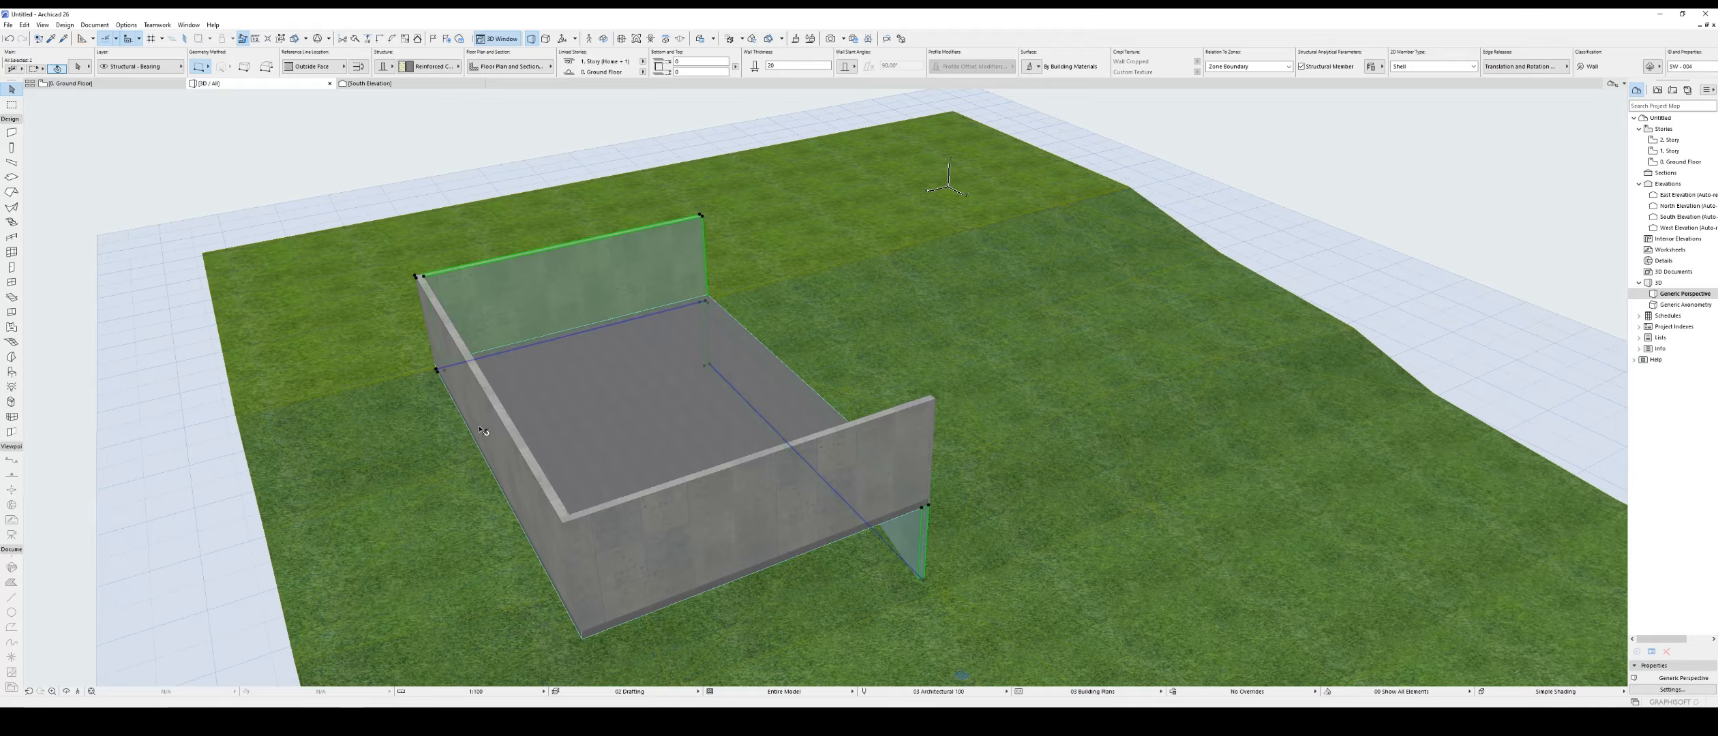
left_click(513, 464, "shift")
left_click(737, 517, "shift")
key("ctrl+d")
left_click(744, 519)
key("Escape")
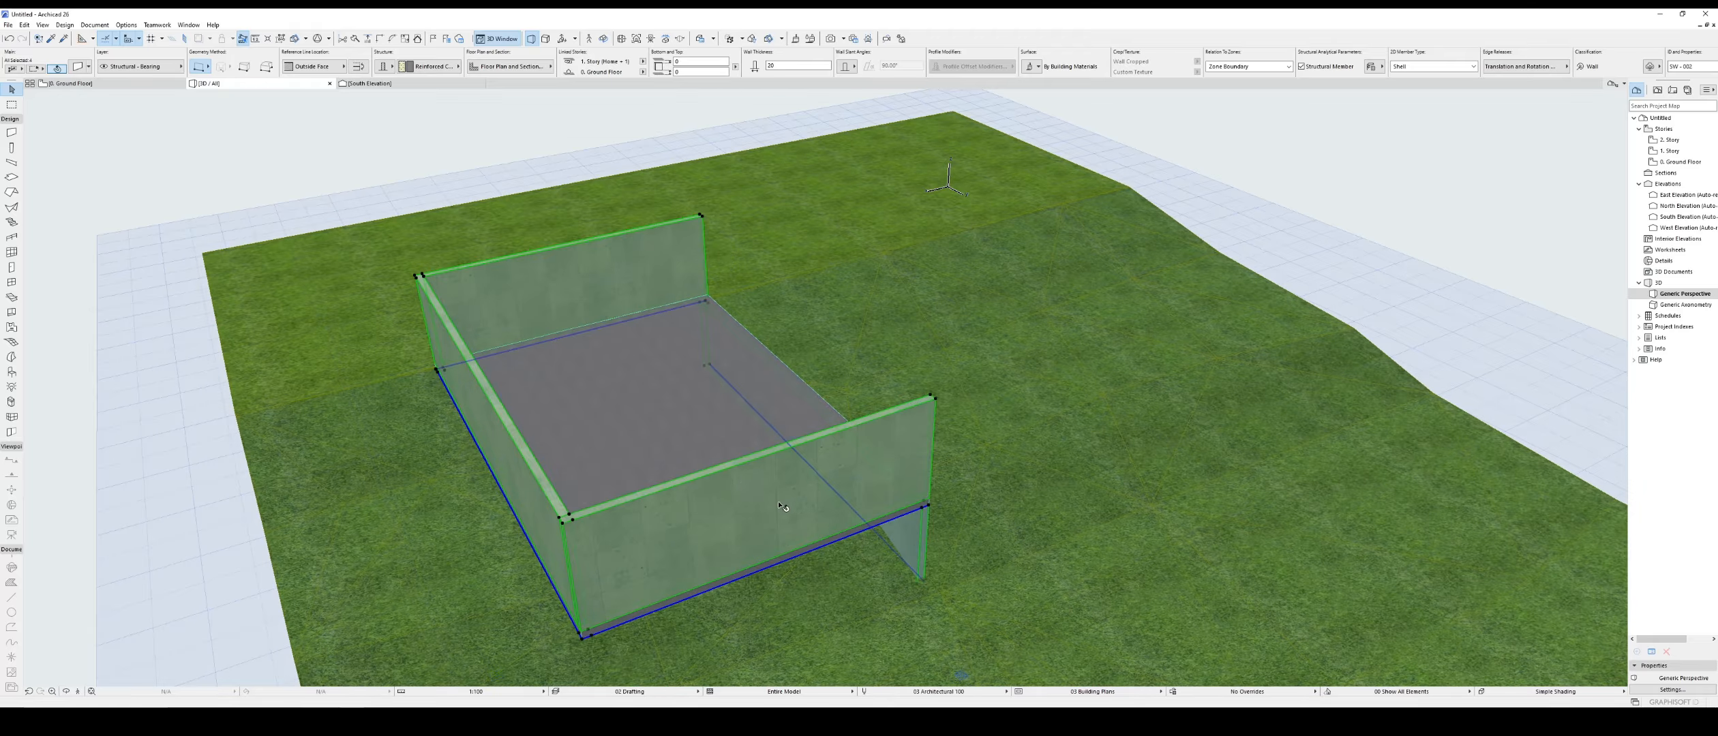
left_click(910, 547, "ctrl")
key("ctrl+z")
left_click(683, 61)
type("-30")
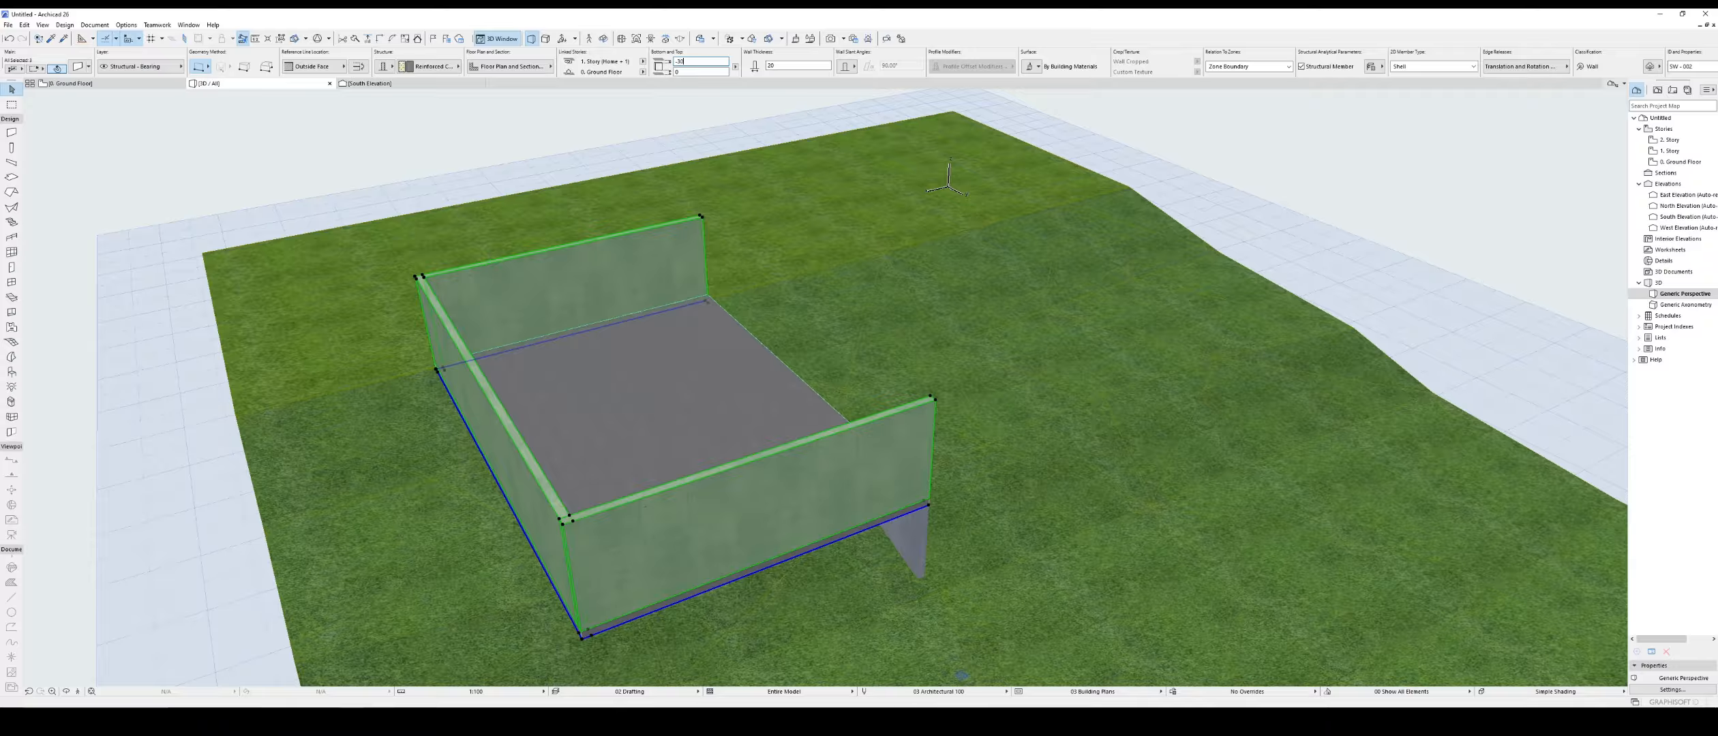
type("0")
key("Return")
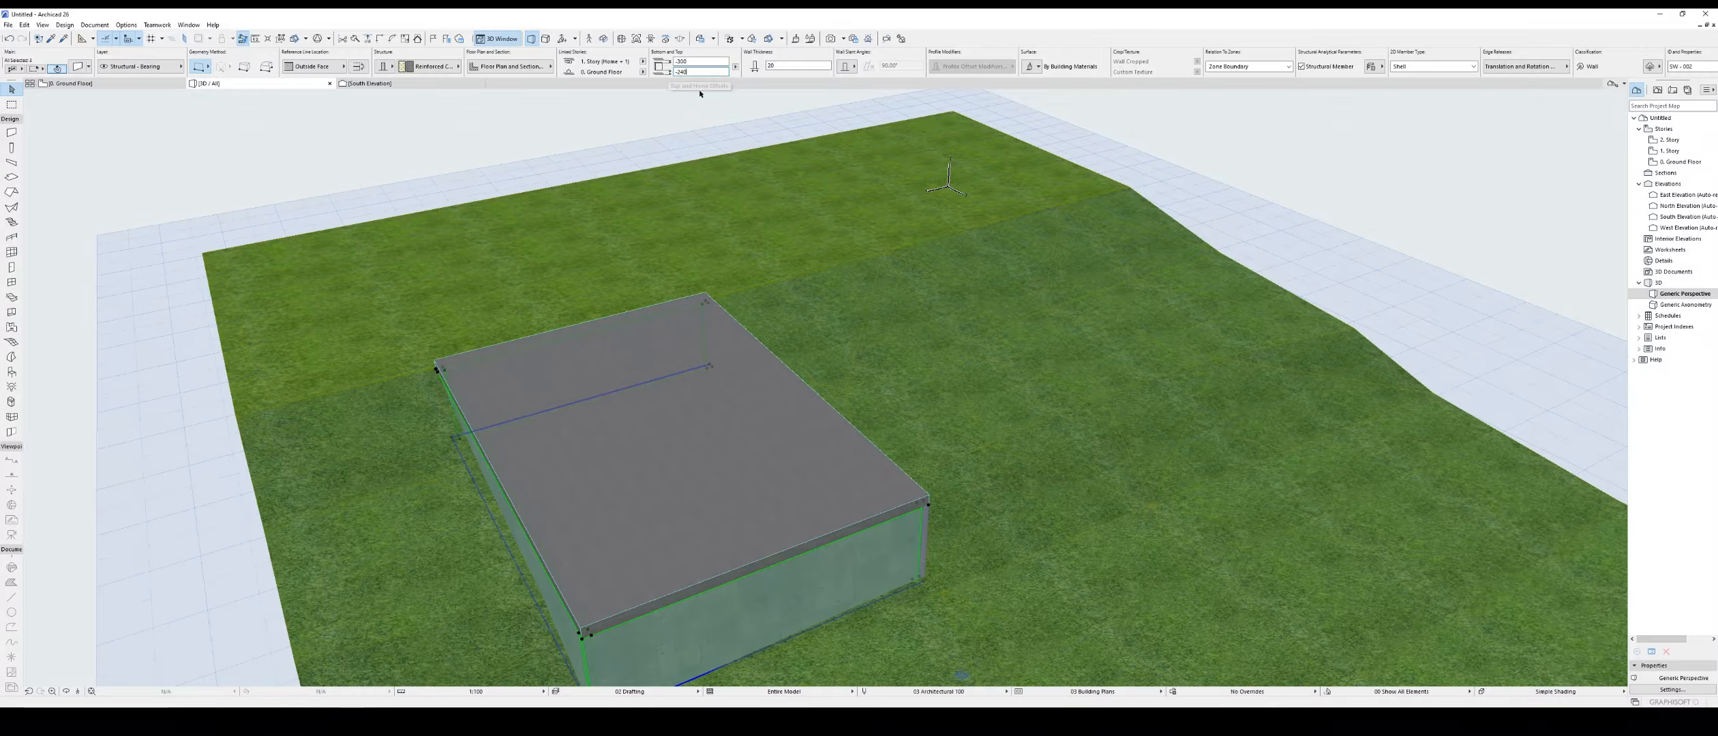
Step: Select the slab on top of the lowered walls and show all layers
left_click(853, 260)
scroll(853, 260, "down", 3)
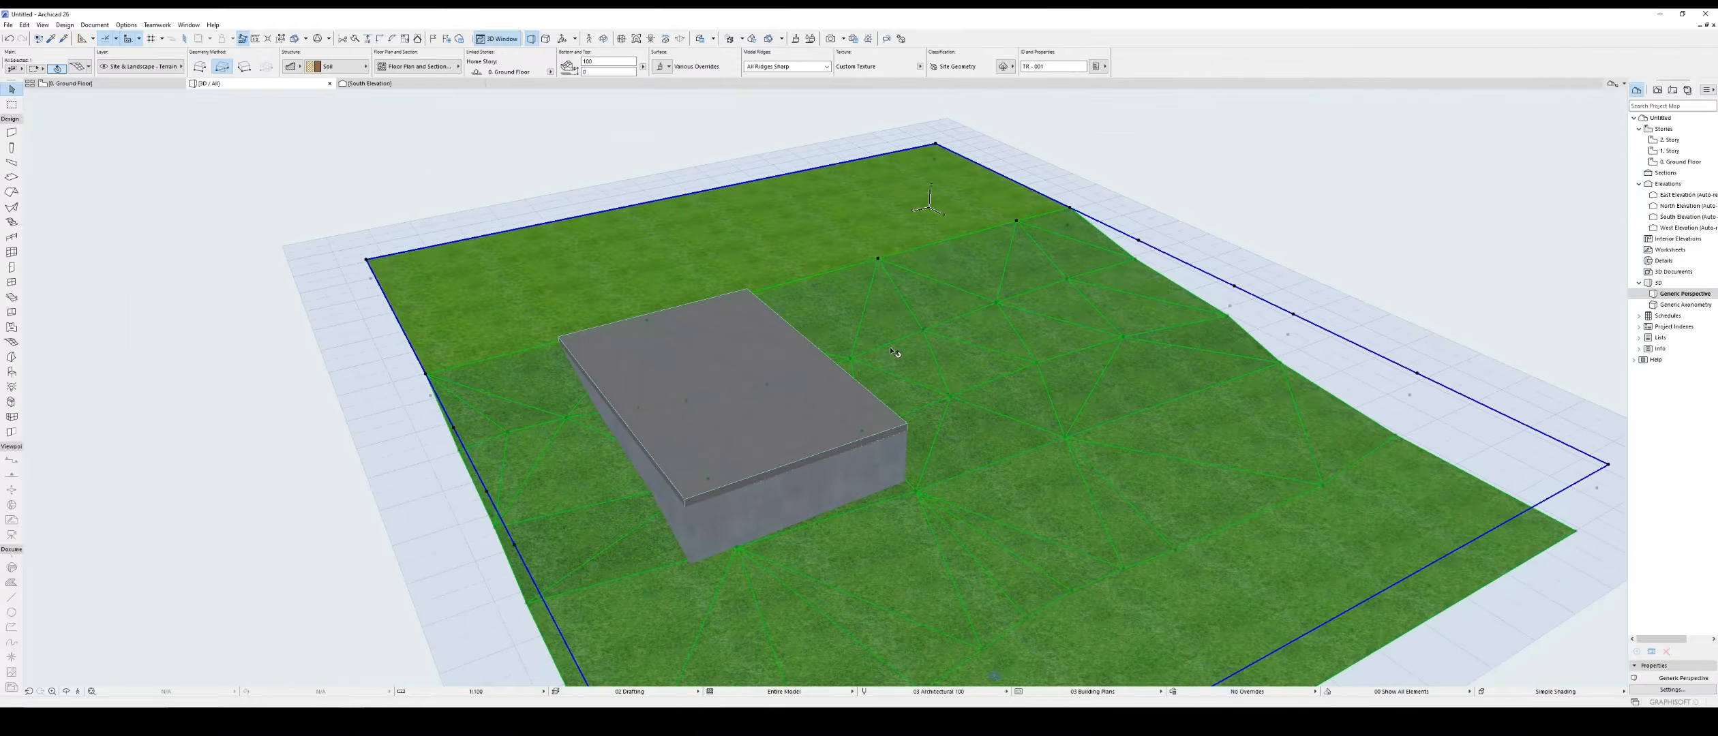
middle_click_drag(897, 357, 303, 345, "shift")
scroll(700, 329, "up", 4)
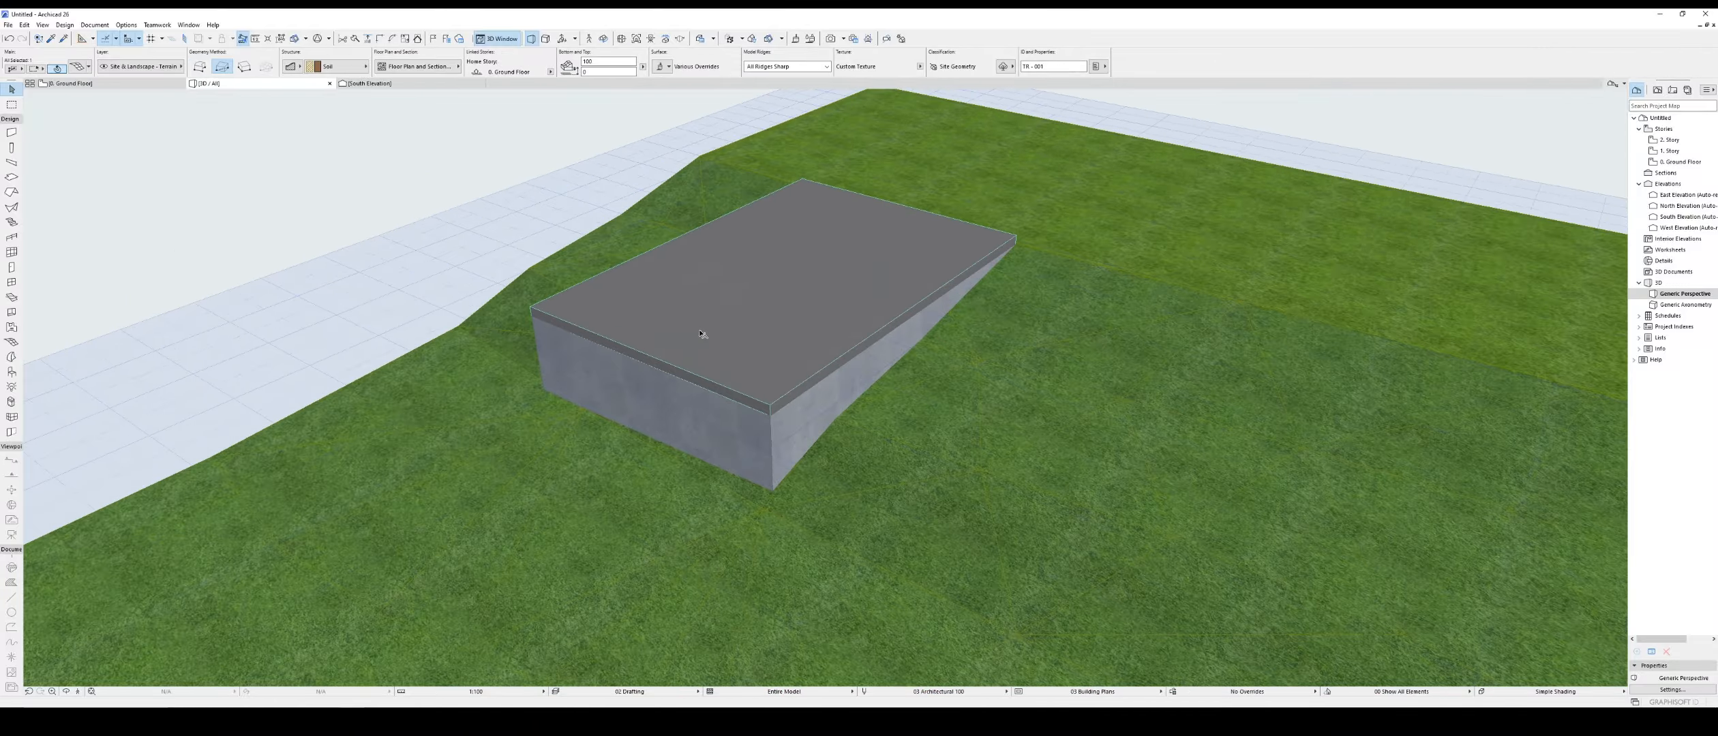
scroll(744, 327, "down", 2)
scroll(744, 332, "up", 2)
left_click(721, 428)
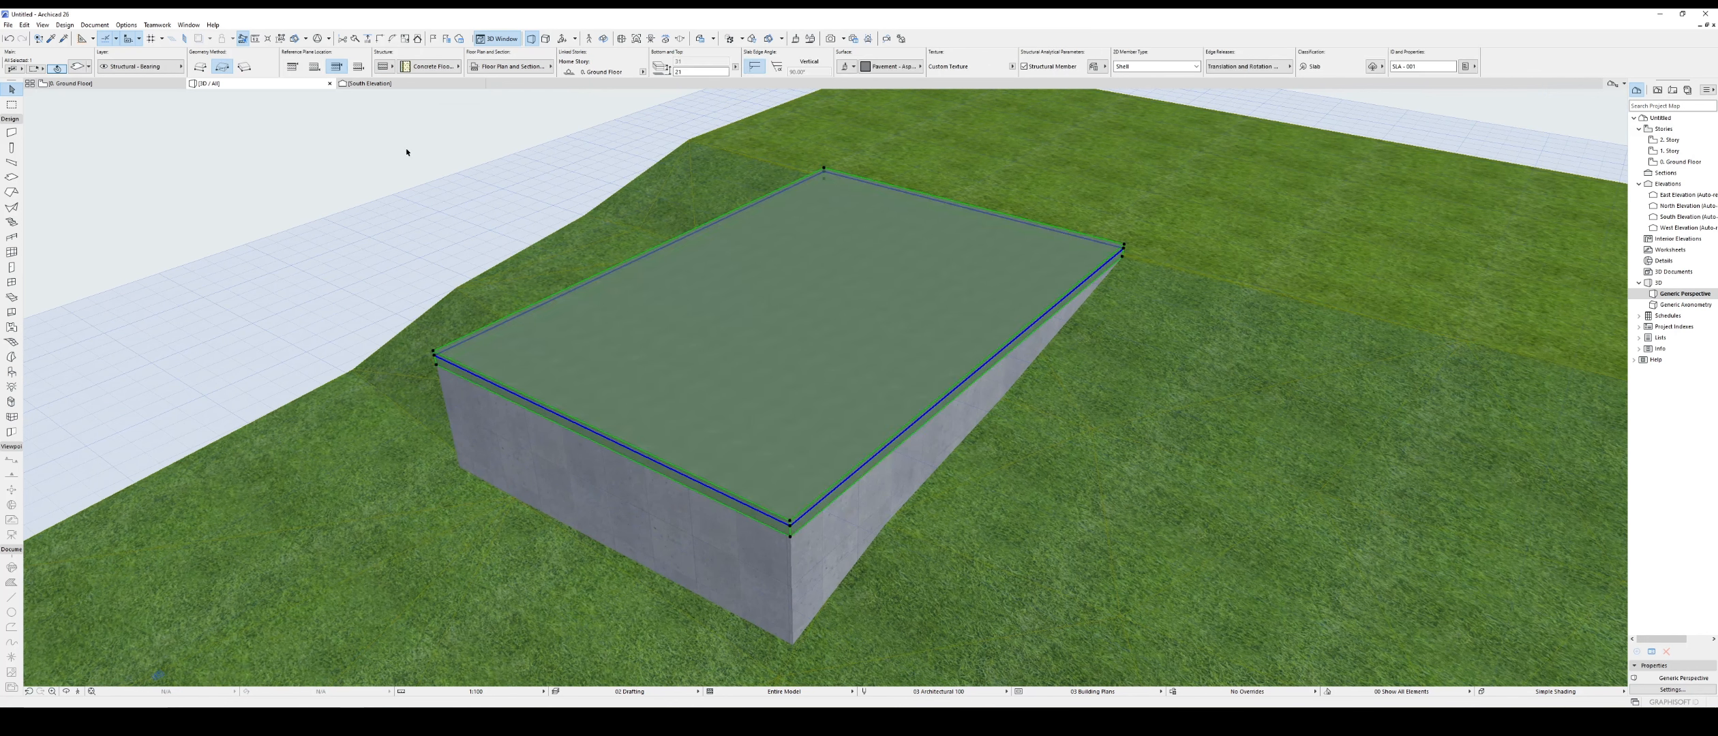
left_click(95, 24)
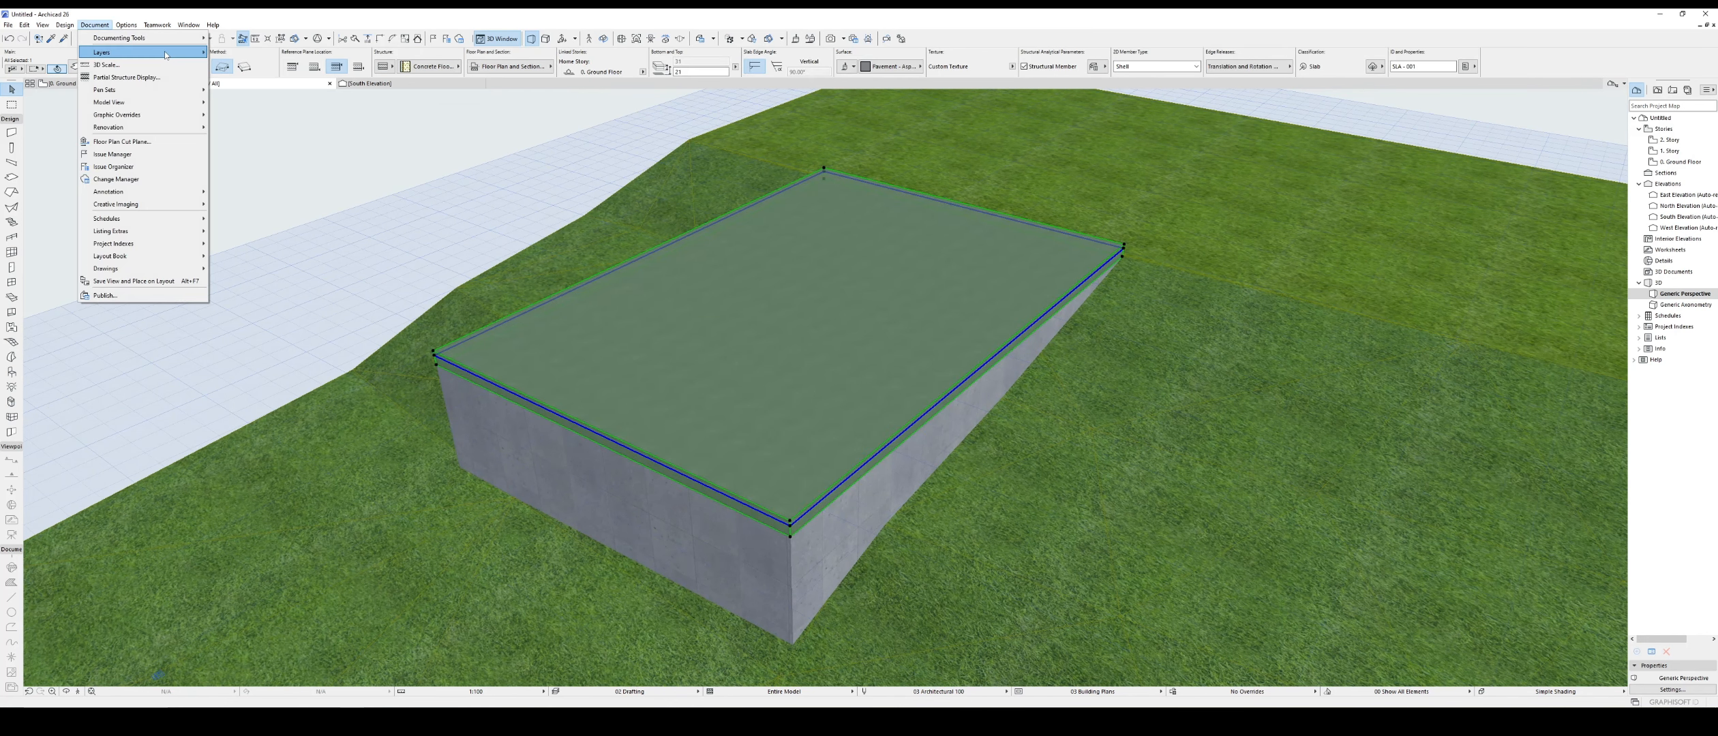
mouse_move(157, 52)
left_click(242, 65)
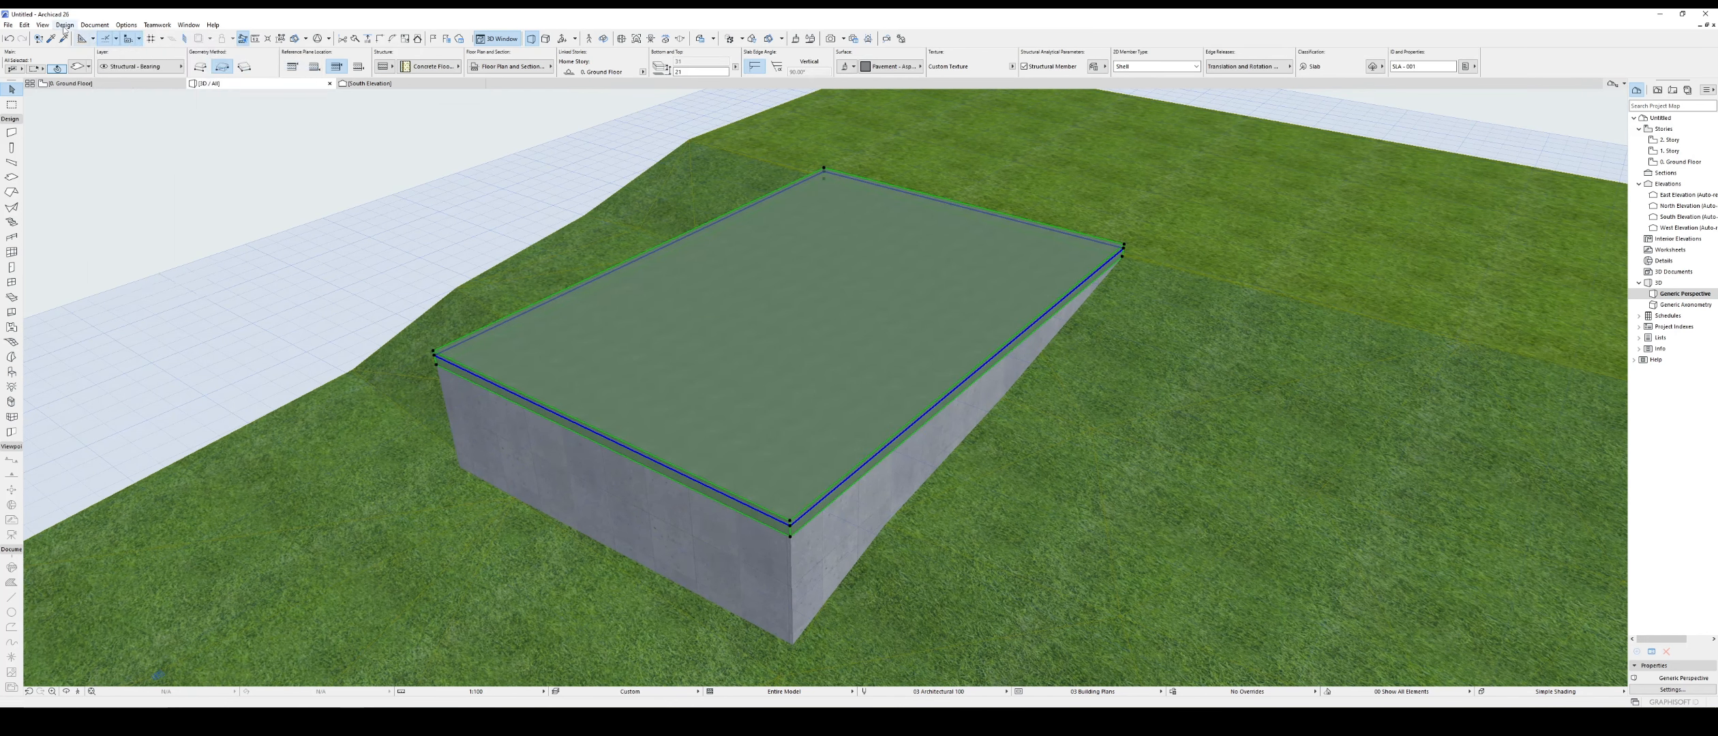
Step: Create a new layer folder named "house layers" in the model view layer settings
left_click(87, 26)
mouse_move(157, 53)
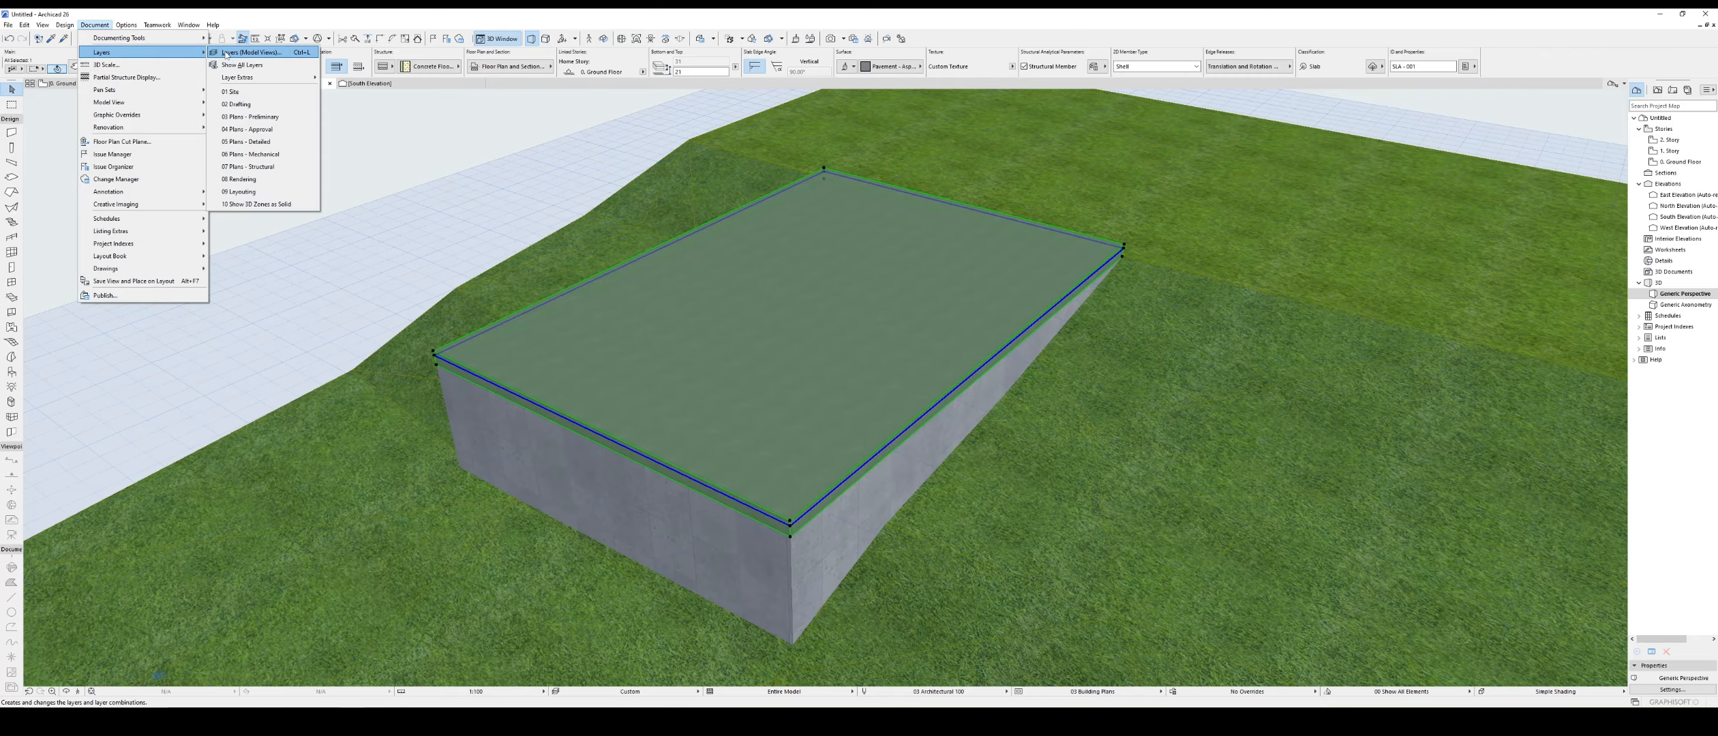
left_click(232, 55)
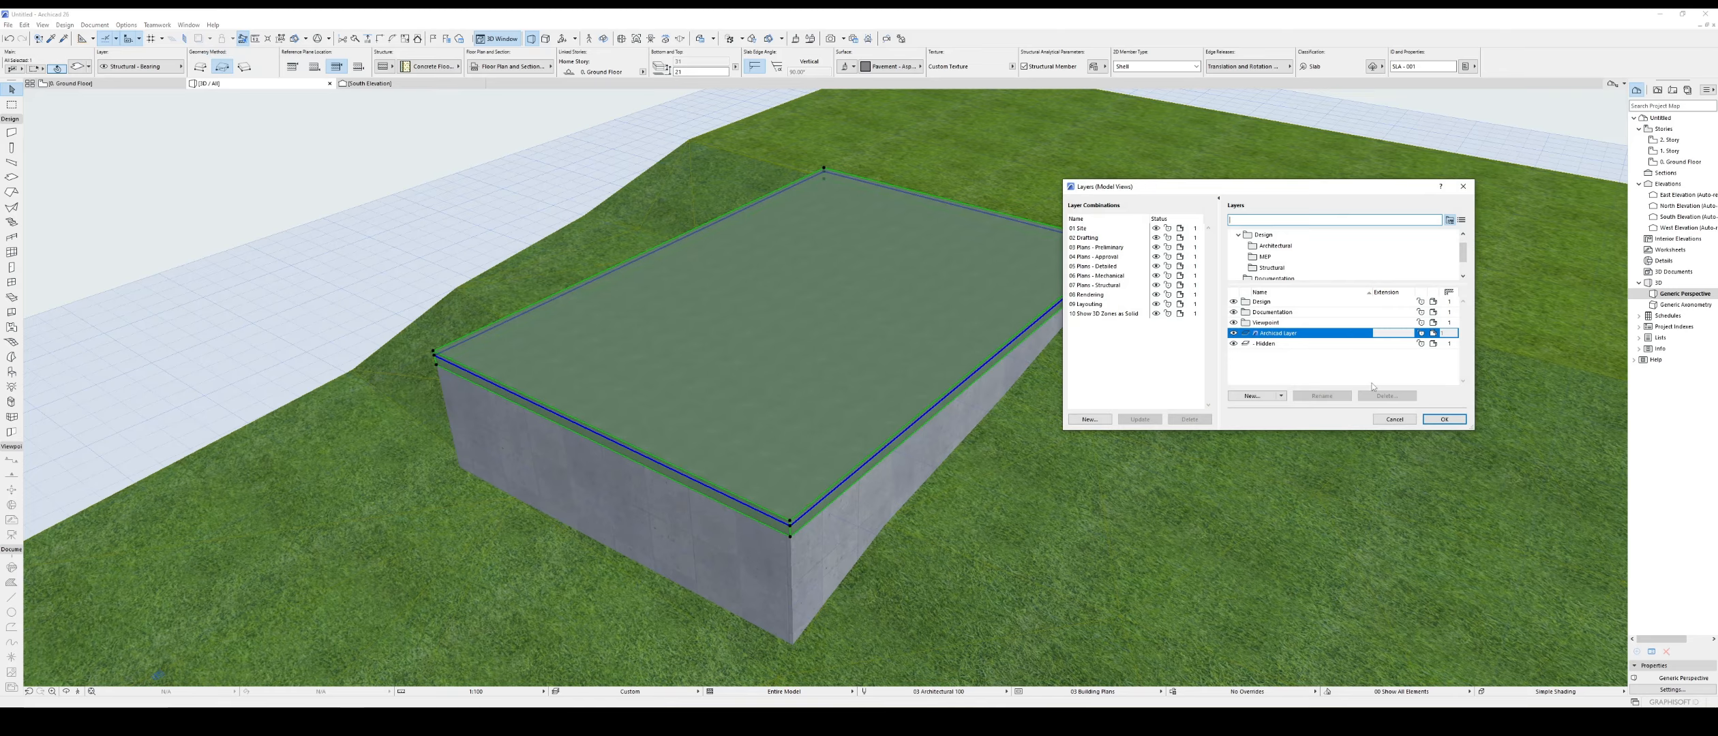
scroll(1391, 265, "down", 1)
scroll(1384, 267, "up", 2)
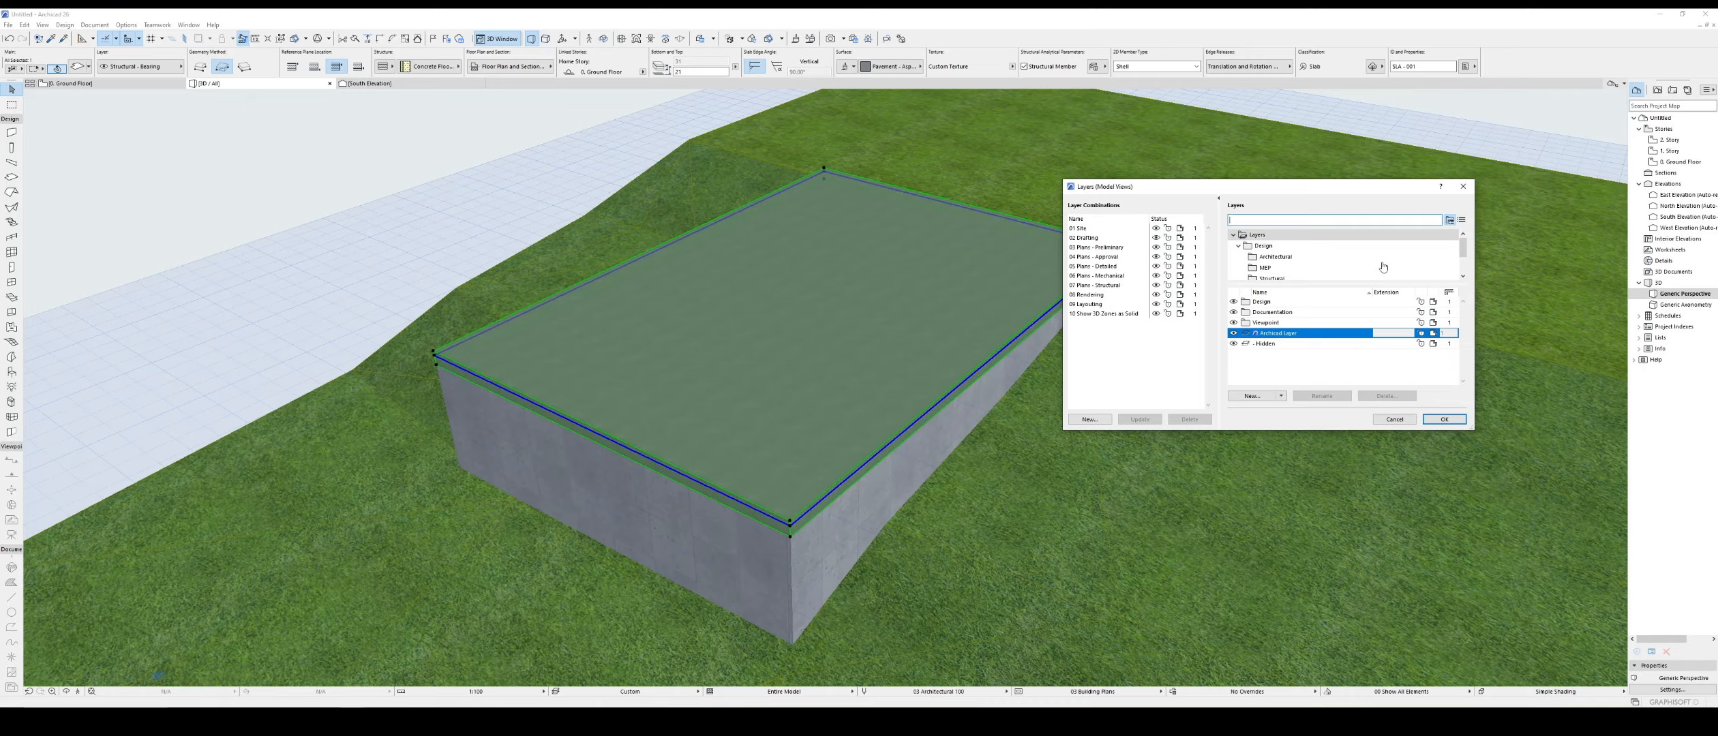
left_click(1281, 396)
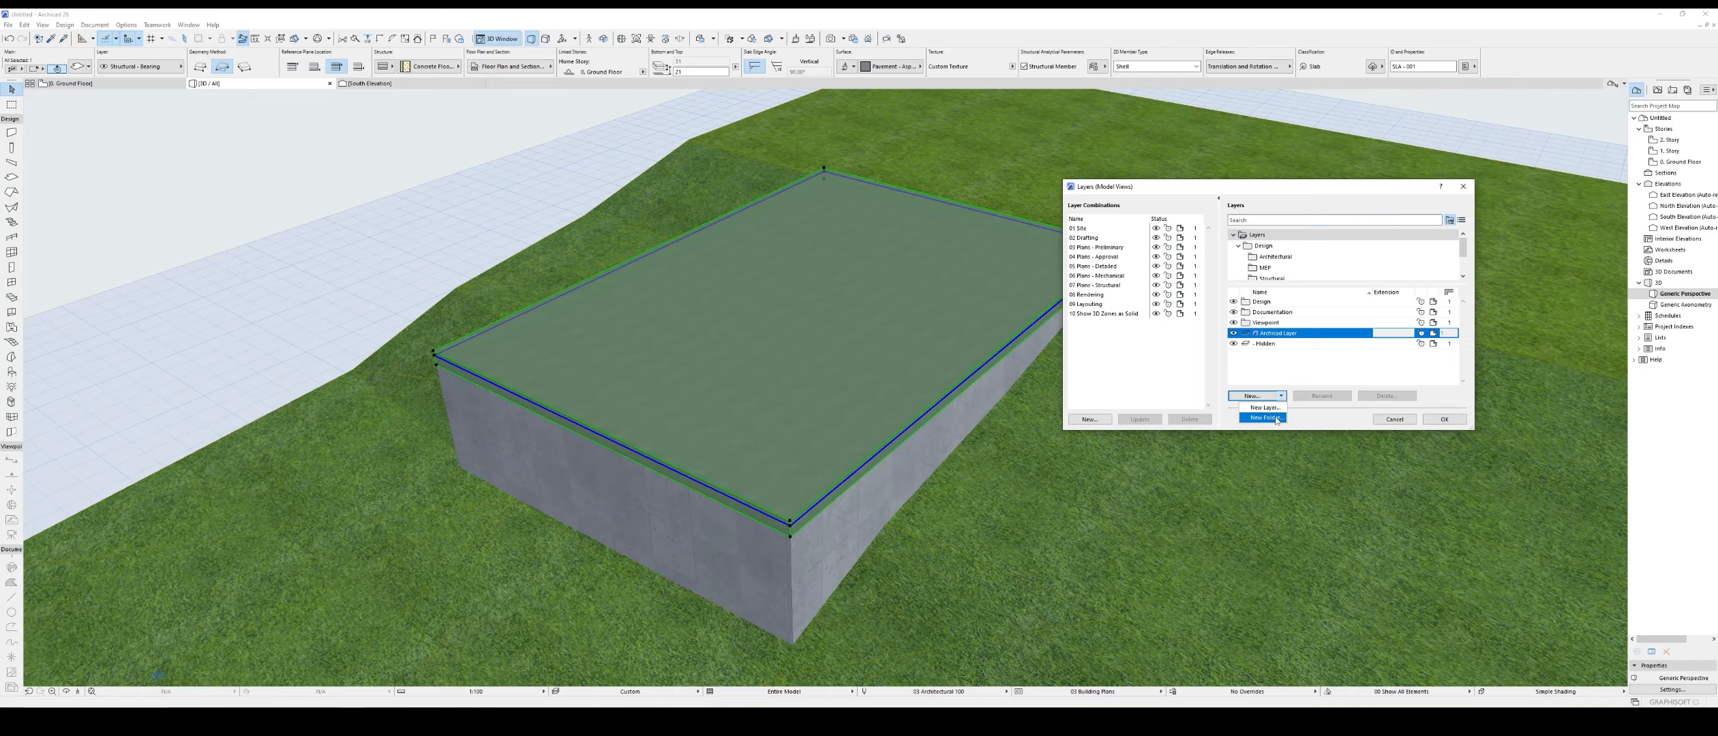
left_click(1266, 417)
type("house layers")
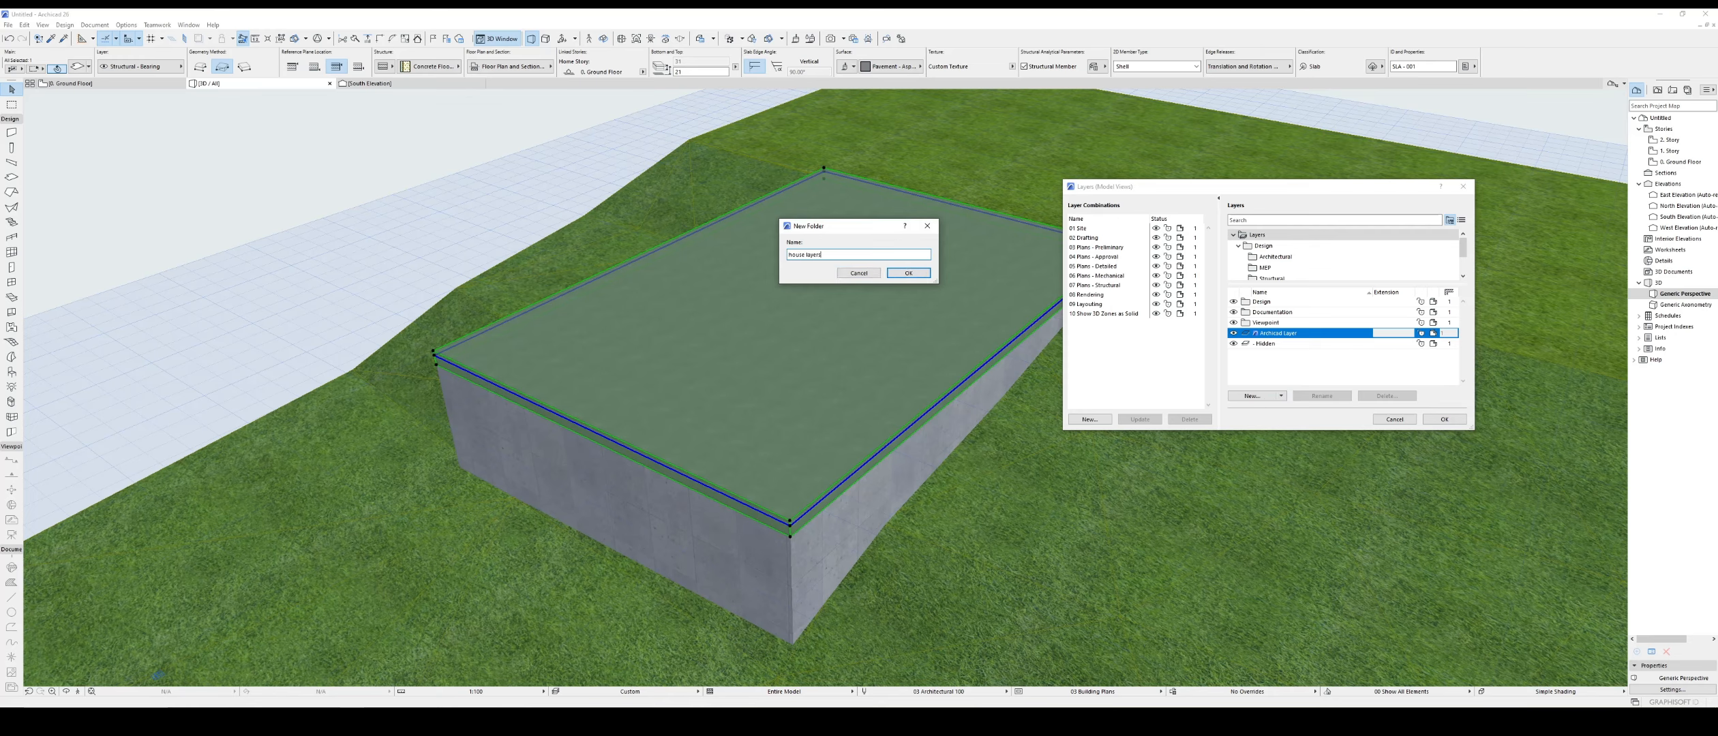
key("Return")
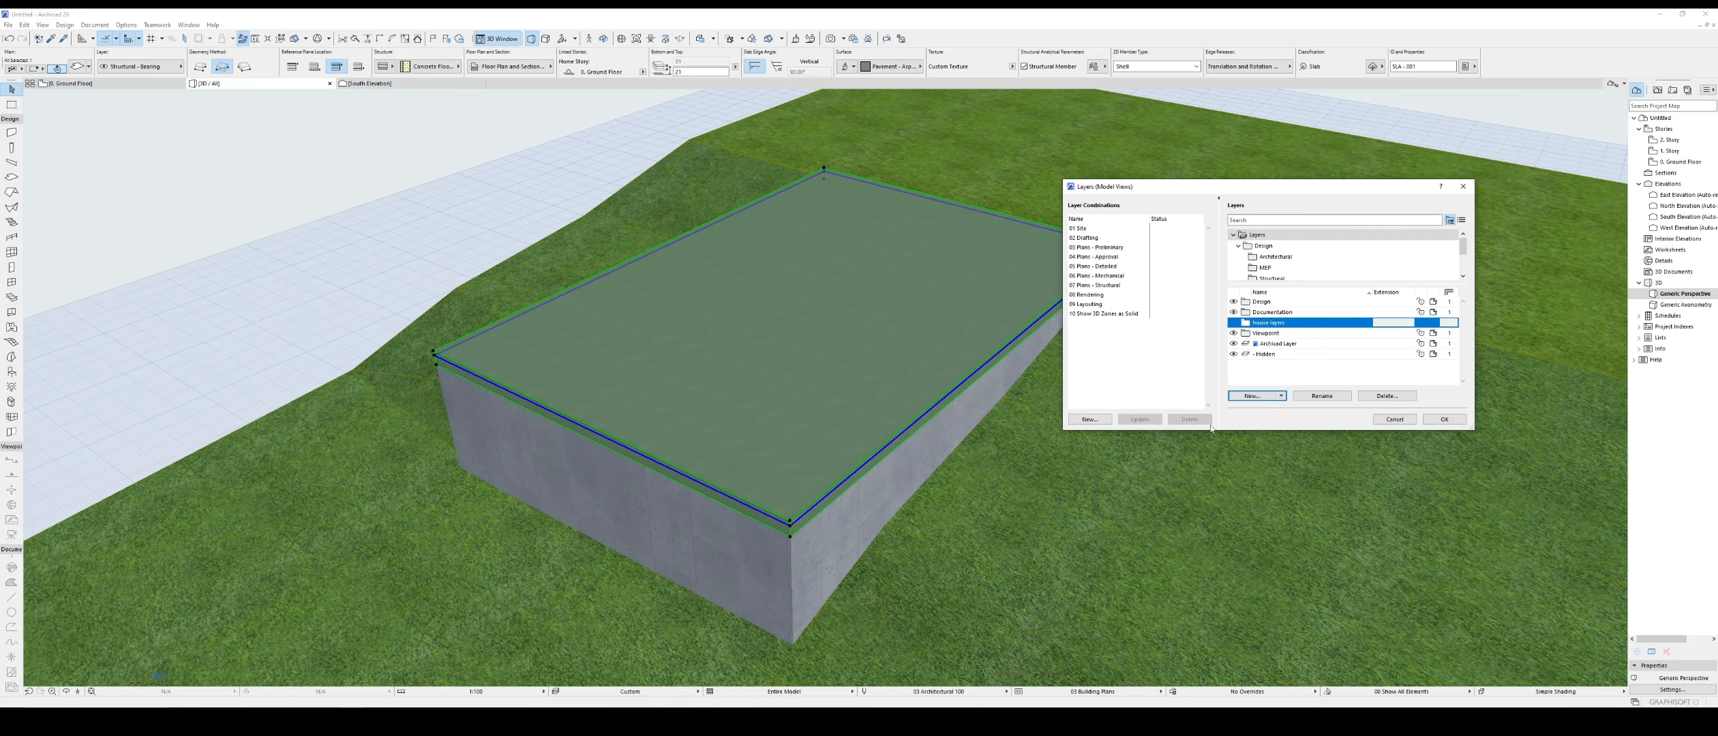
Step: Add a new layer named "floor 0" inside the house layers folder
double_click(1291, 324)
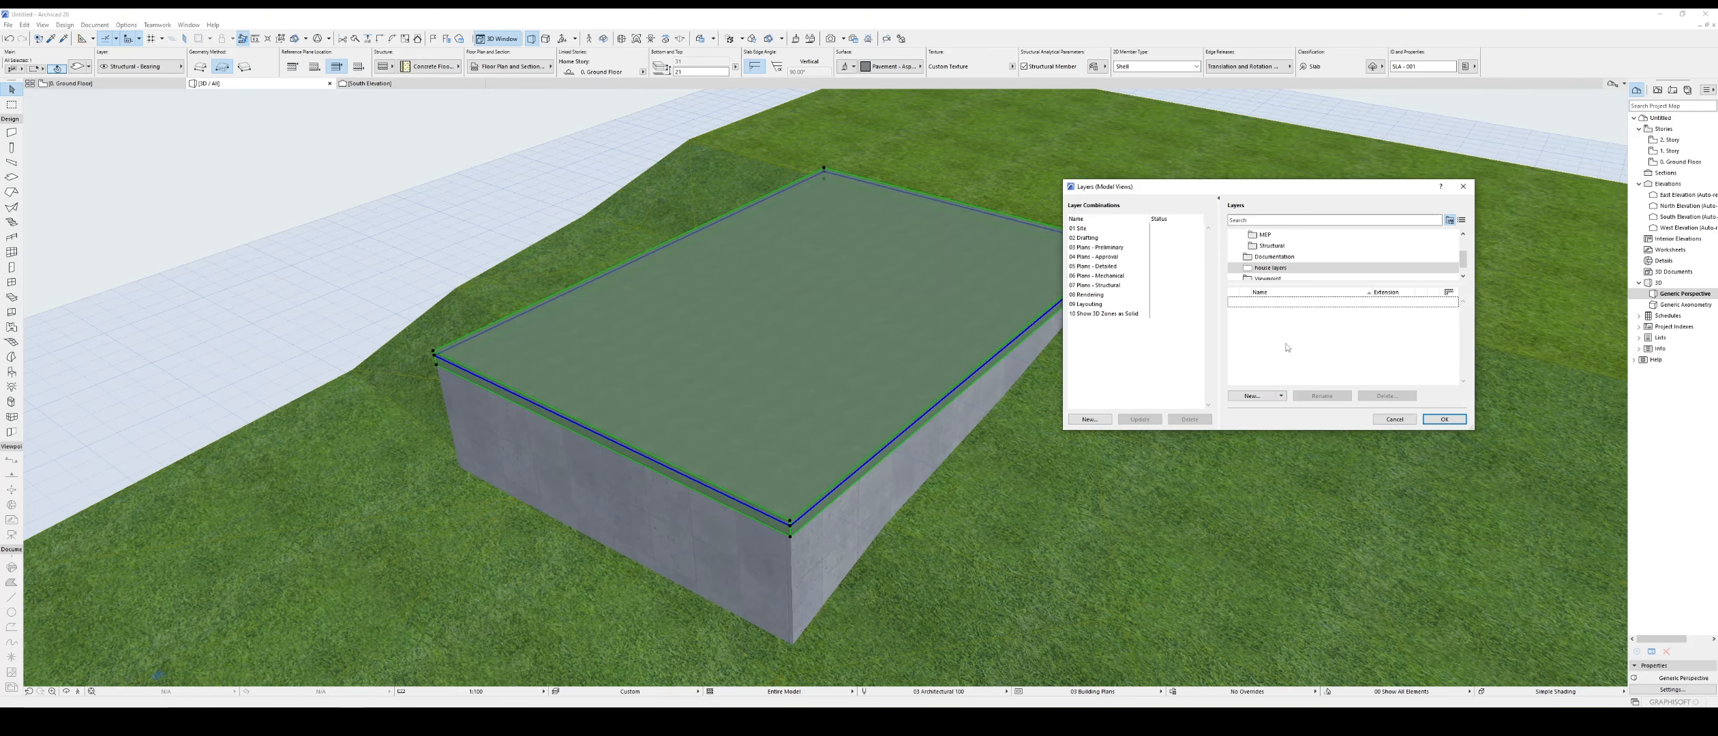
left_click(1282, 397)
left_click(1277, 410)
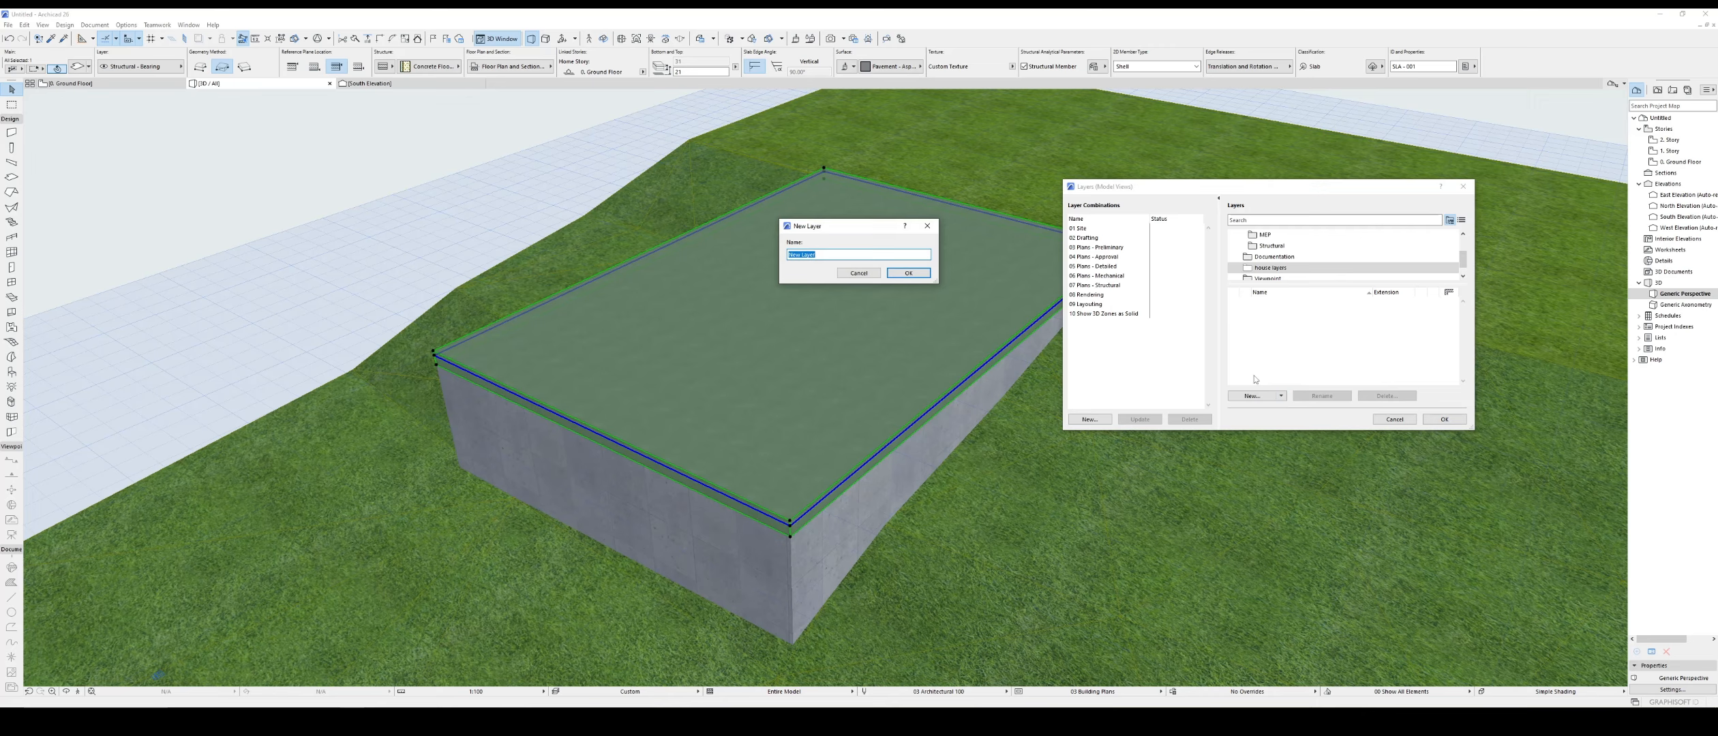
type("floor 0")
key("Return")
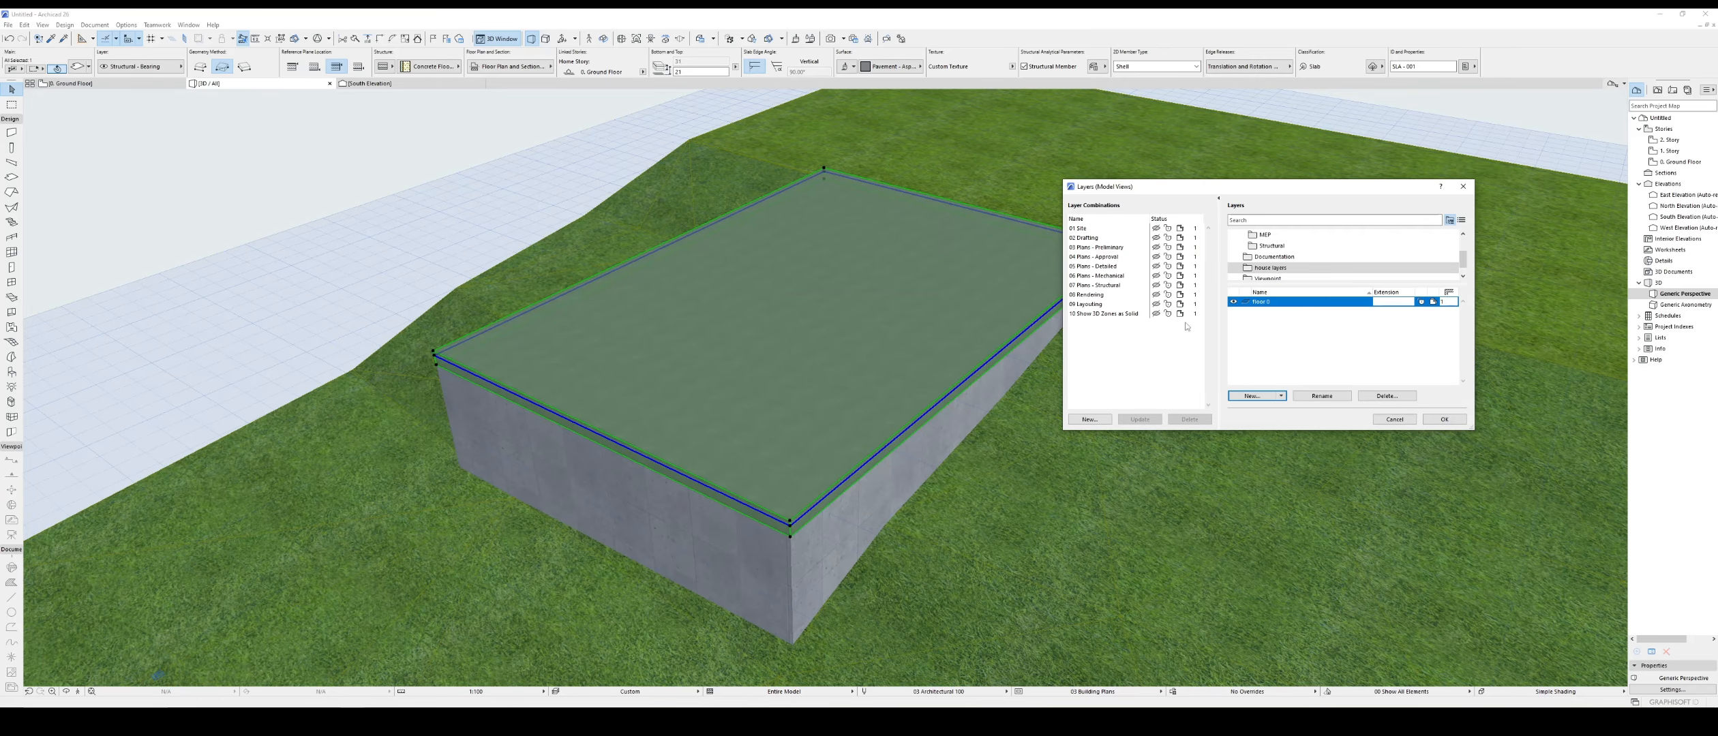
Step: Assign the selected slab to the "floor 0" layer in the house layers folder and hide that layer
left_click(1440, 421)
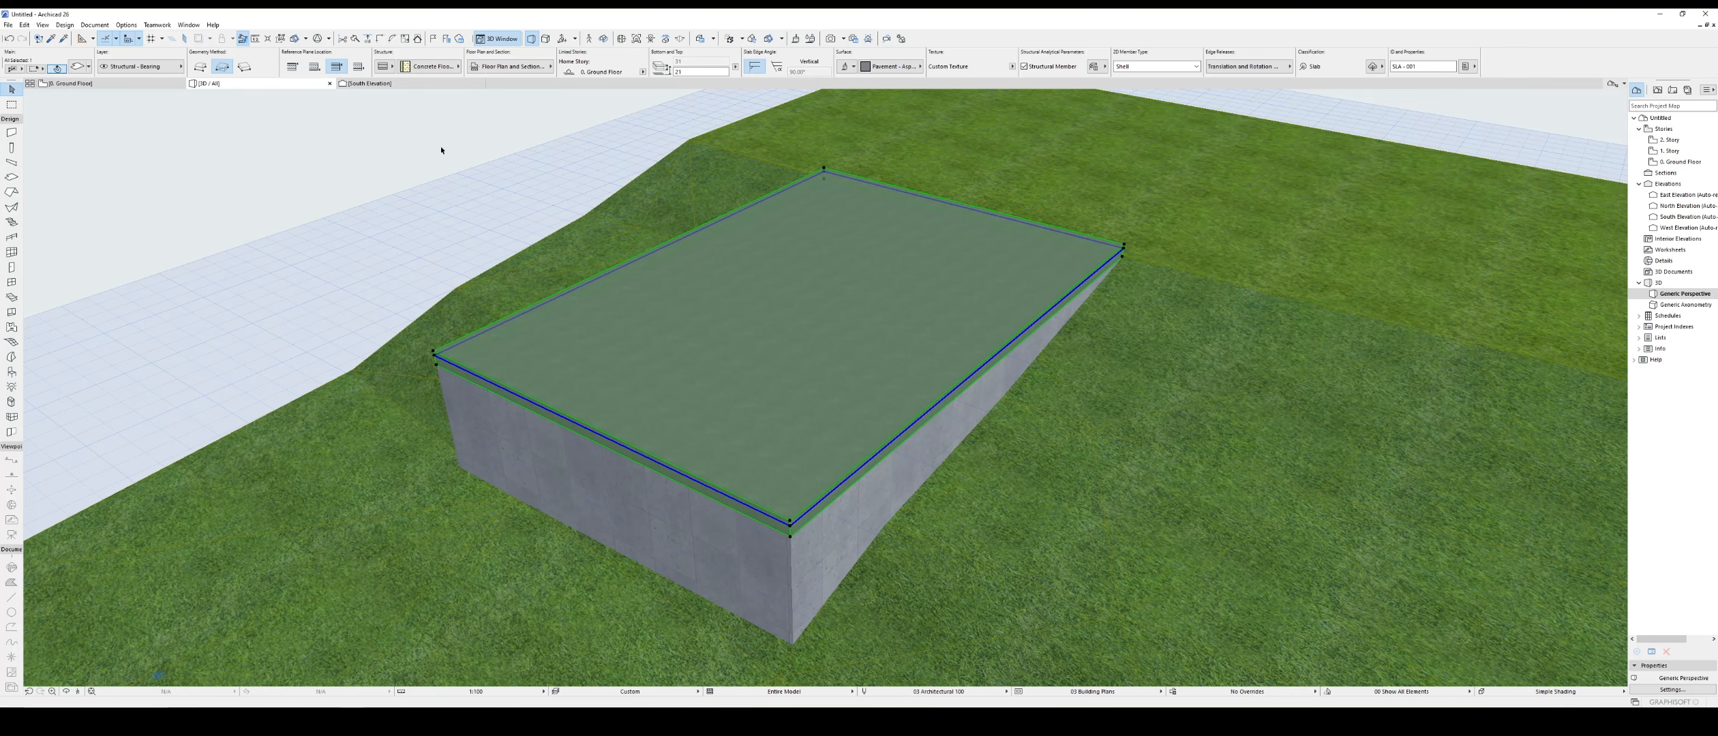
left_click(174, 66)
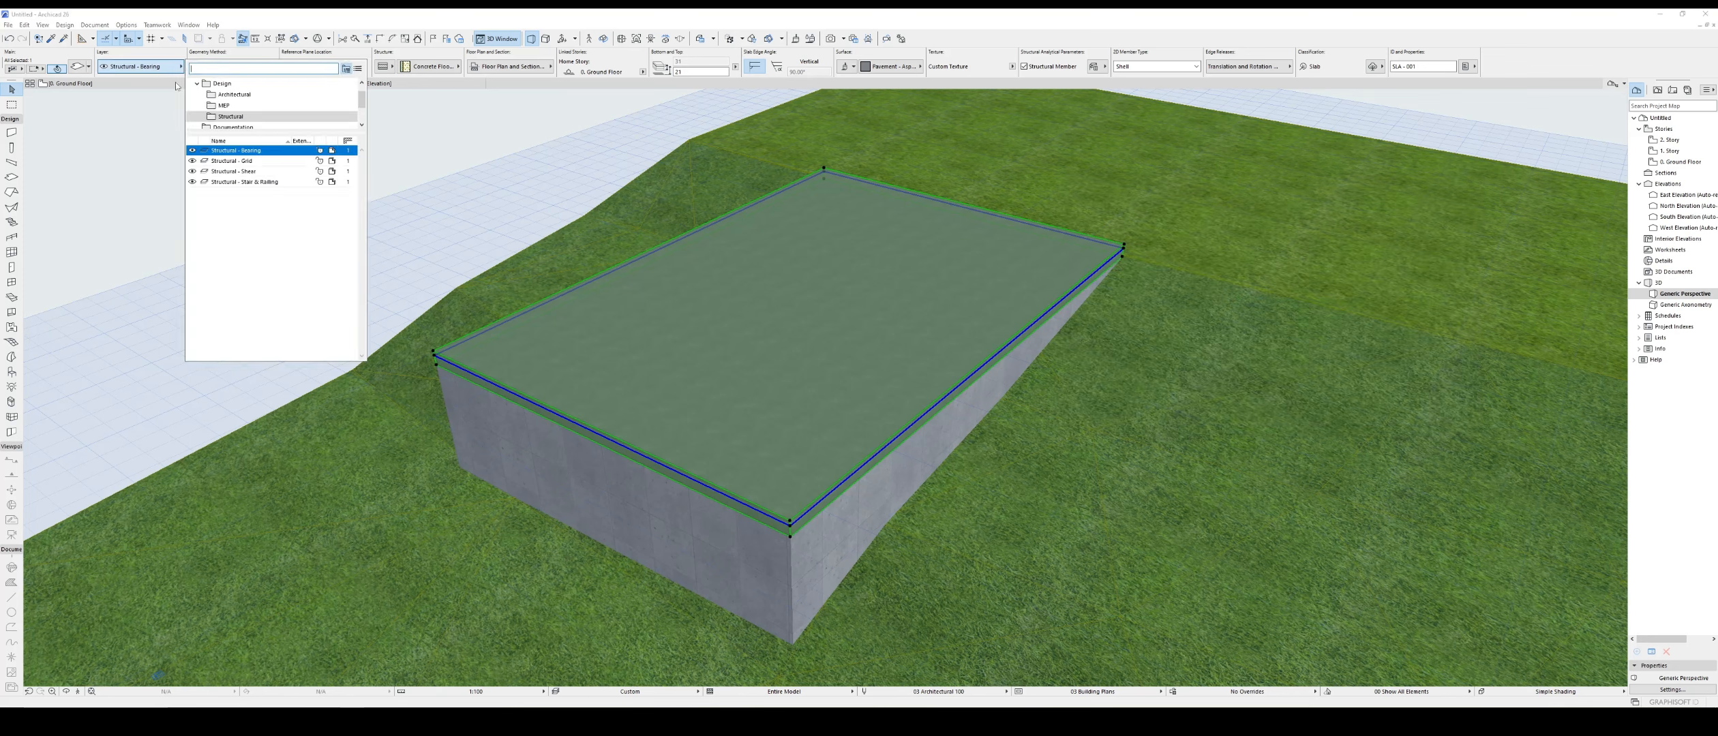
scroll(232, 108, "up", 1)
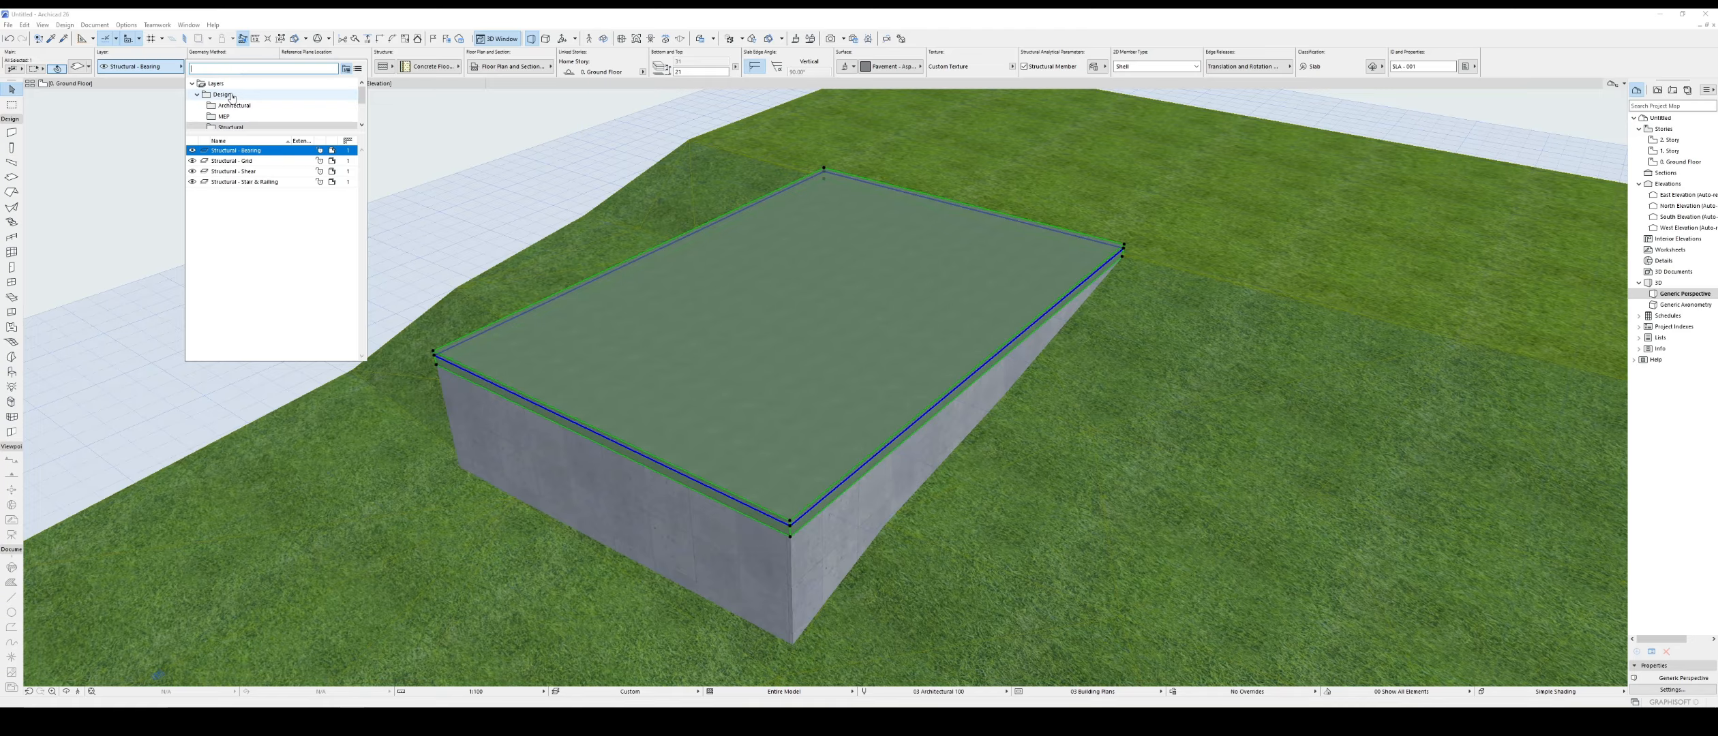
left_click(231, 83)
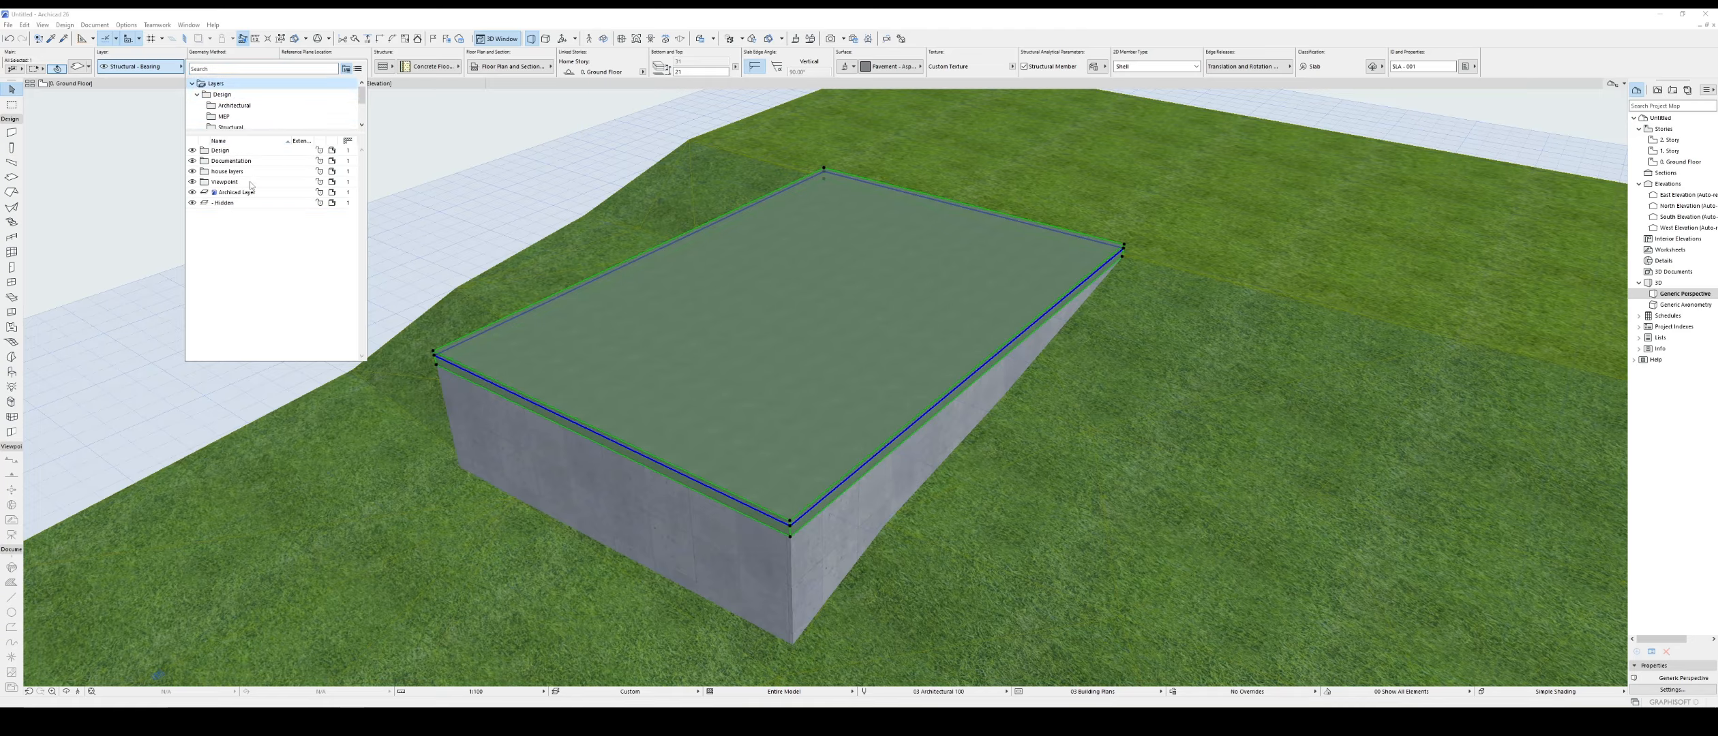
double_click(250, 172)
left_click(232, 159)
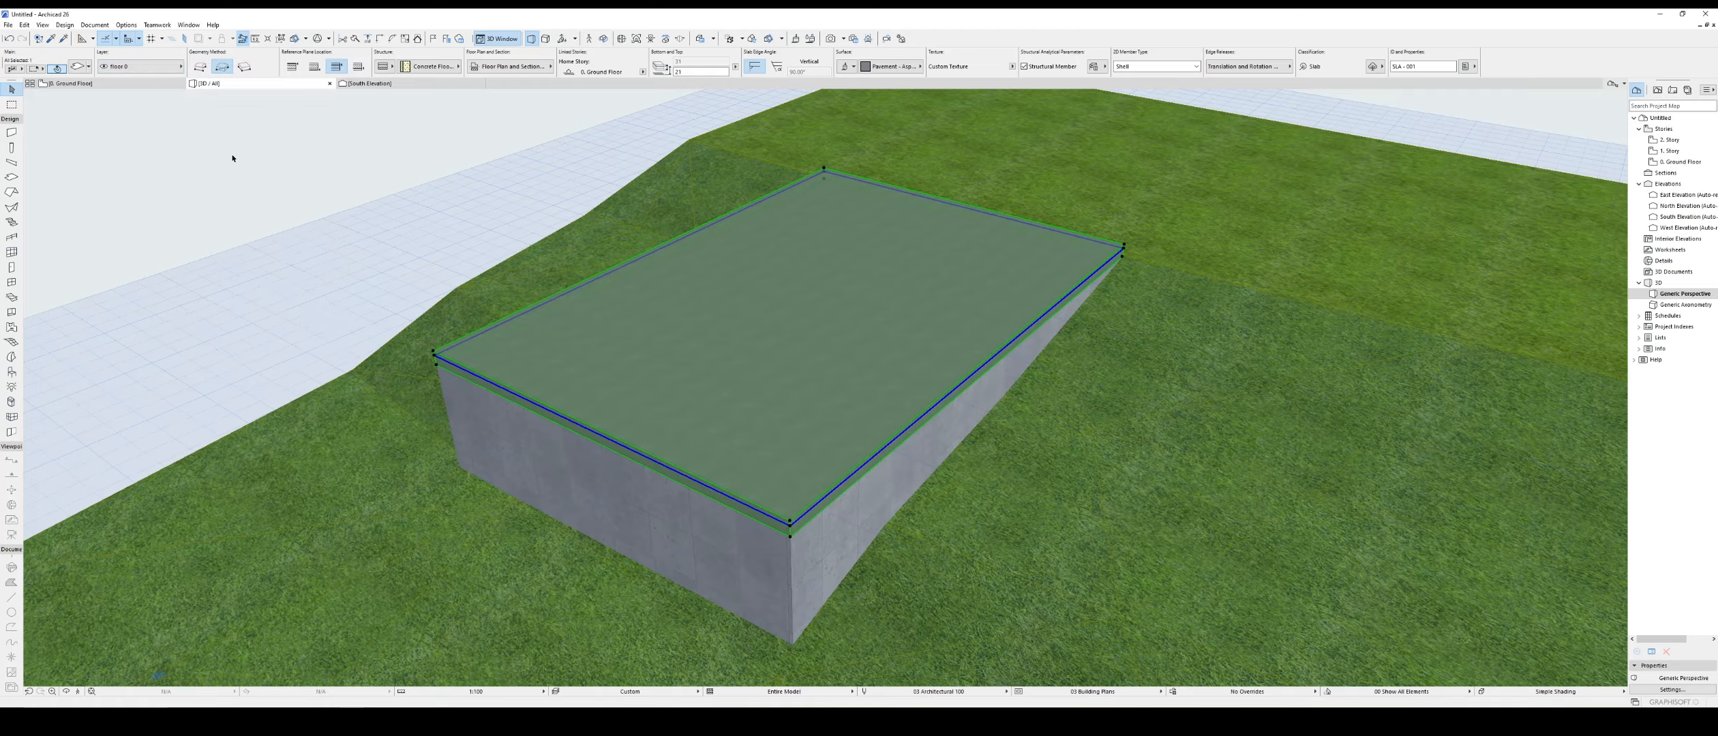
right_click(624, 316)
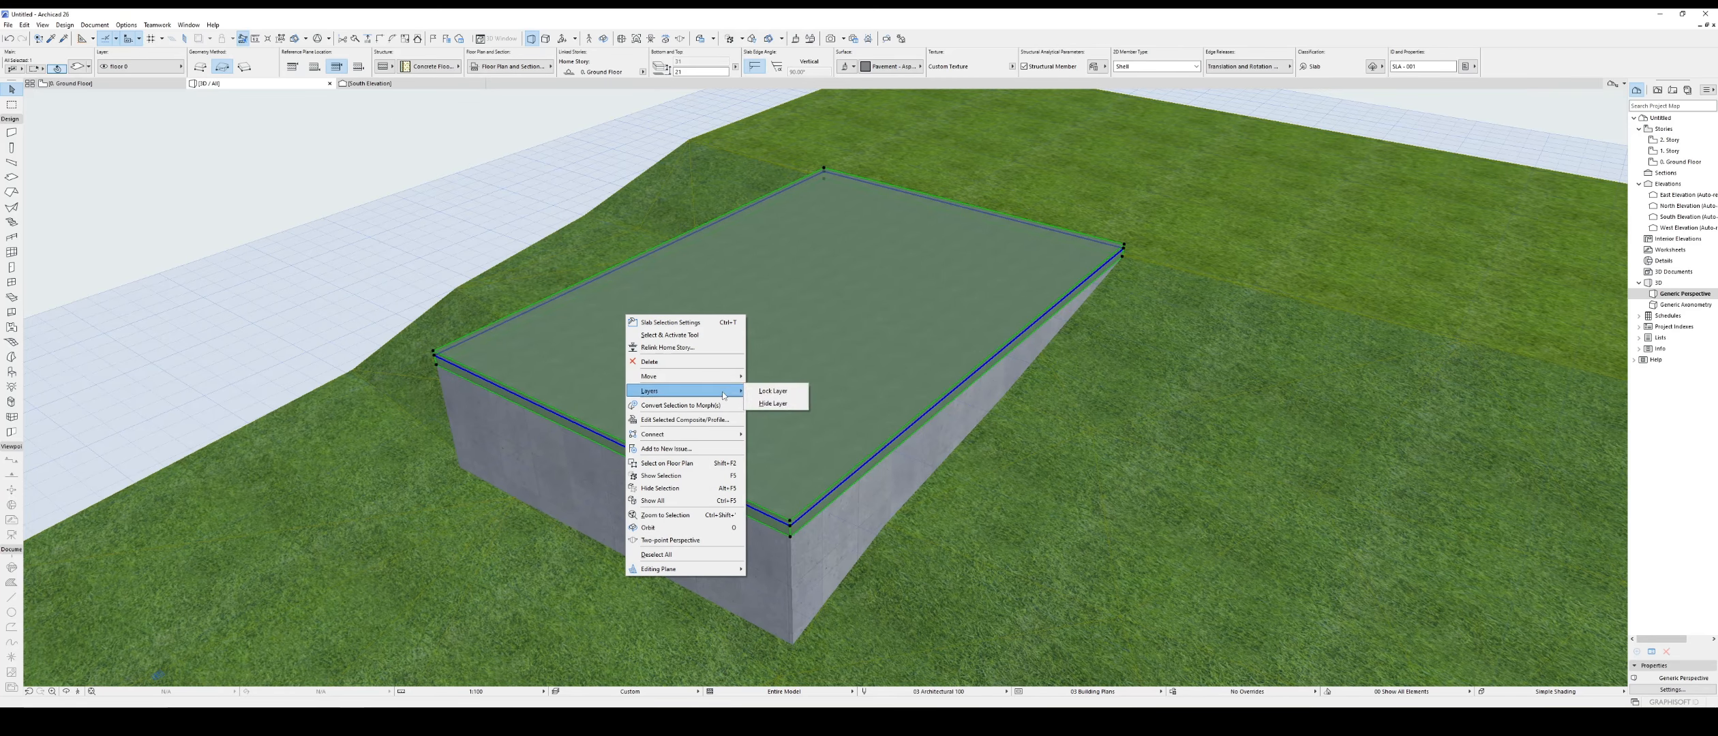
left_click(778, 404)
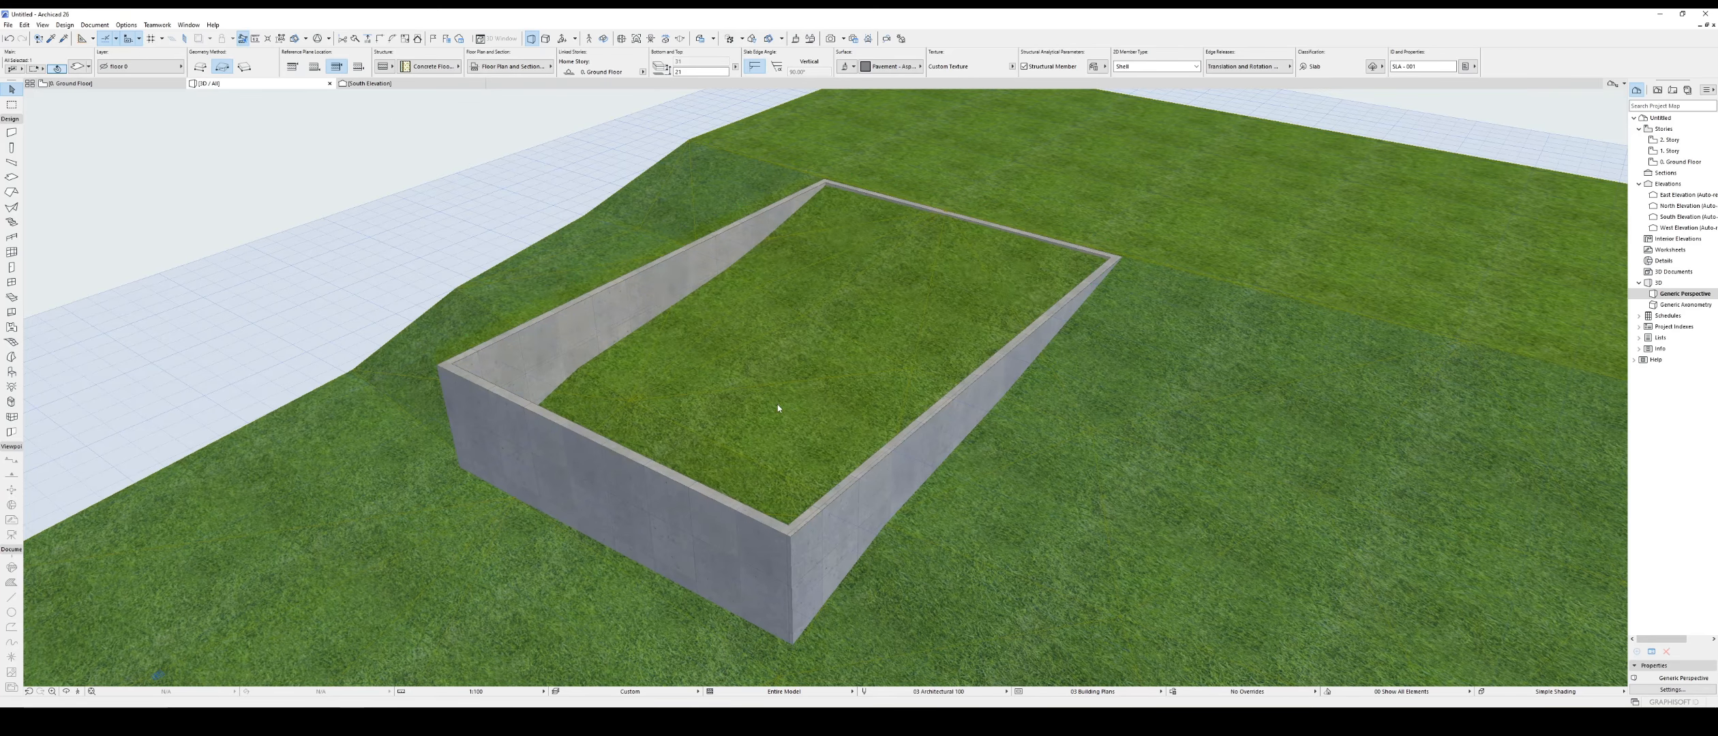
Step: Draw a rectangular Basic Reinforced Concrete slab between opposite outer corners of the concrete walls
scroll(914, 395, "up", 2)
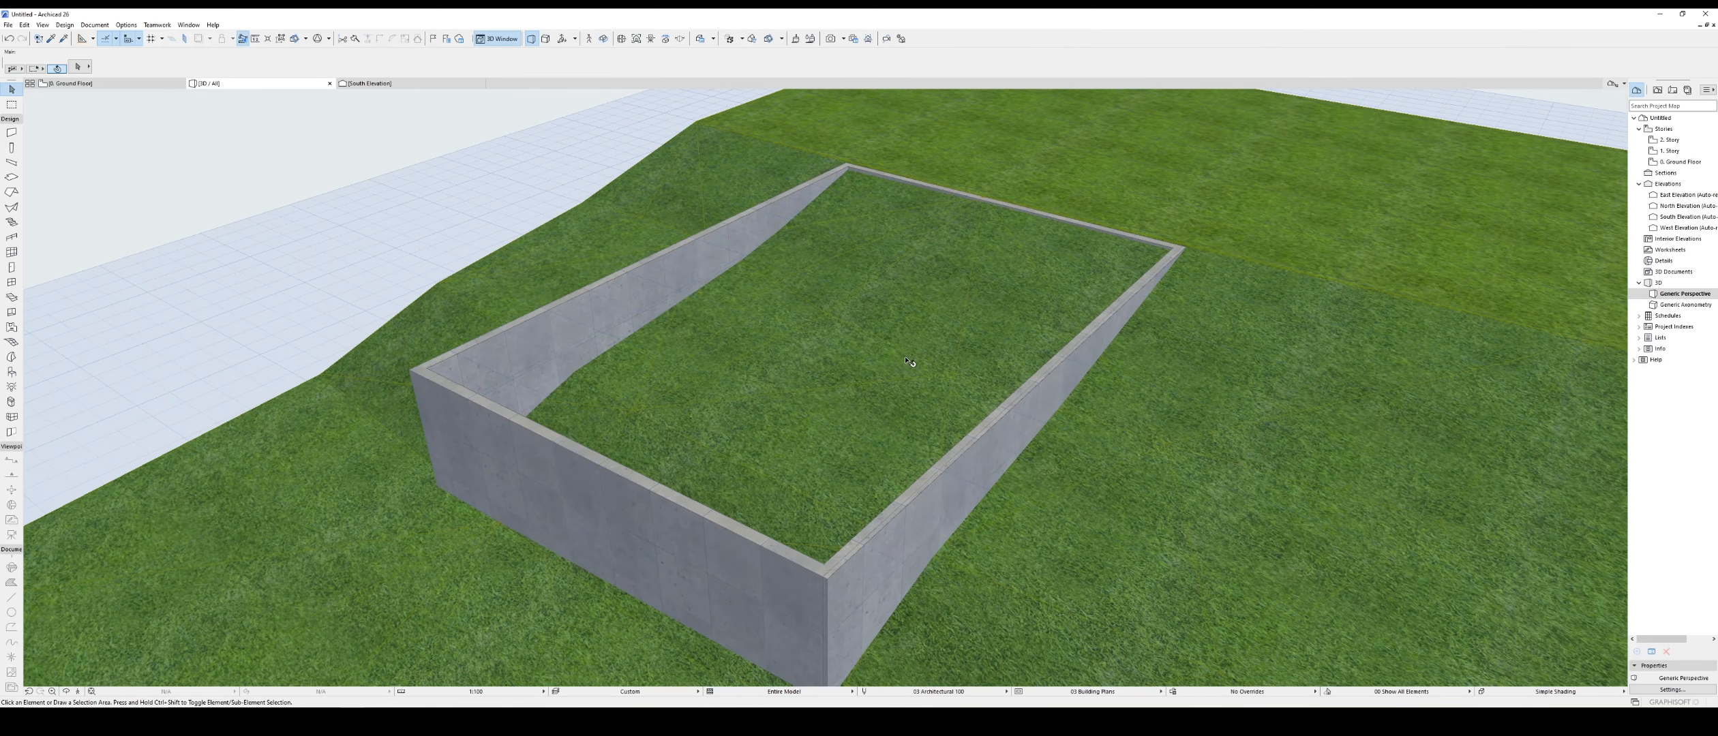
scroll(900, 372, "down", 2)
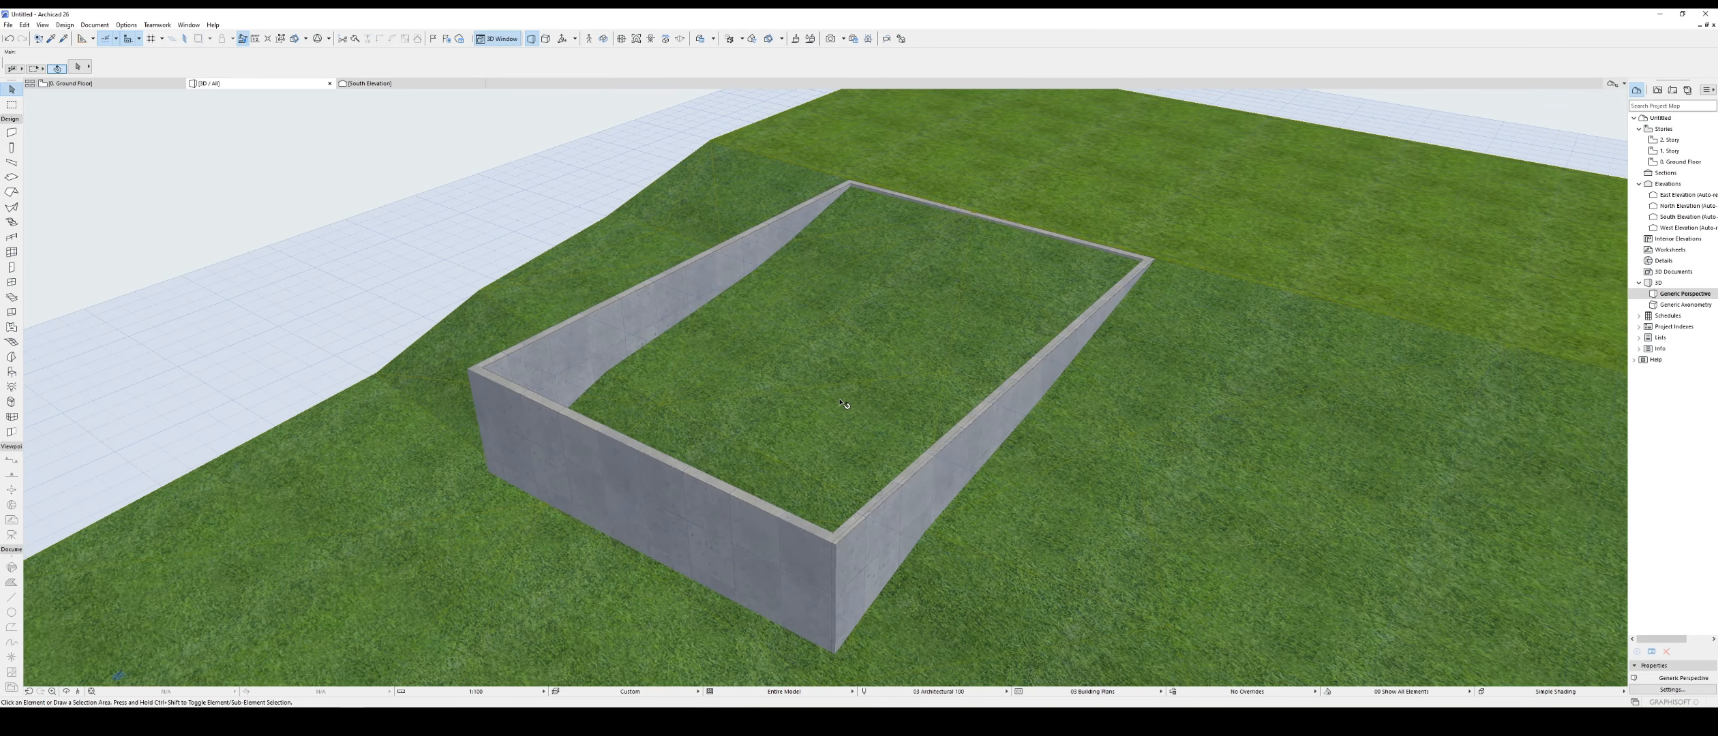
scroll(841, 401, "down", 1)
scroll(821, 566, "up", 2)
scroll(813, 584, "down", 1)
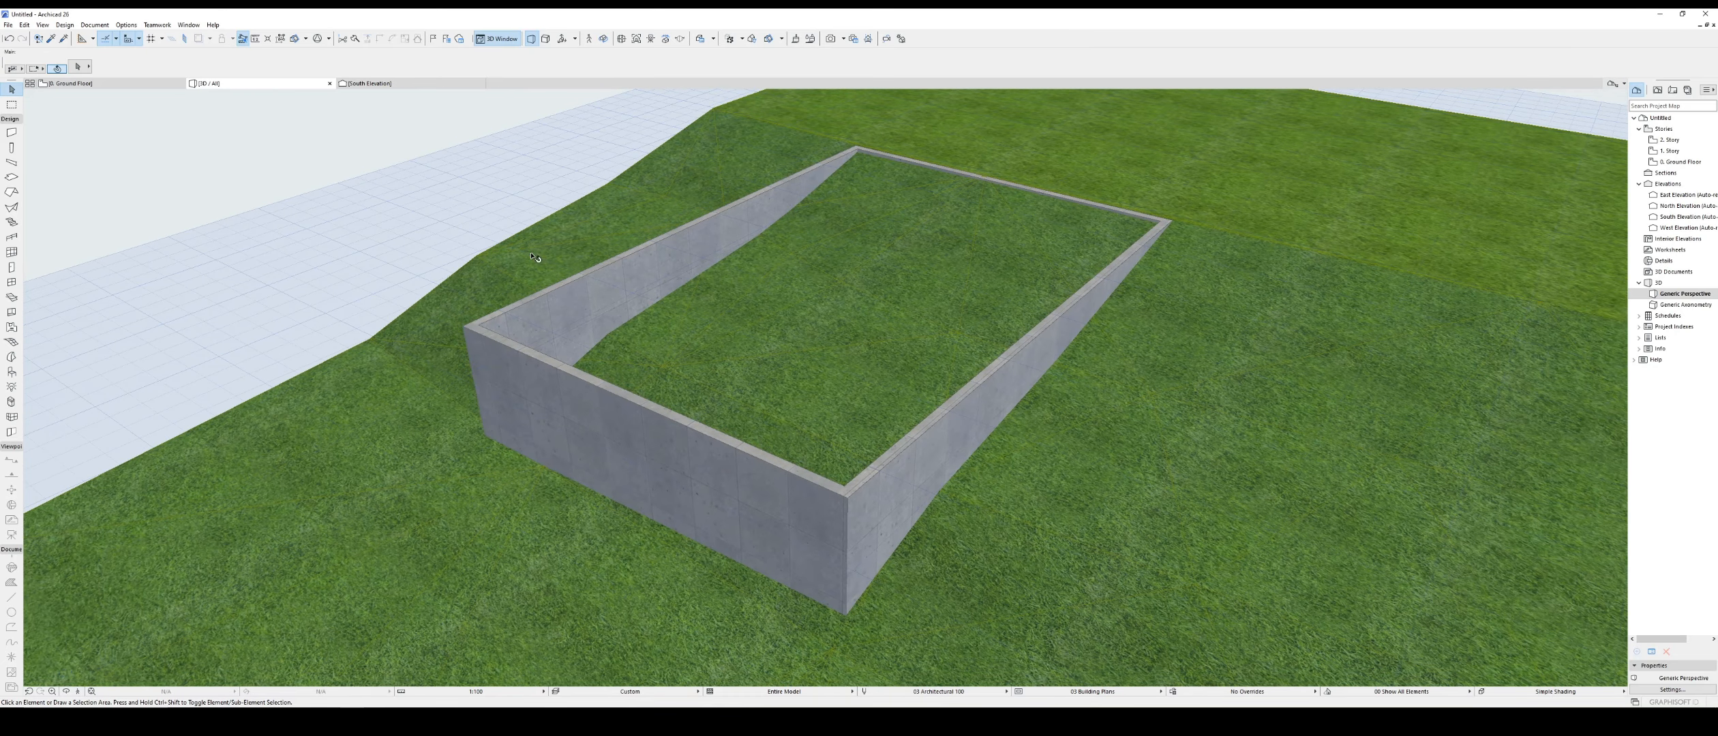
left_click(19, 136)
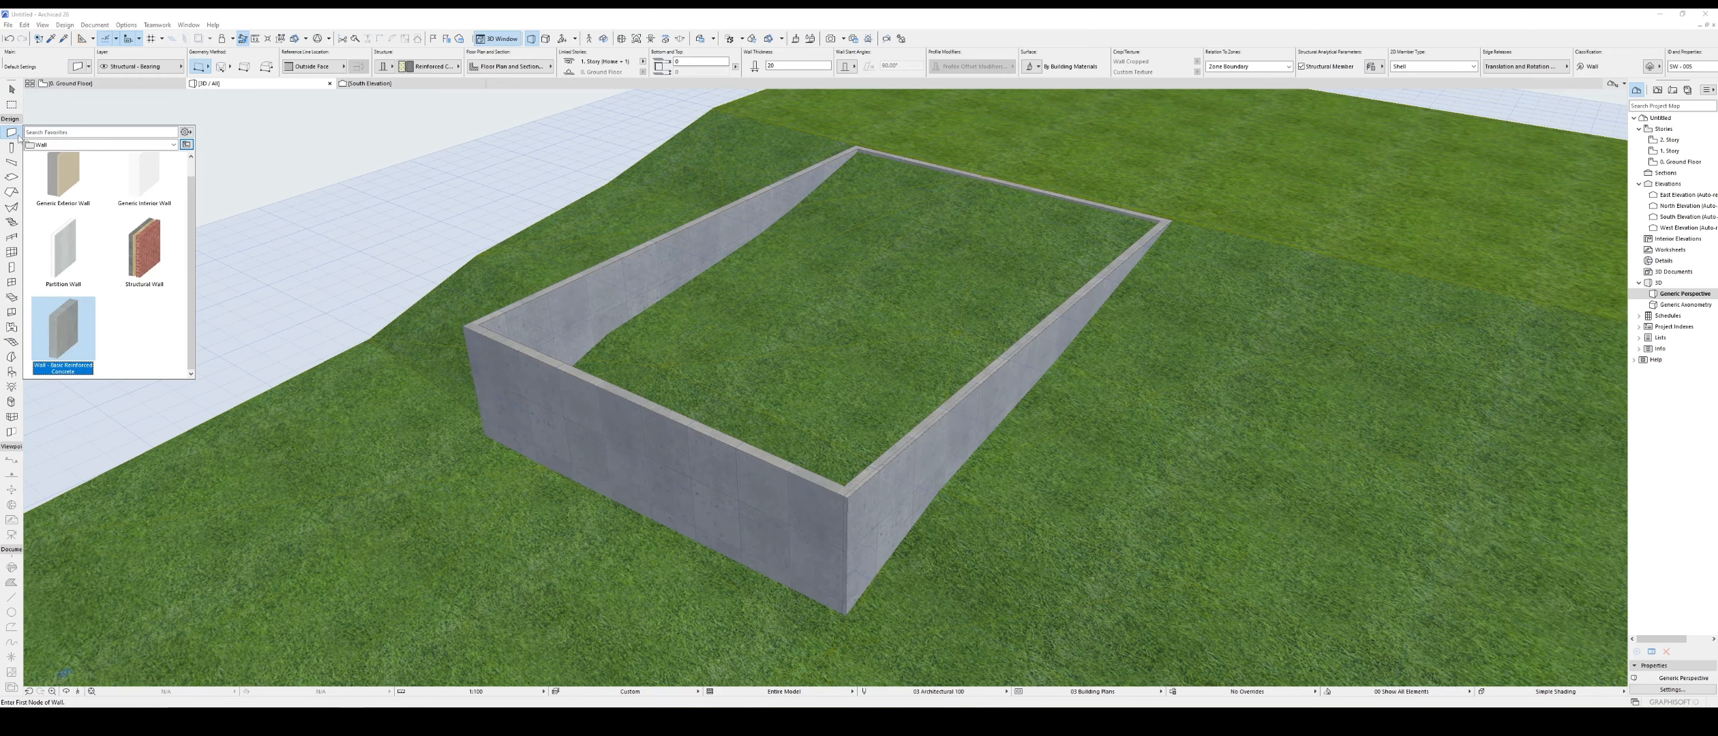
left_click(19, 180)
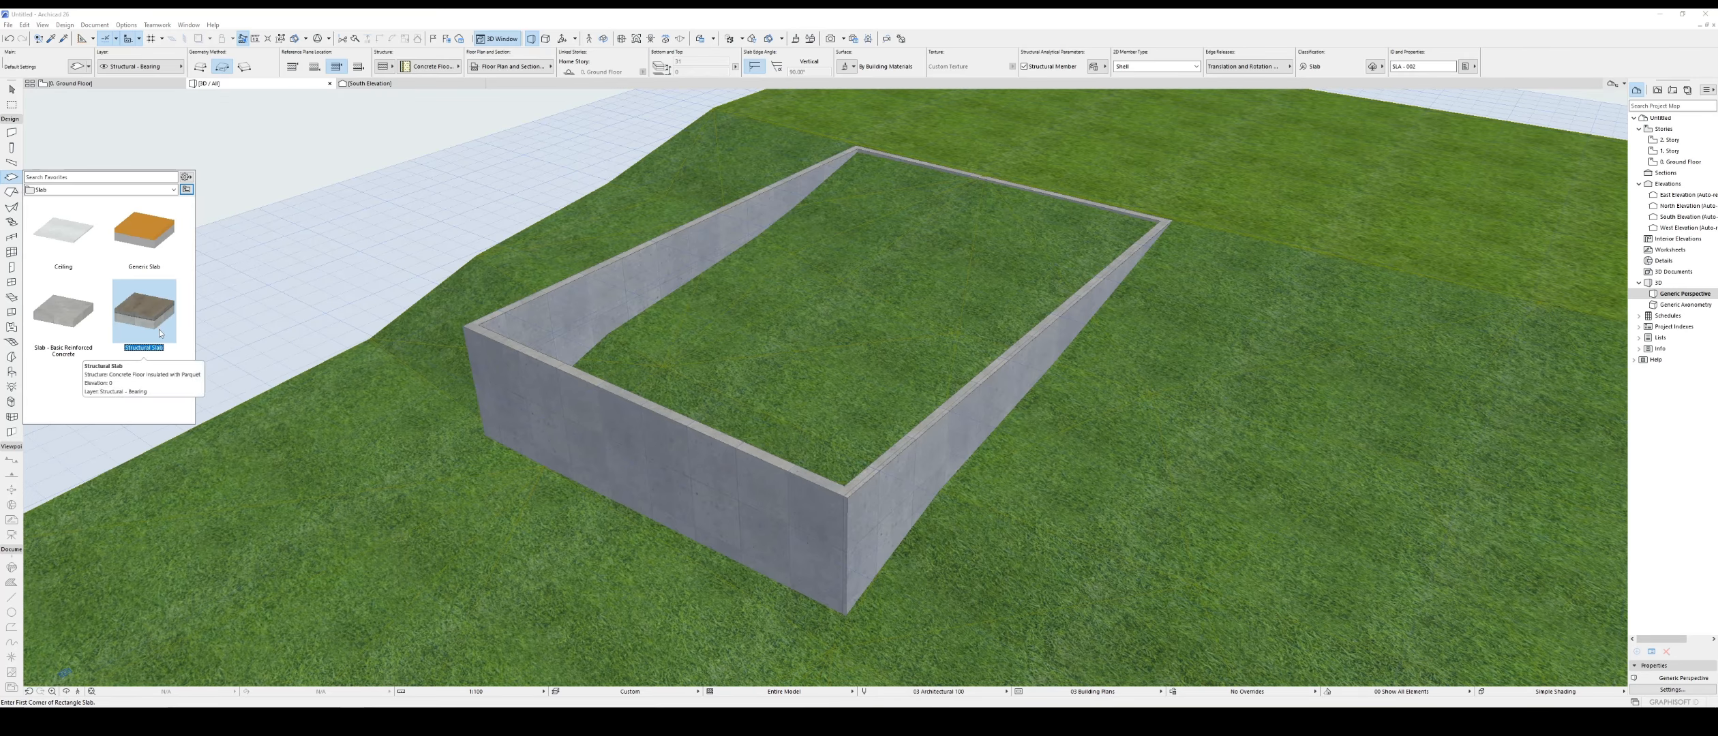
left_click(63, 310)
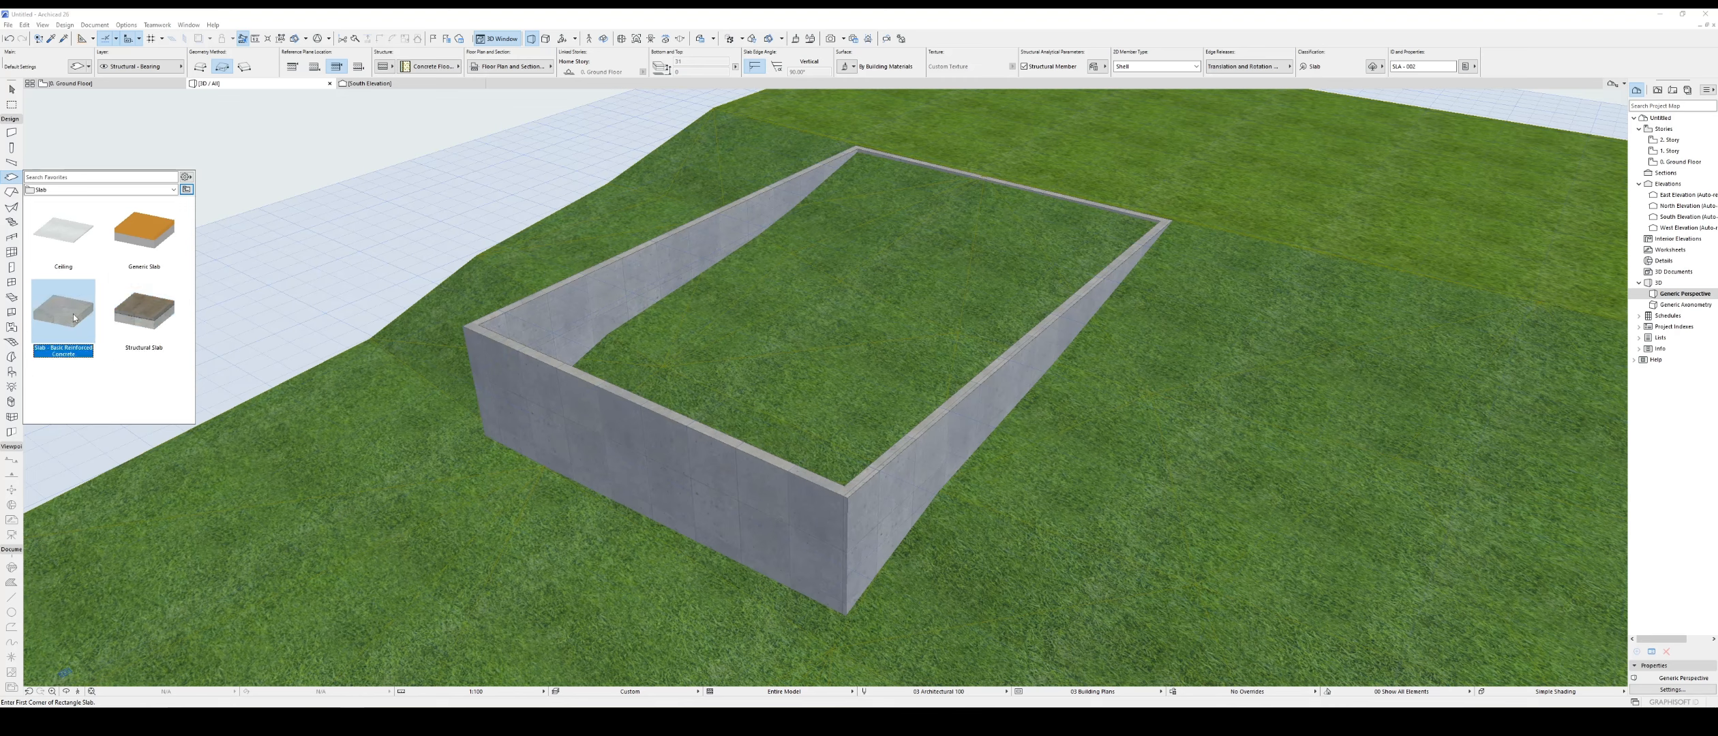
left_click(461, 329)
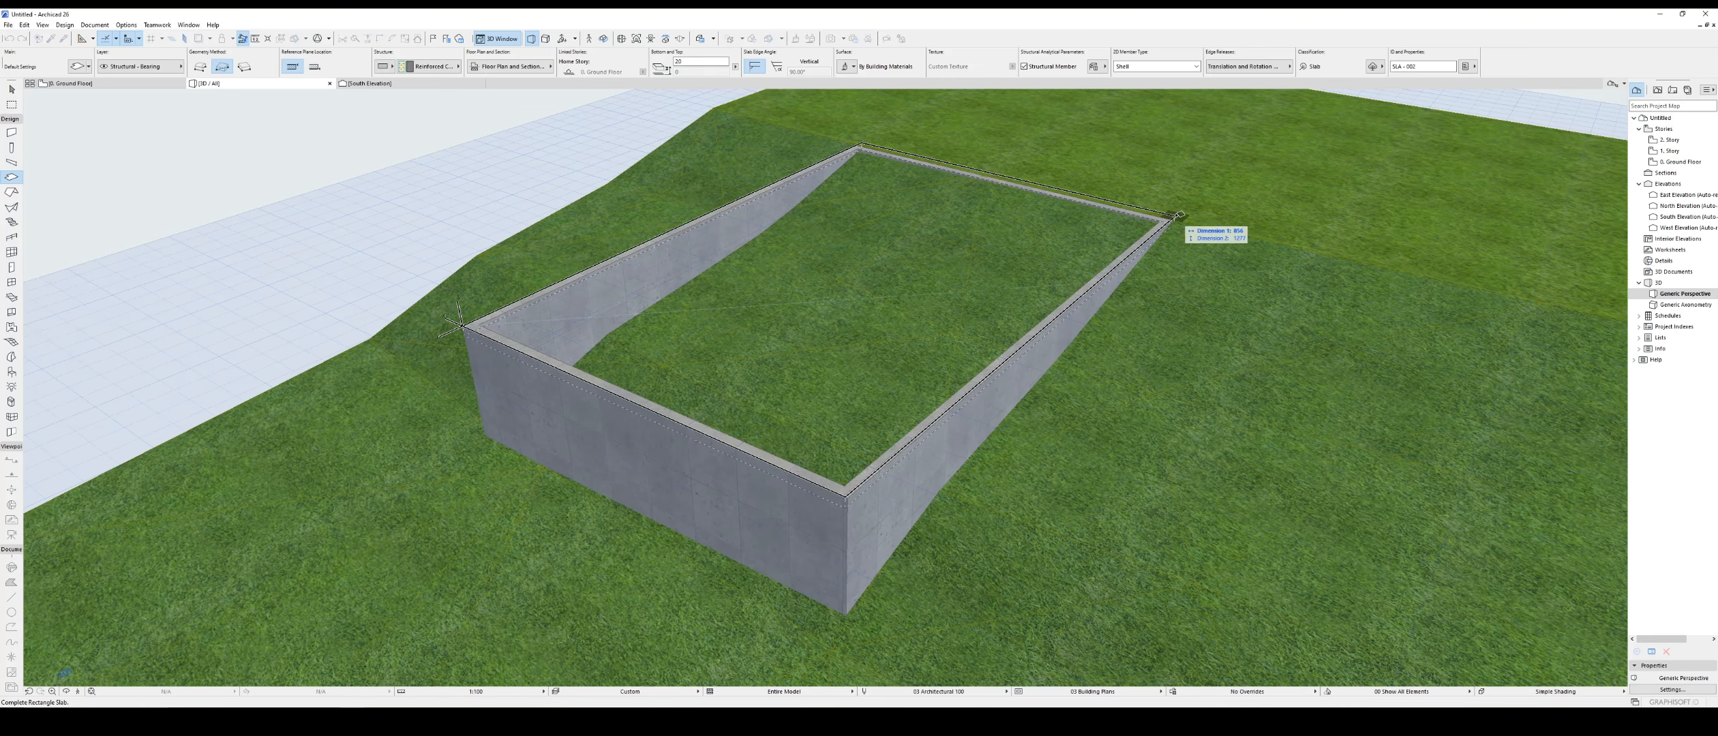
scroll(1176, 210, "up", 5)
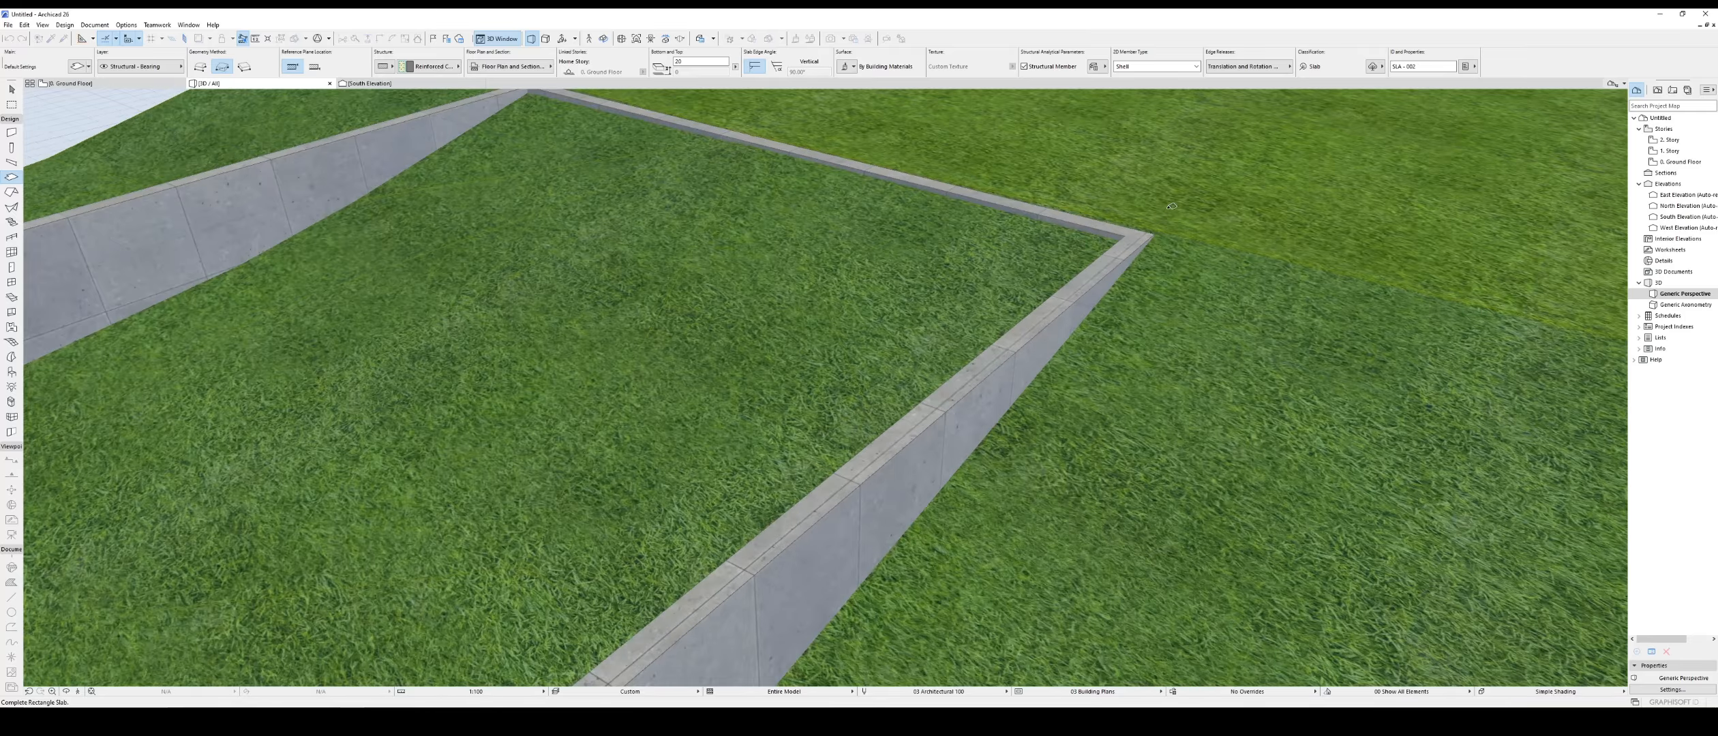
scroll(1171, 206, "up", 2)
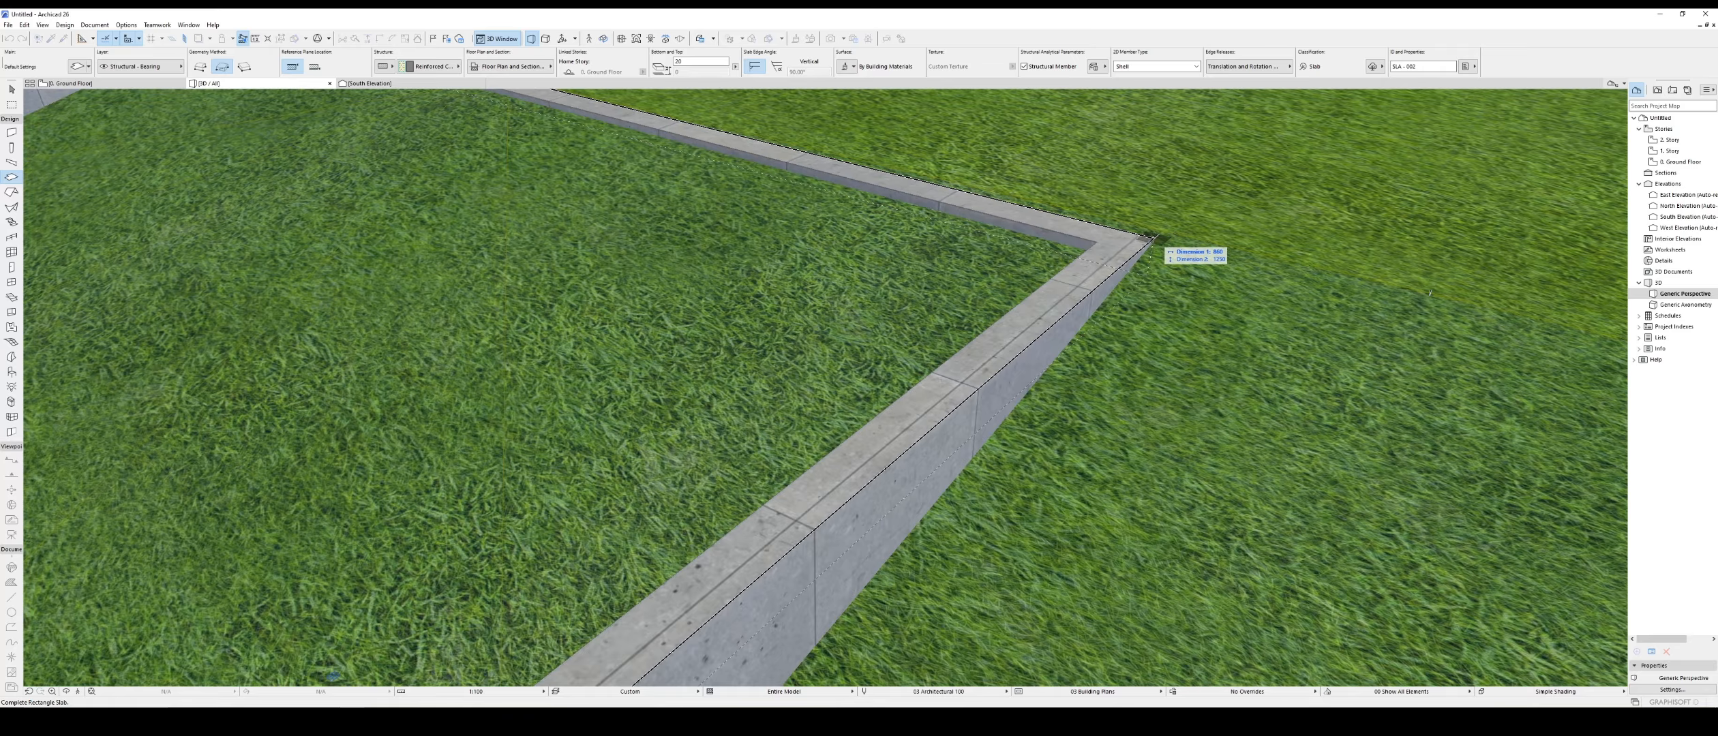
left_click(1153, 239)
scroll(1195, 144, "down", 8)
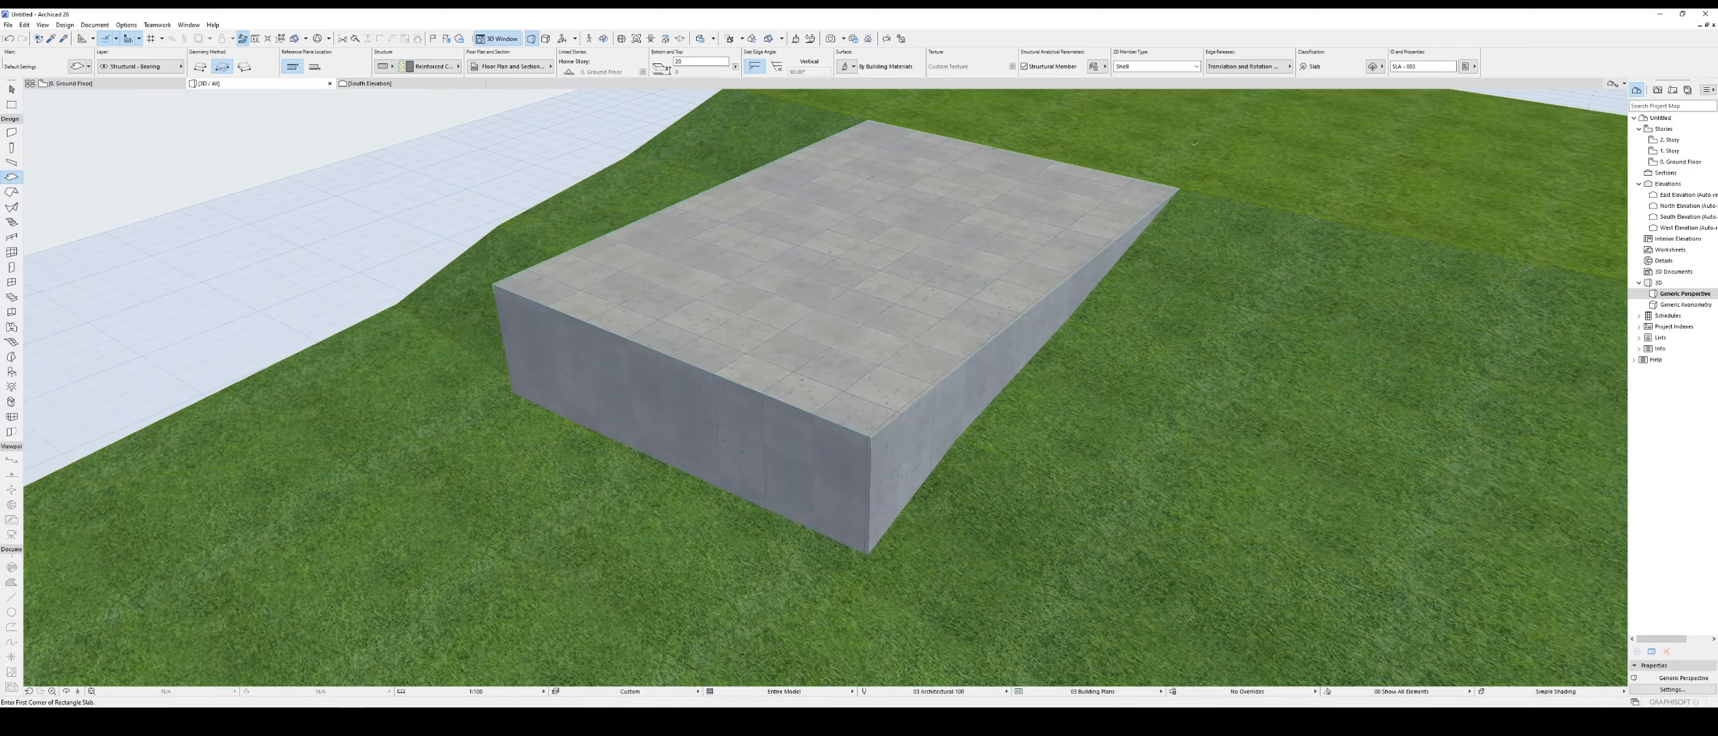
scroll(819, 409, "up", 5)
key("Escape")
Step: Lower the new concrete slab vertically from the walls' top corner to their bottom corner
left_click(894, 380)
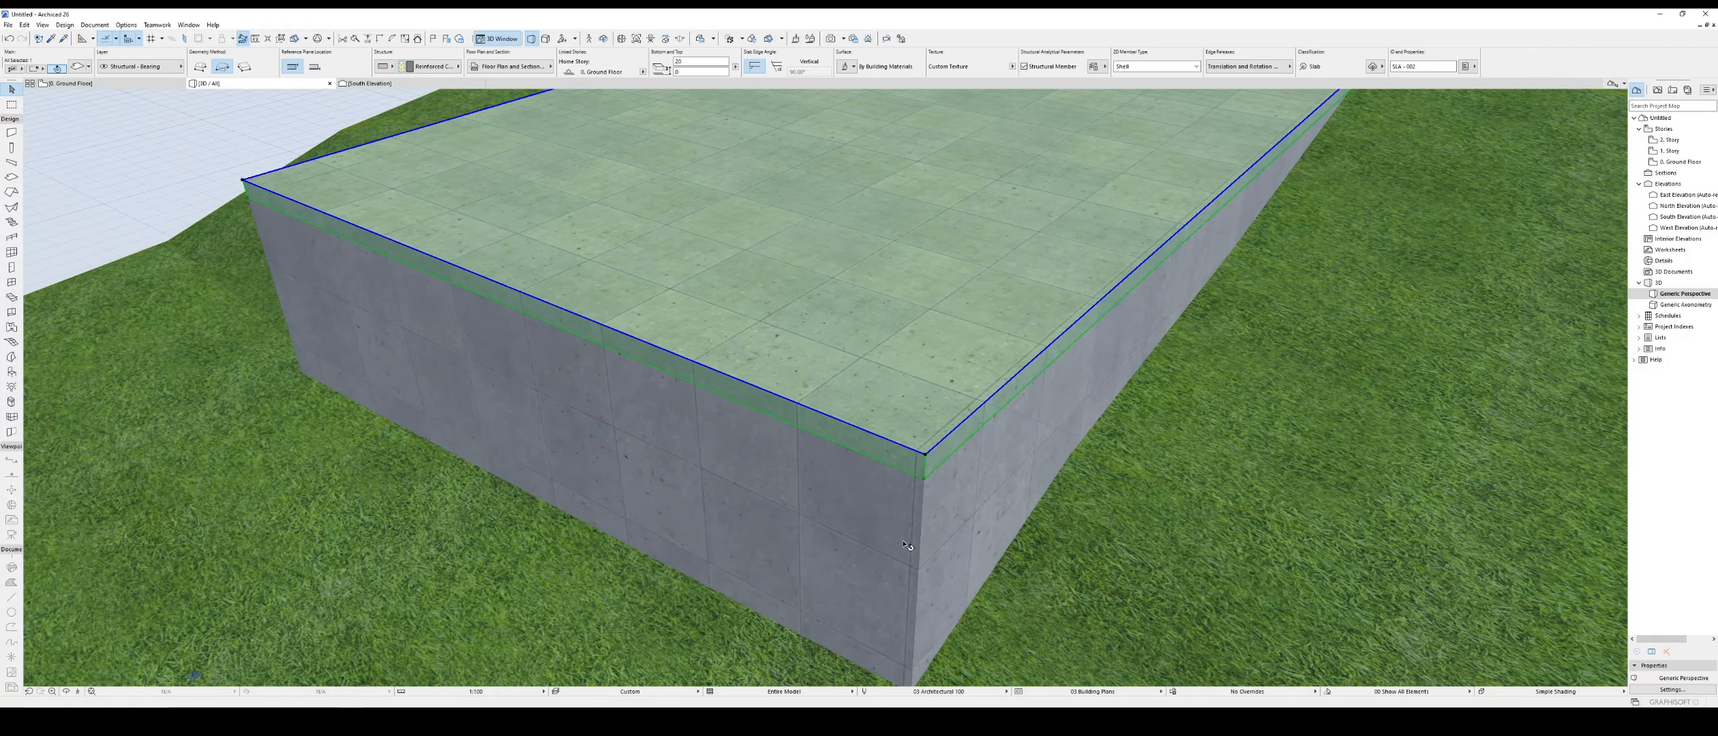
scroll(849, 290, "down", 2)
scroll(858, 307, "up", 2)
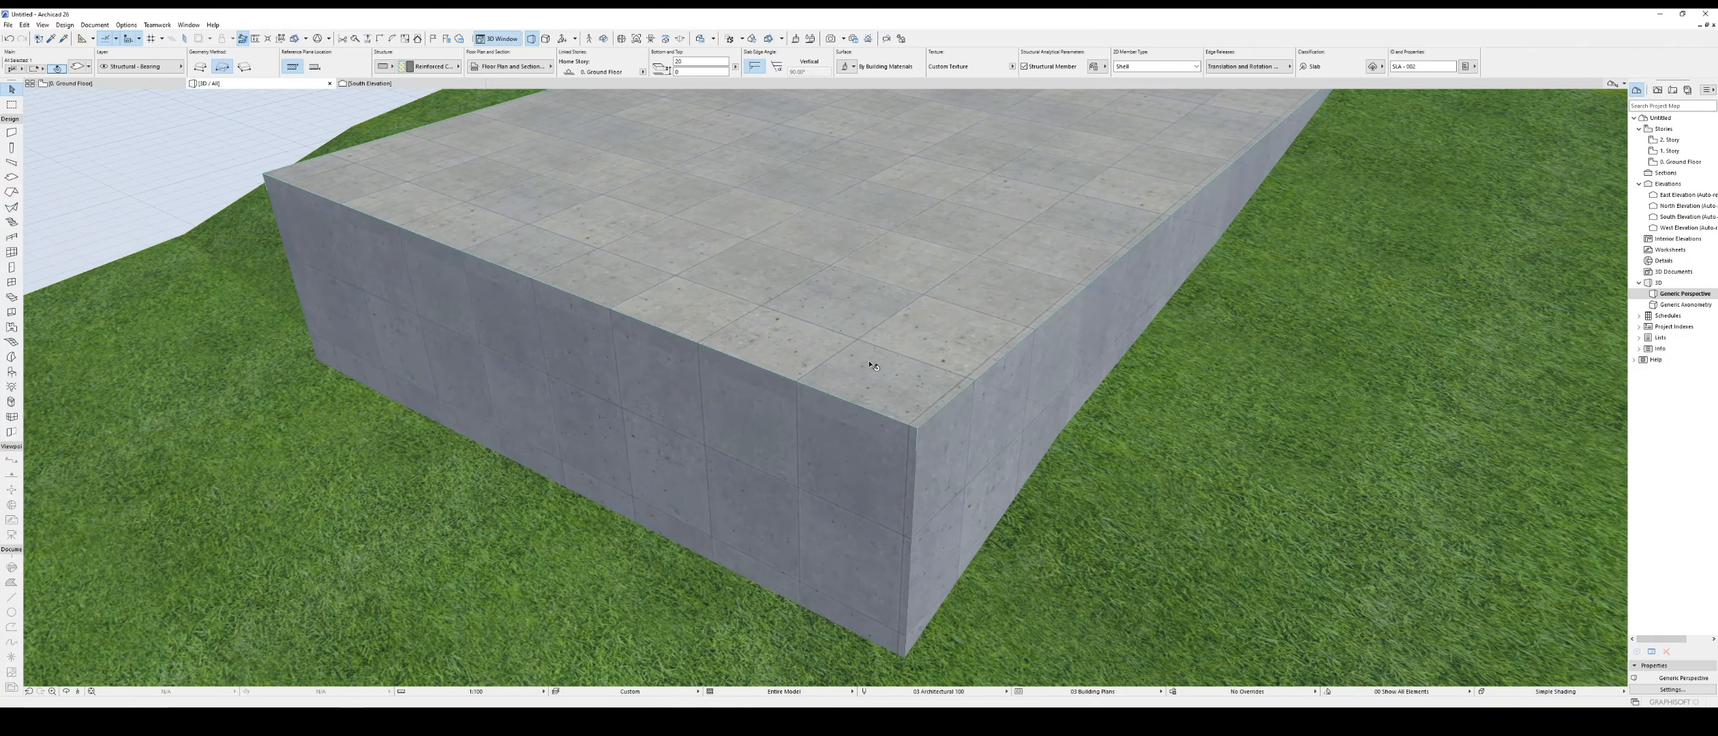
left_click(918, 430)
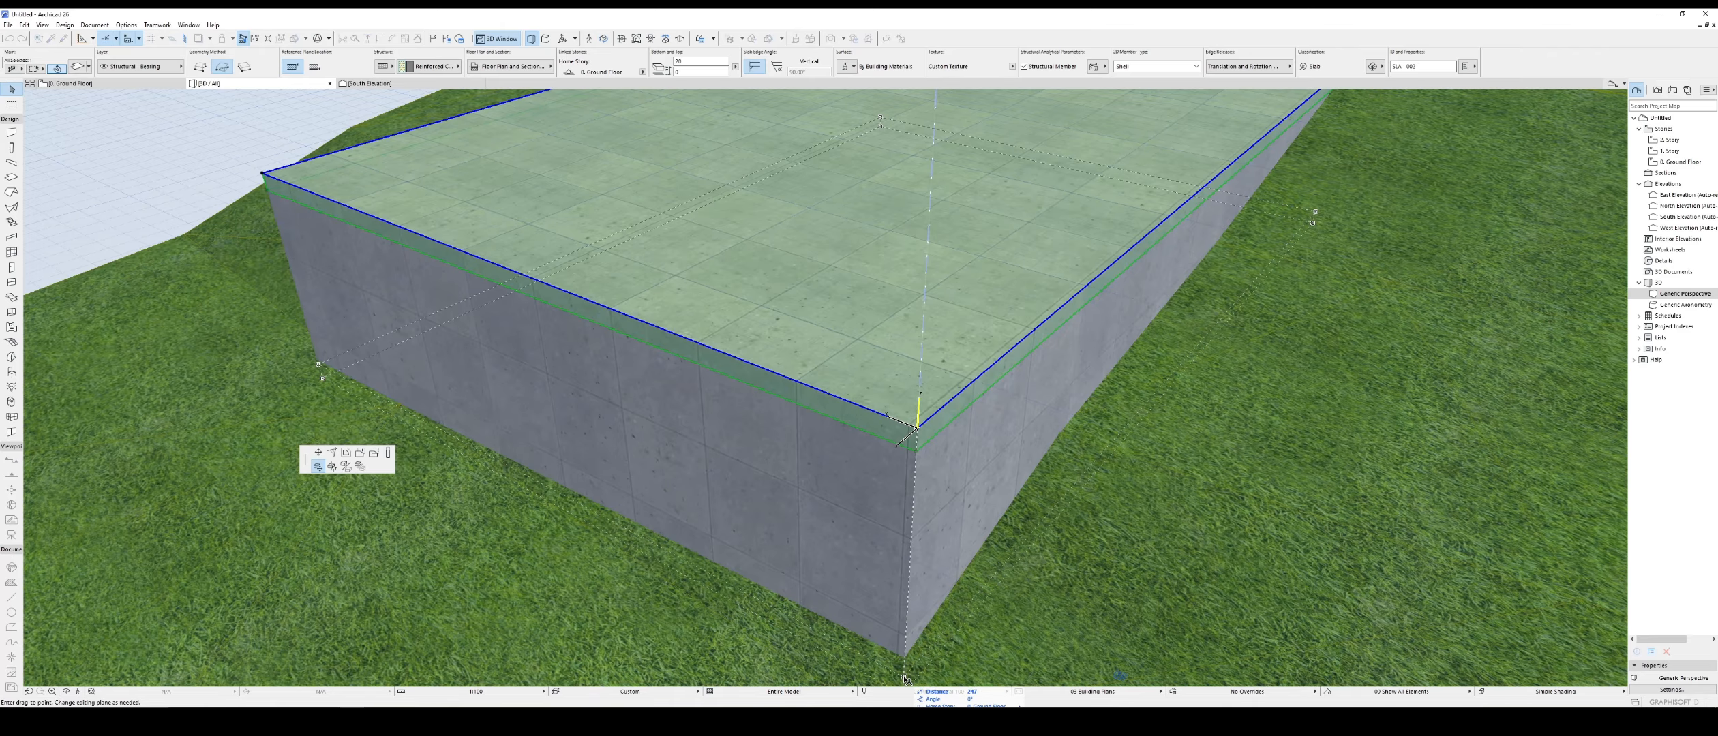
scroll(905, 679, "down", 1)
middle_click_drag(905, 679, 924, 451)
scroll(925, 450, "up", 3)
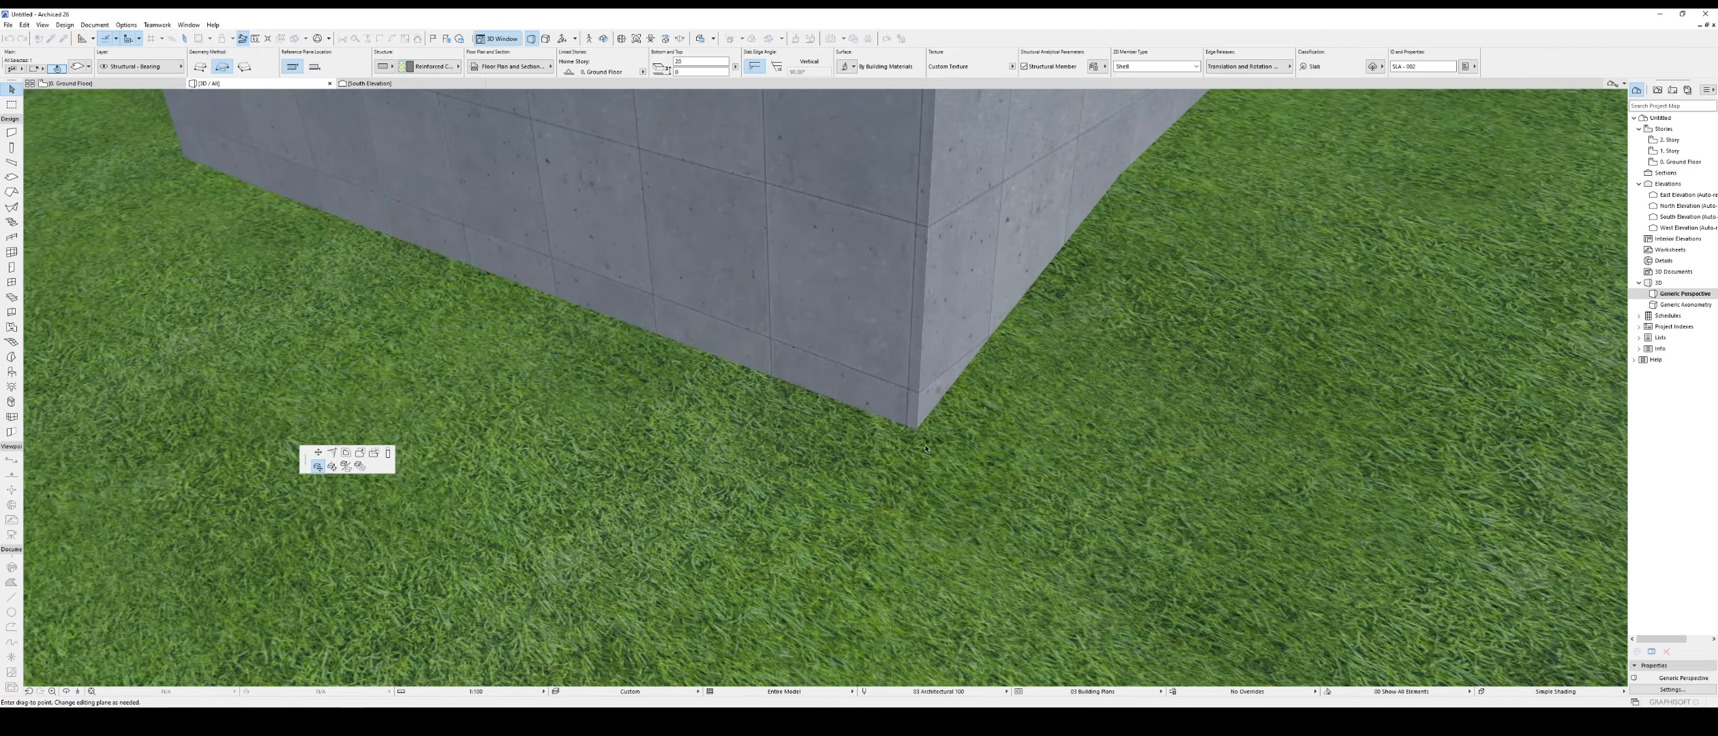
scroll(926, 449, "up", 4)
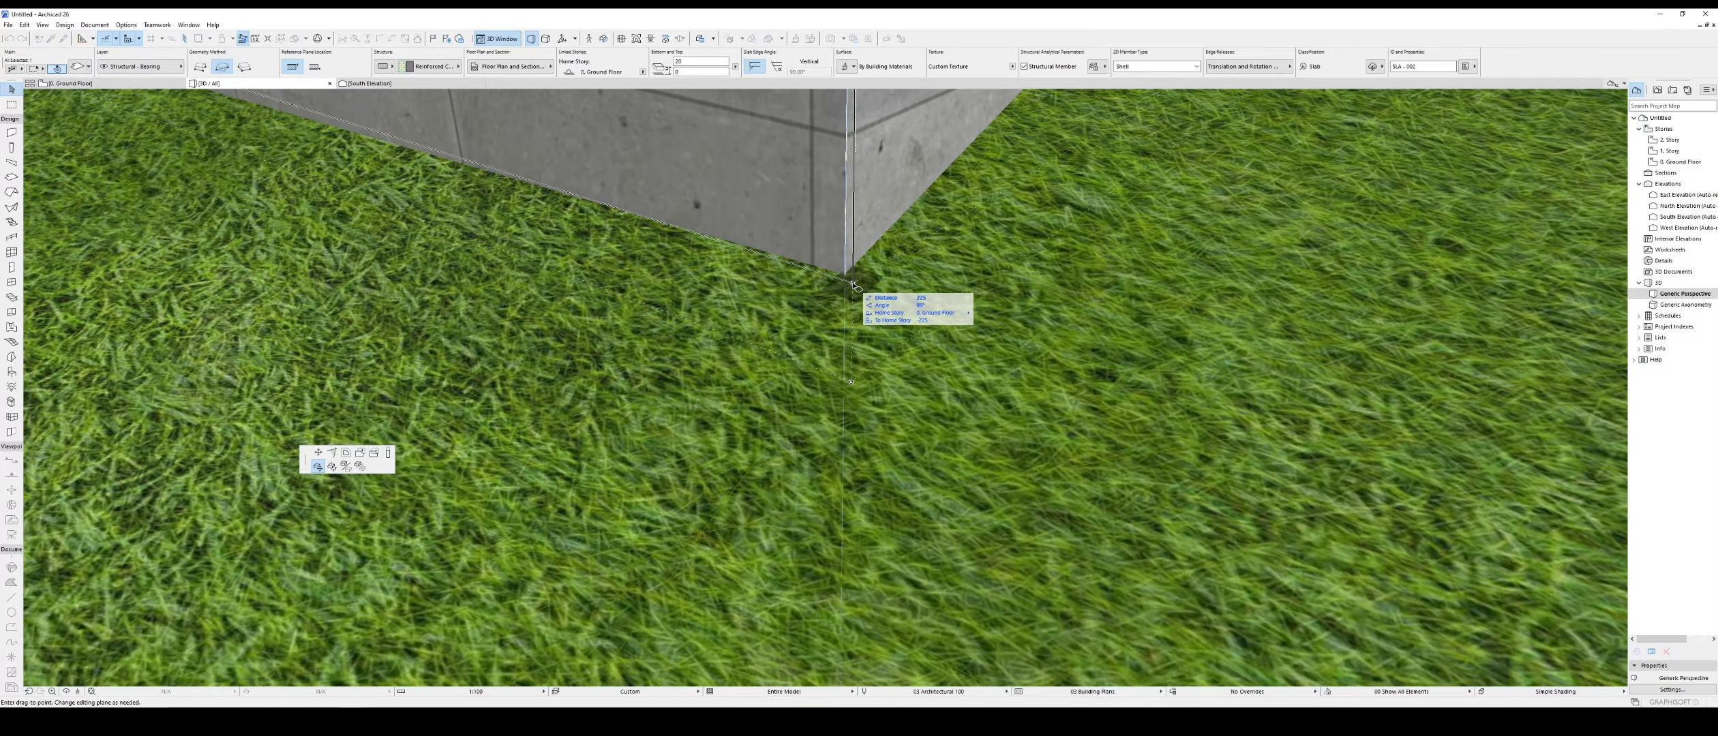
left_click(853, 282)
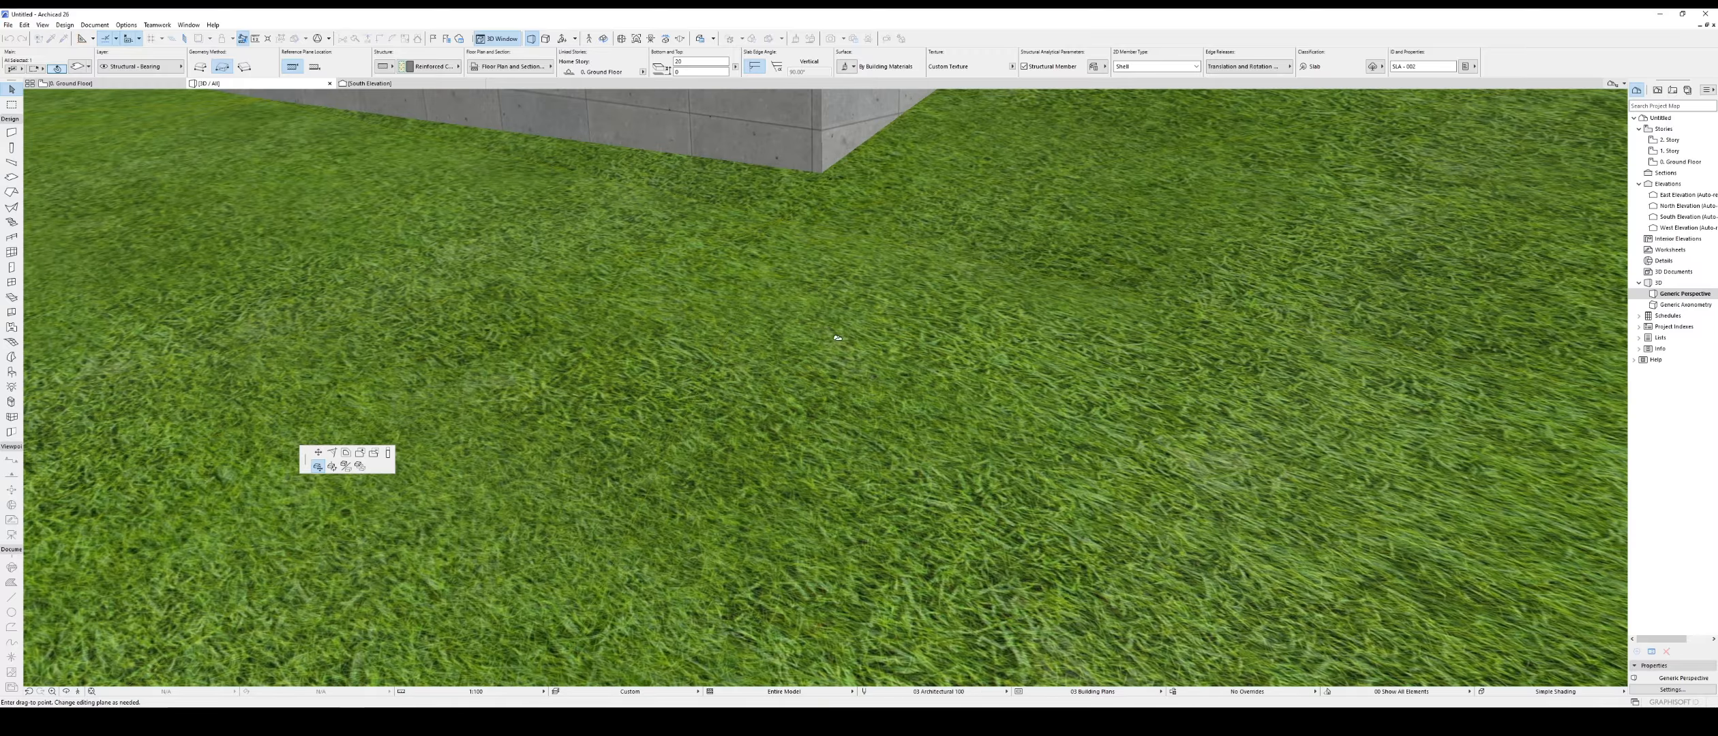
middle_click_drag(838, 338, 780, 201, "shift")
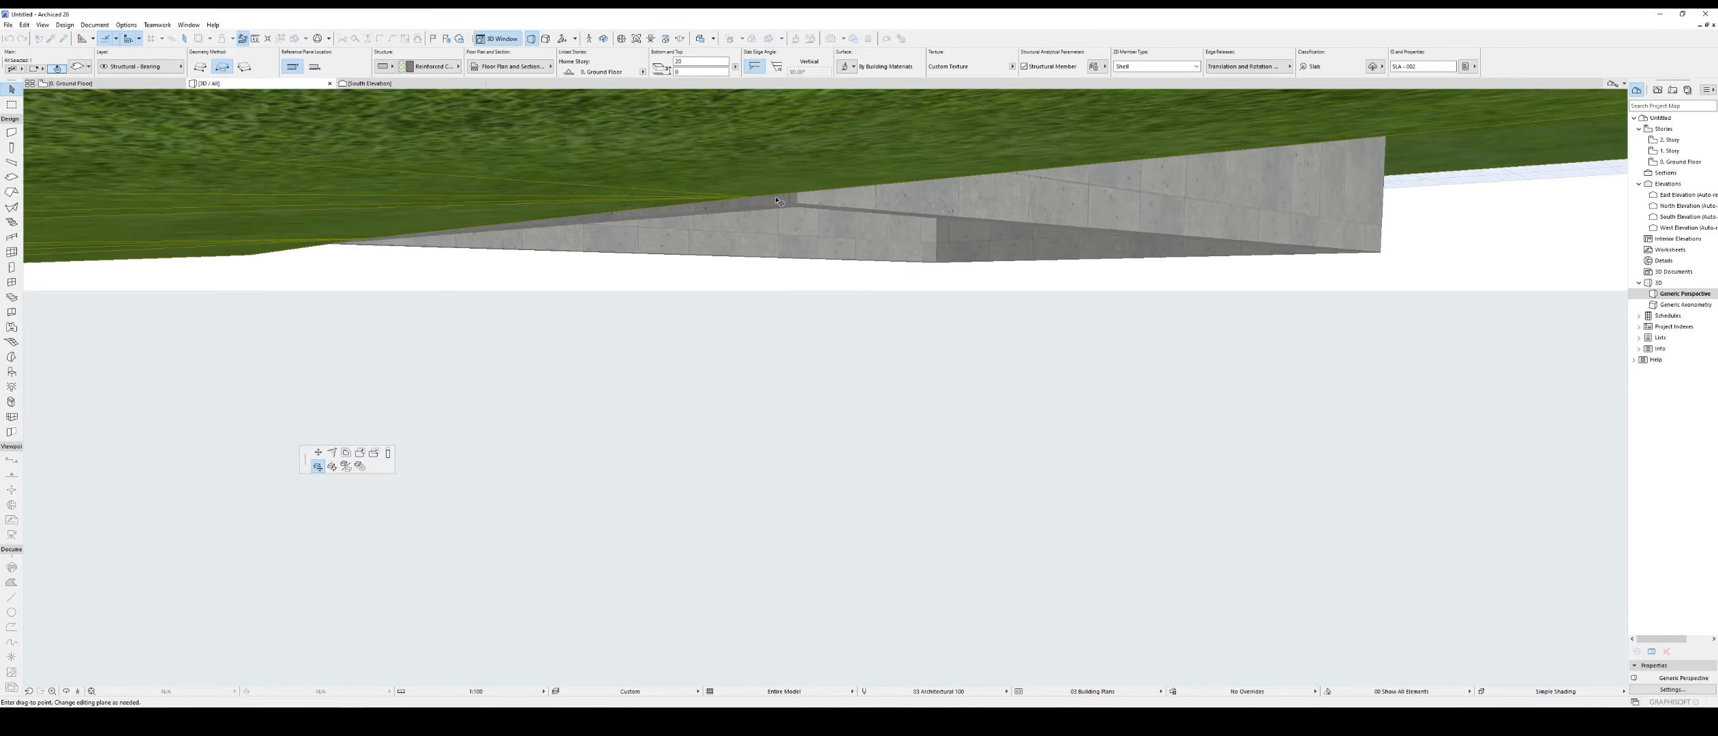
scroll(776, 199, "up", 1)
left_click(802, 203)
scroll(821, 252, "down", 1)
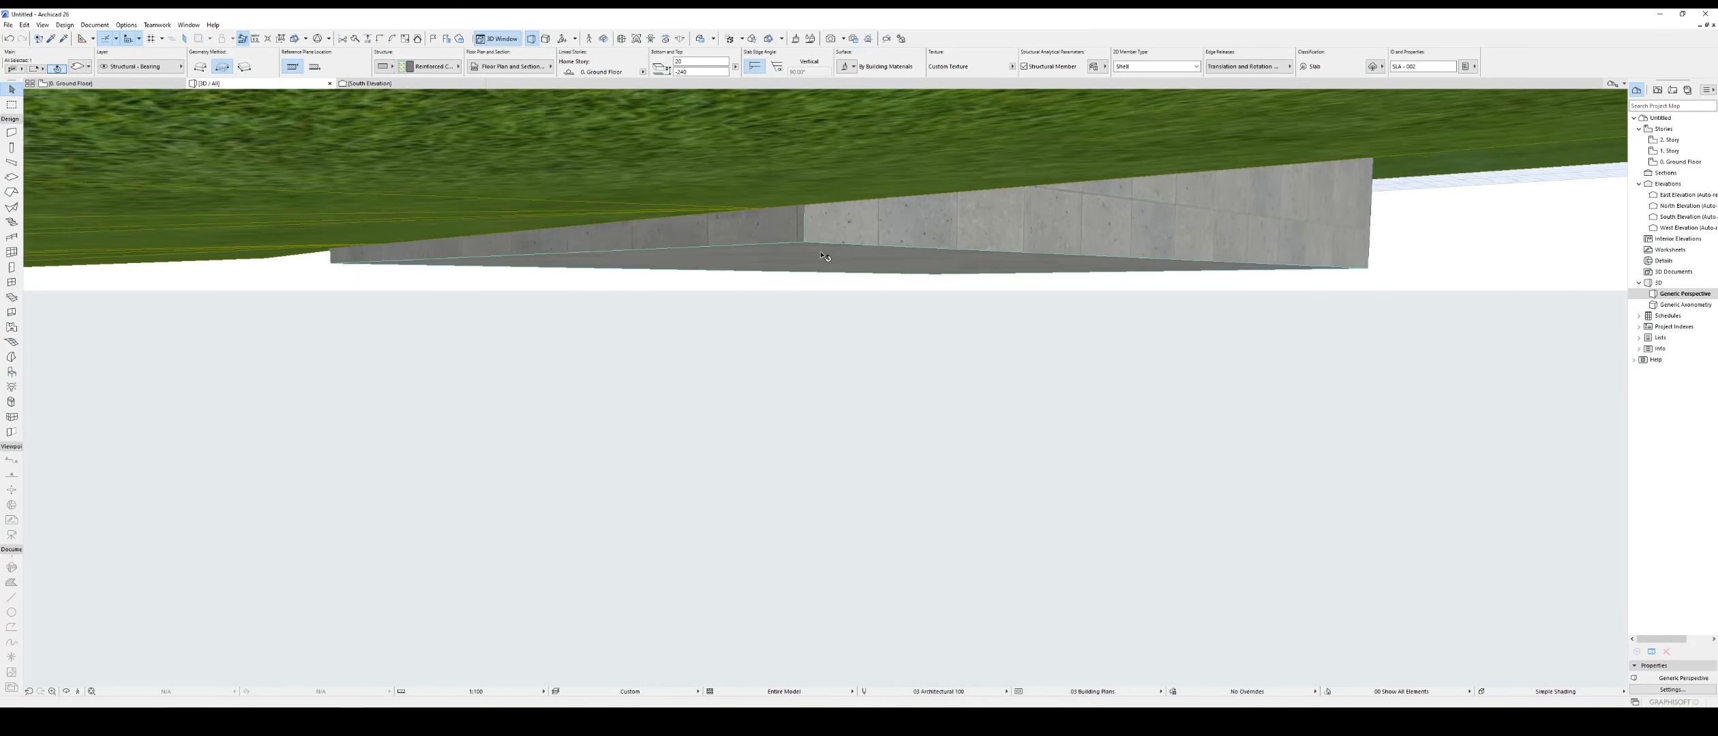
Step: Open Solid Element Operations, add the terrain mesh as the target and choose Subtraction with upward extrusion
middle_click_drag(823, 256, 858, 465, "shift")
right_click(762, 322)
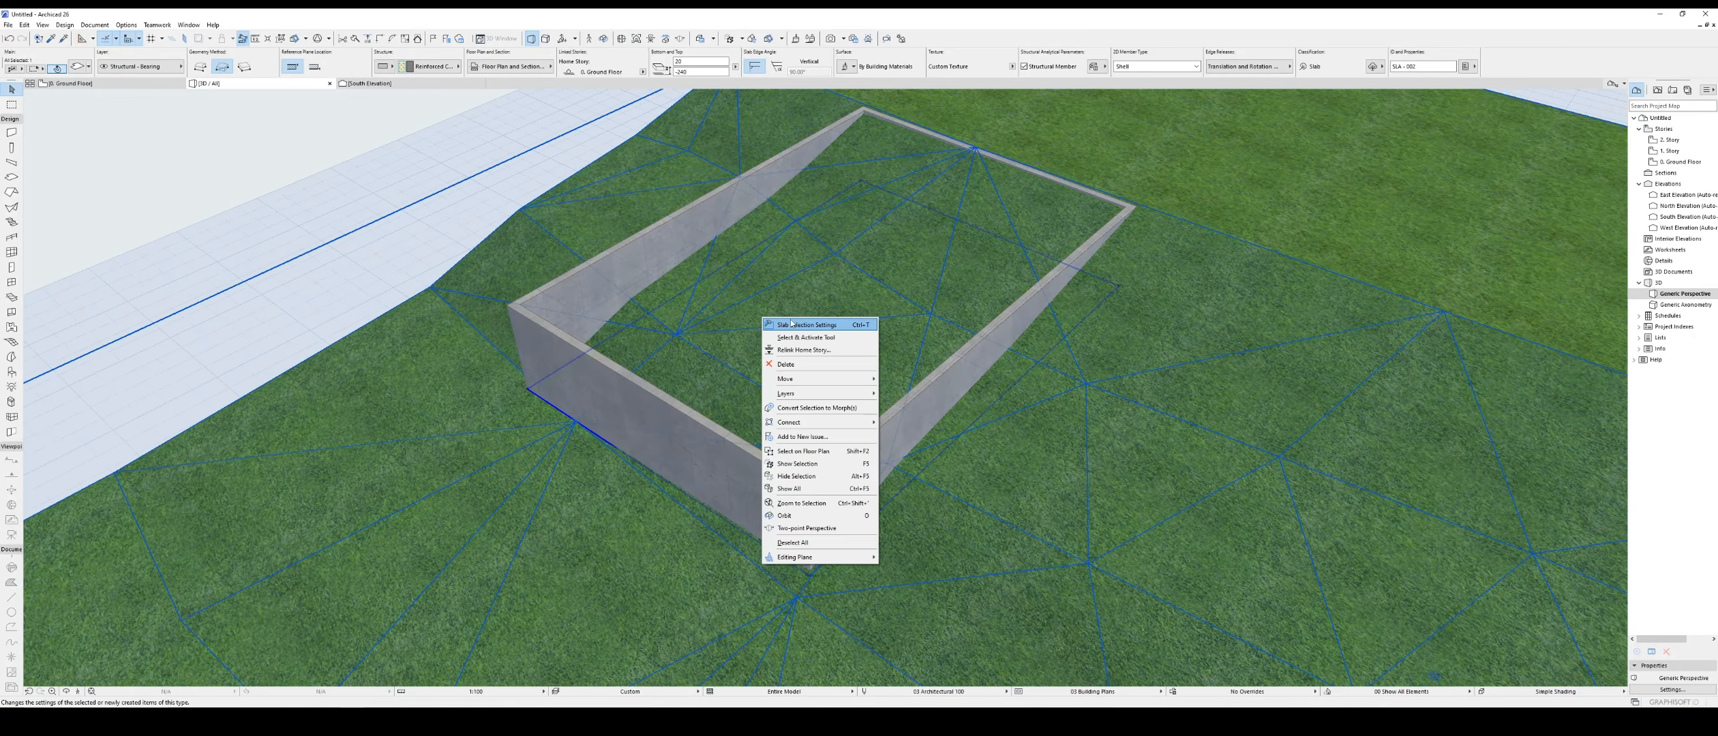
mouse_move(853, 422)
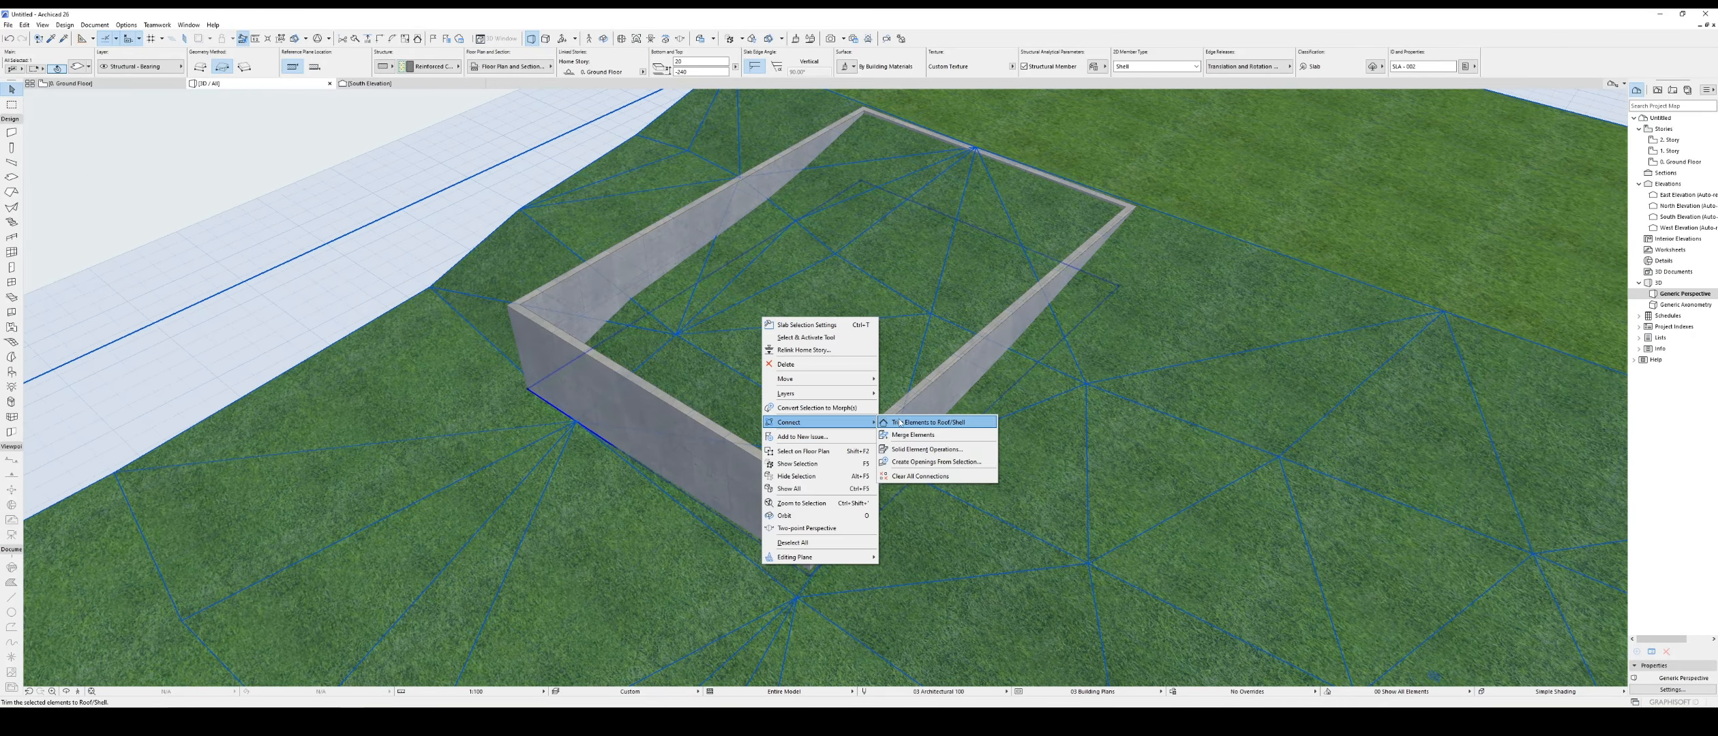
left_click(955, 449)
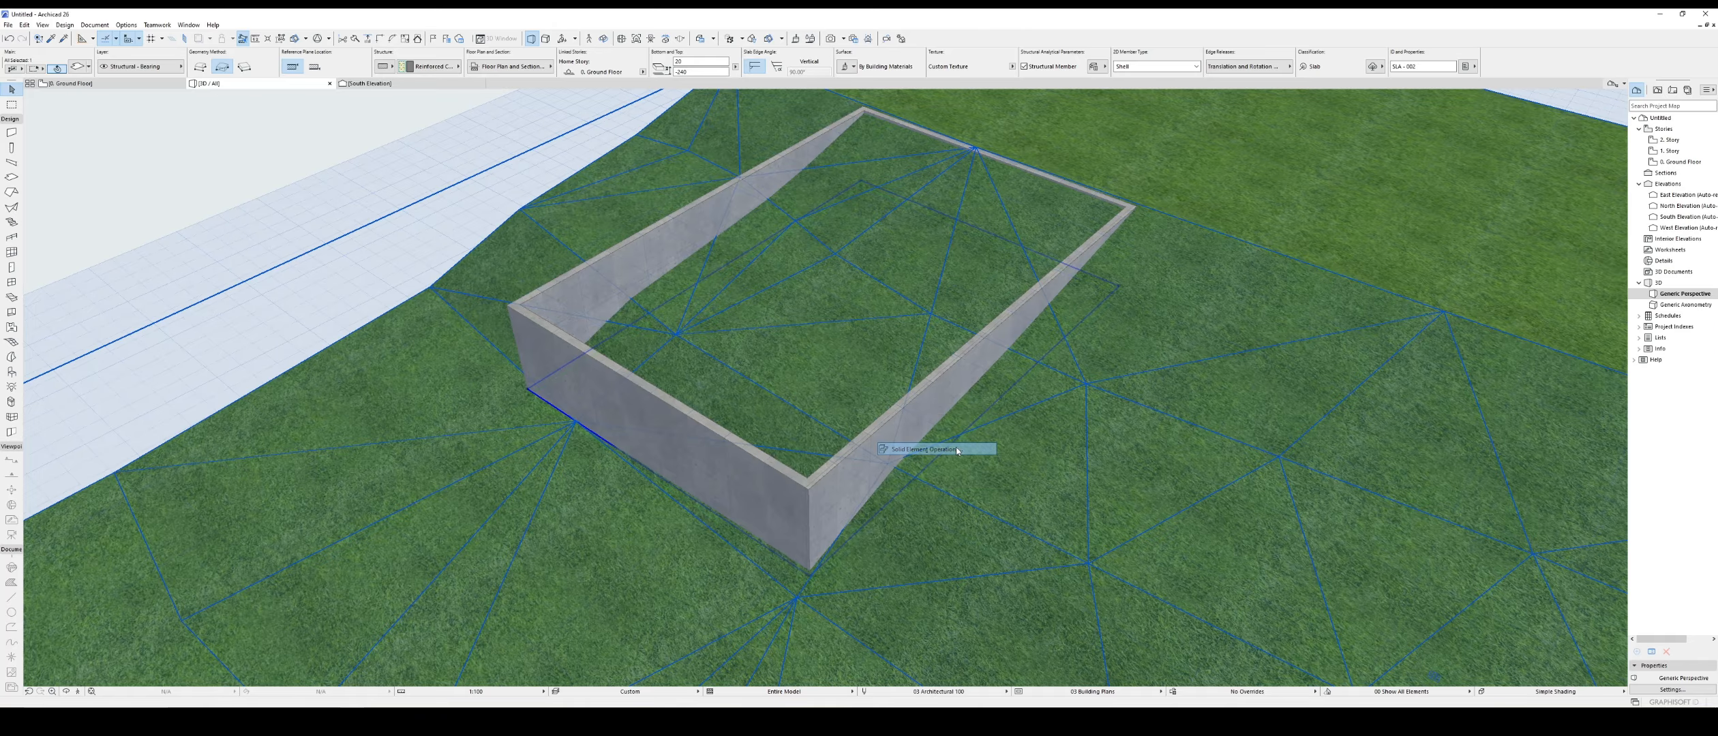
left_click(1299, 327)
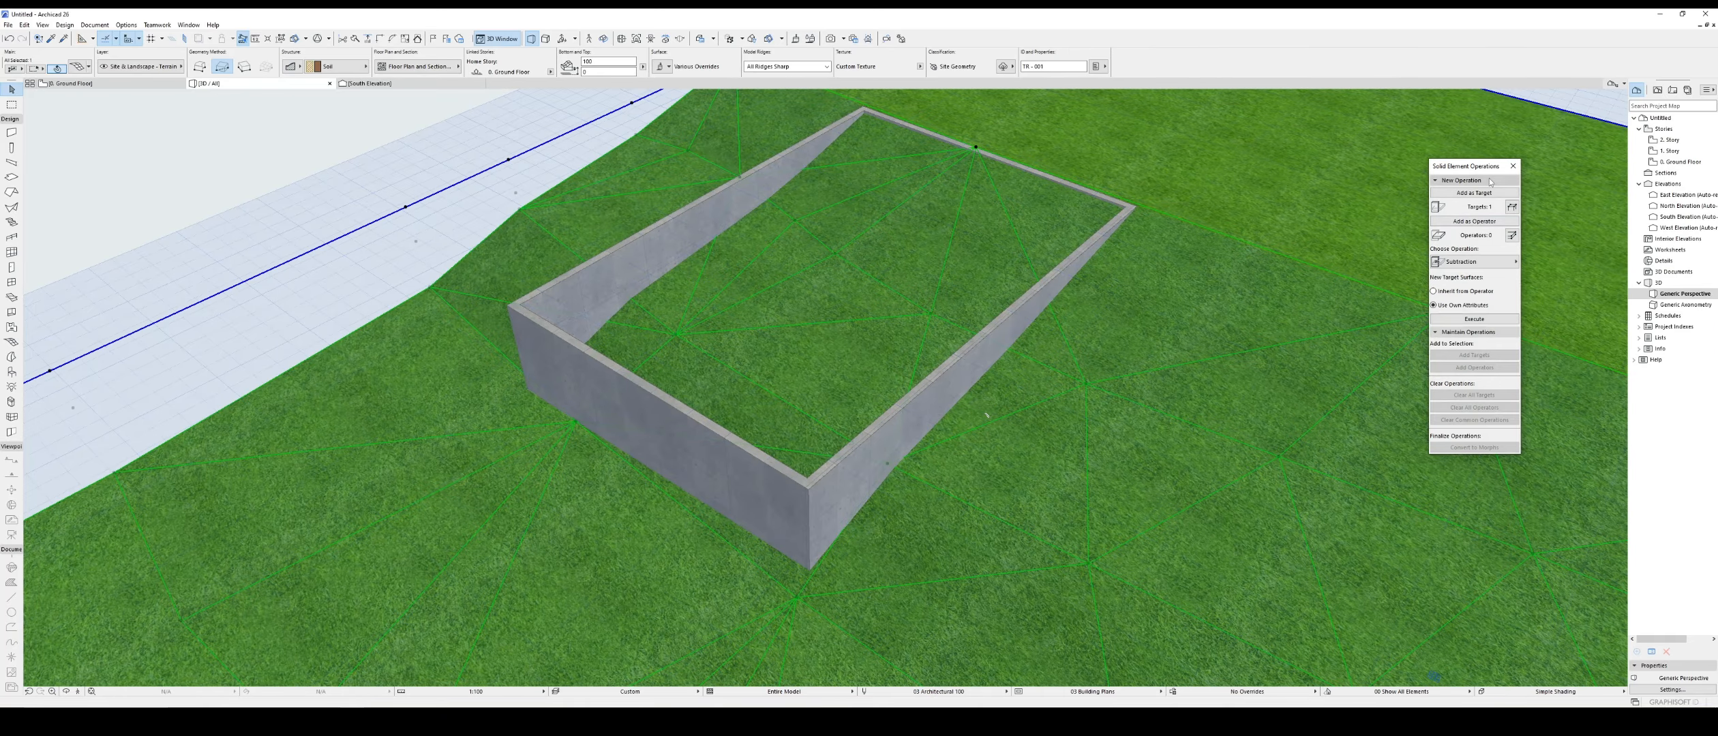
left_click(1477, 269)
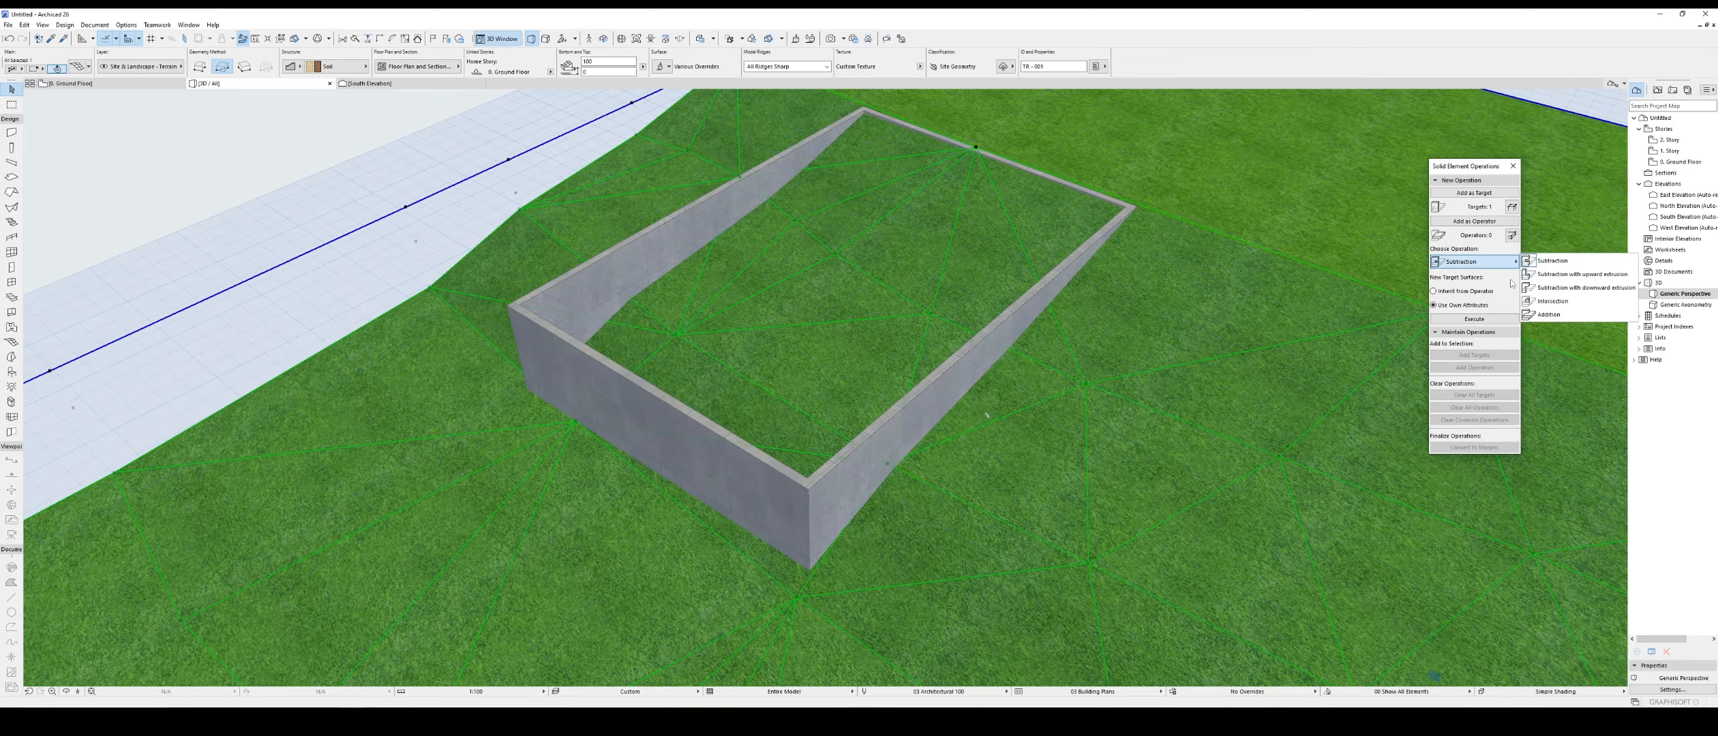
left_click(1577, 273)
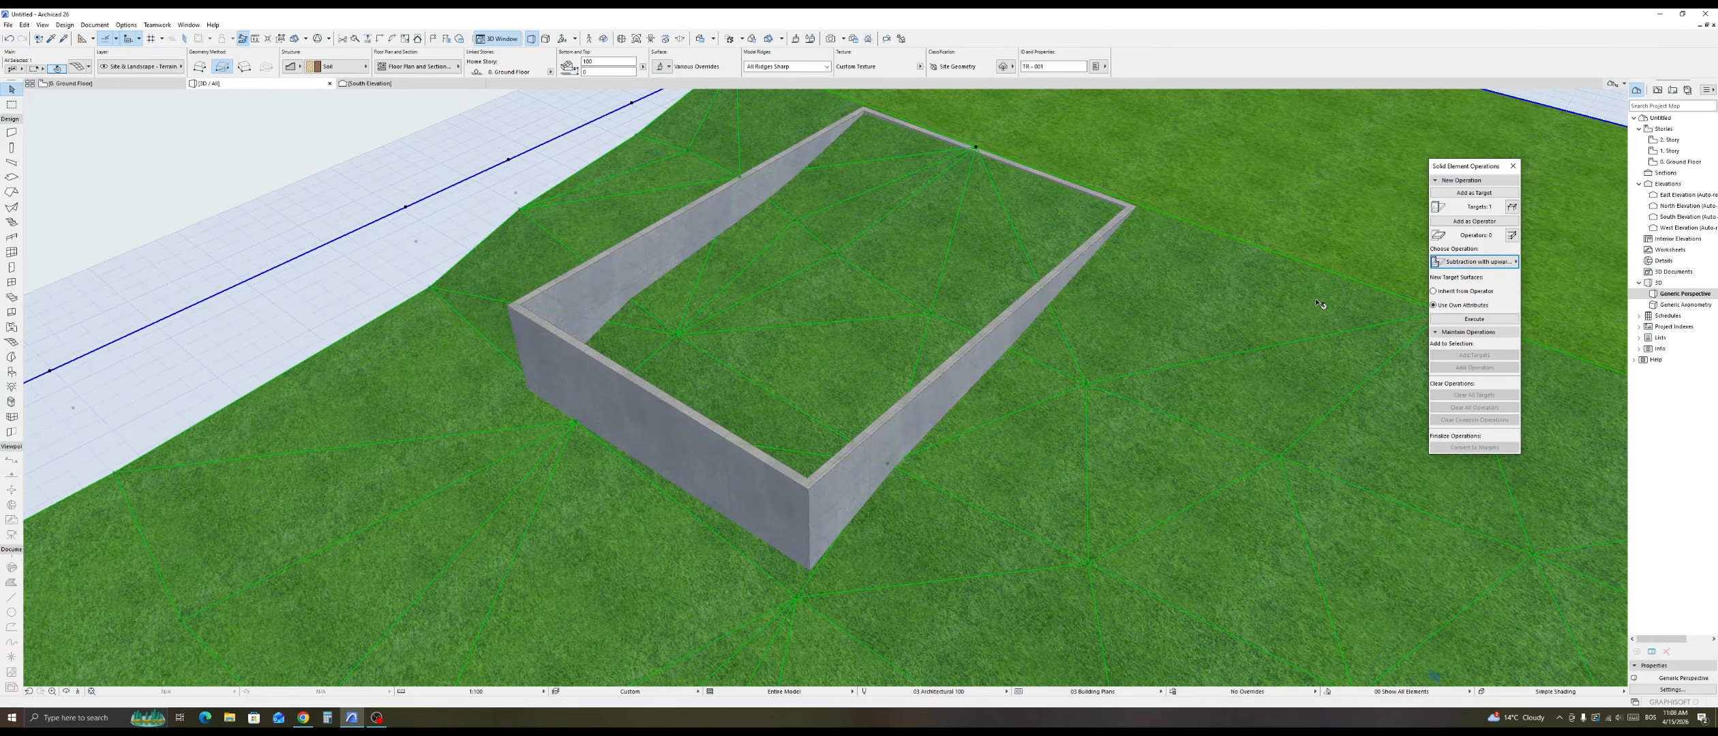
Step: Add the lowered slab as the operator and execute the subtraction to excavate the terrain inside the walls
scroll(880, 437, "down", 2)
middle_click_drag(849, 453, 831, 335)
scroll(831, 335, "up", 4)
scroll(832, 339, "up", 6)
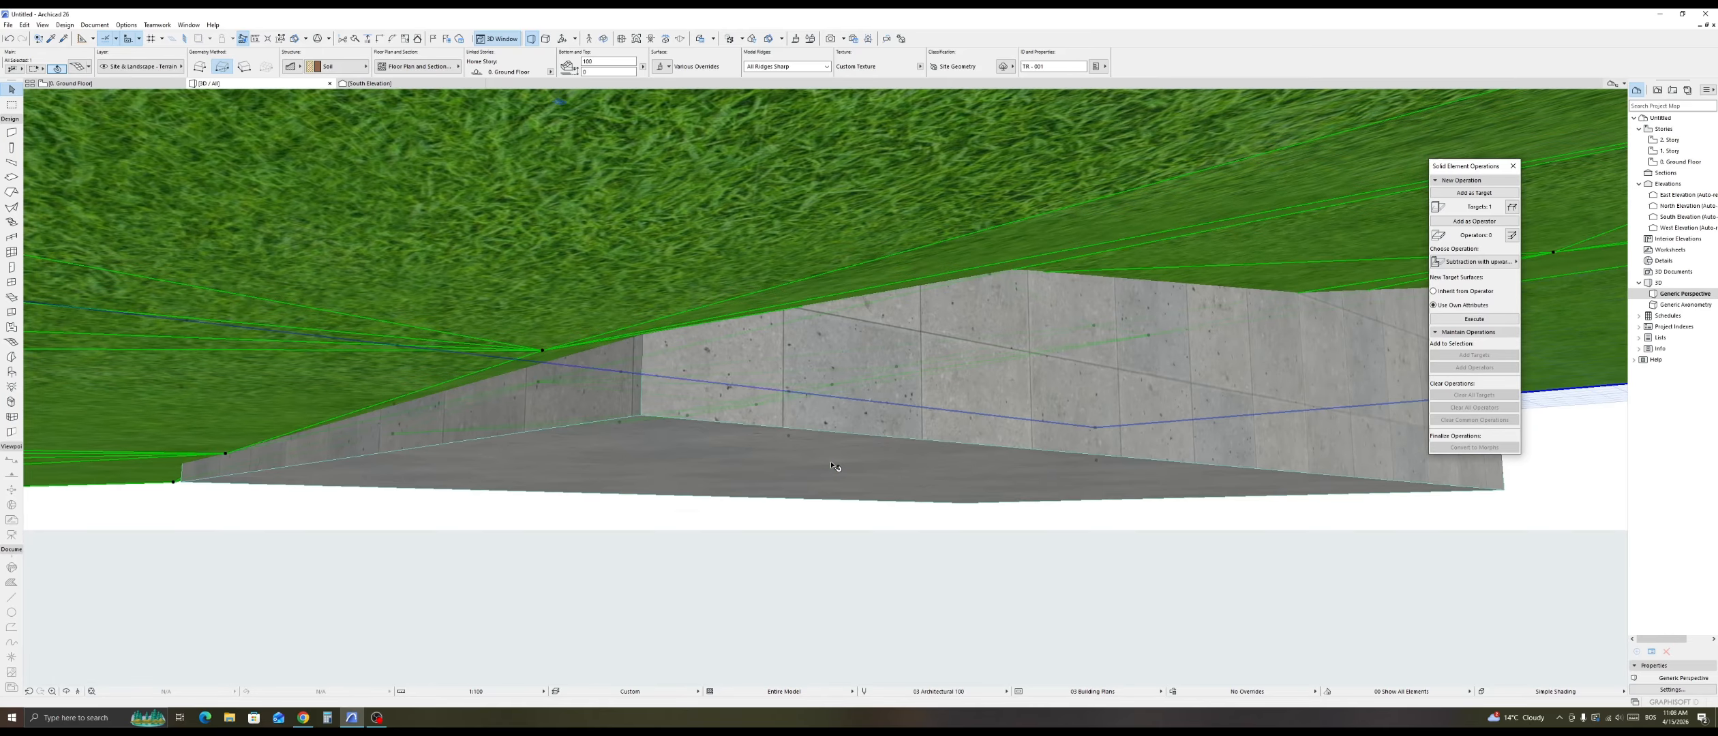
left_click(831, 463)
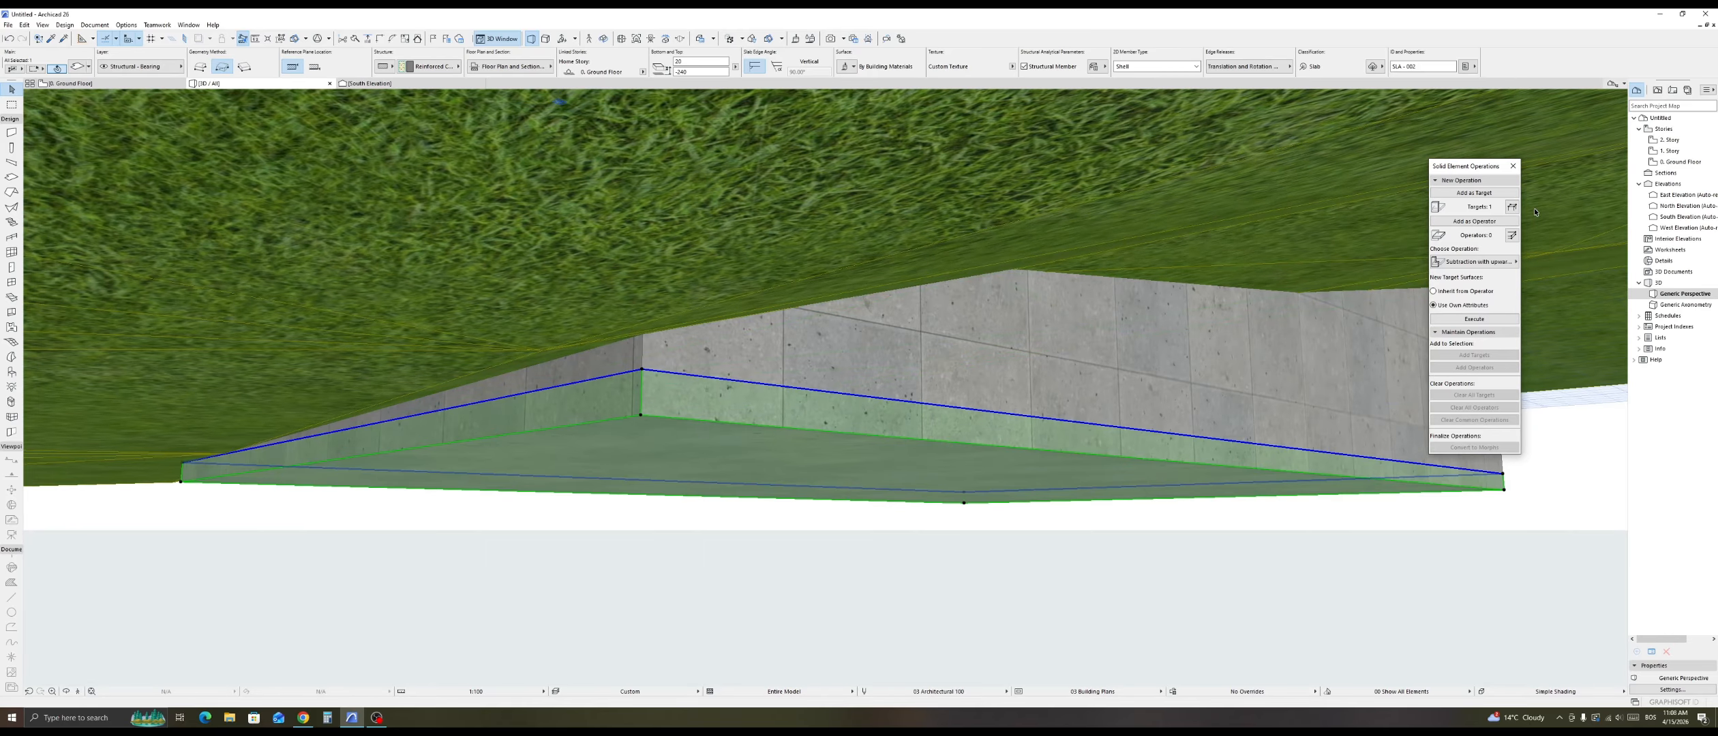
left_click(1492, 221)
scroll(1143, 503, "down", 6)
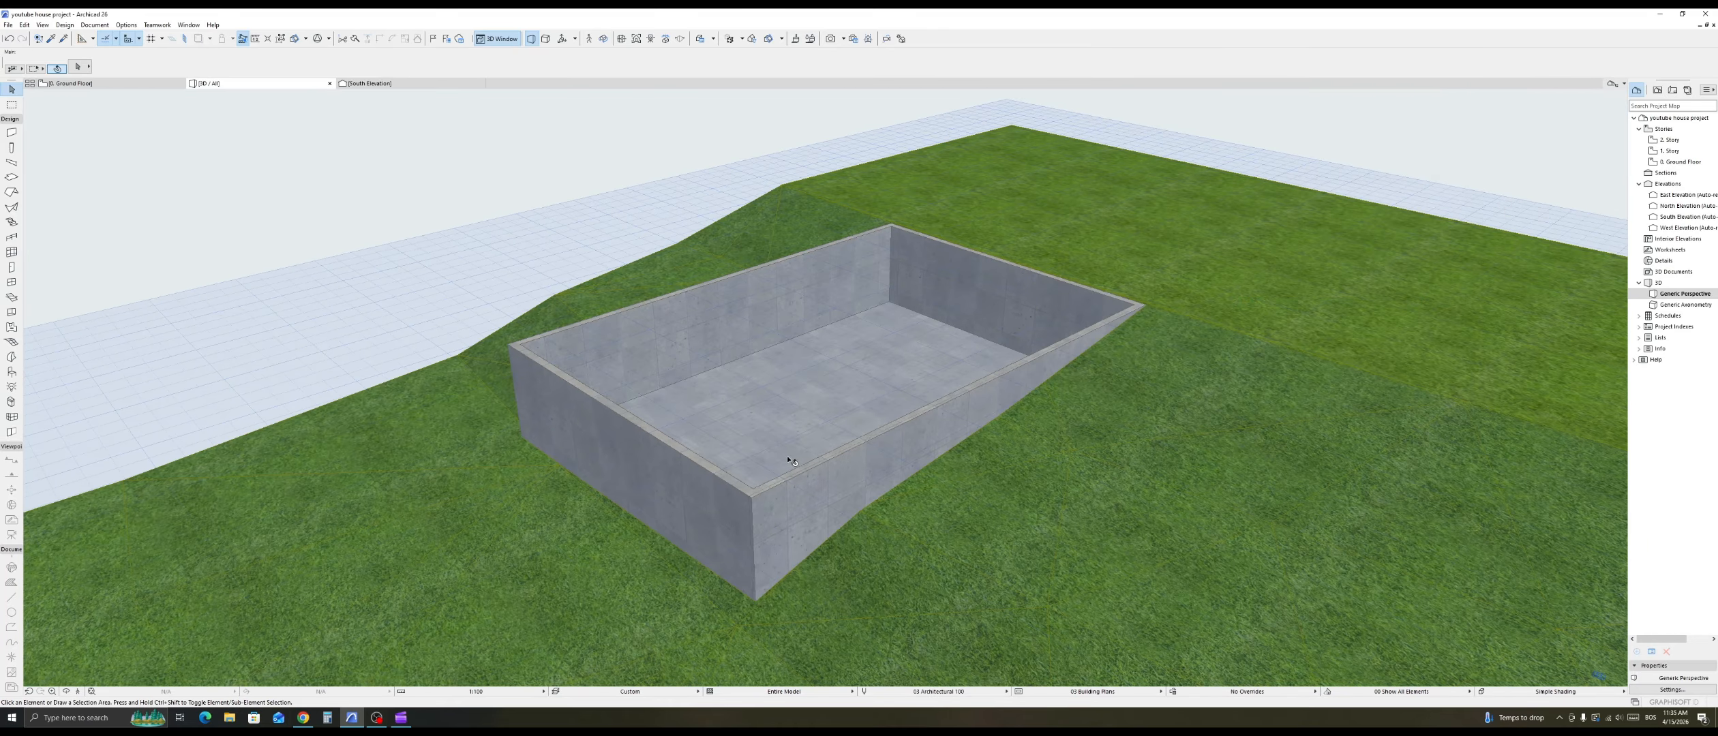
Step: Select the terrain mesh and increase its height to give the ground a thick solid base
scroll(788, 457, "down", 3)
middle_click_drag(955, 491, 478, 211)
left_click(477, 213)
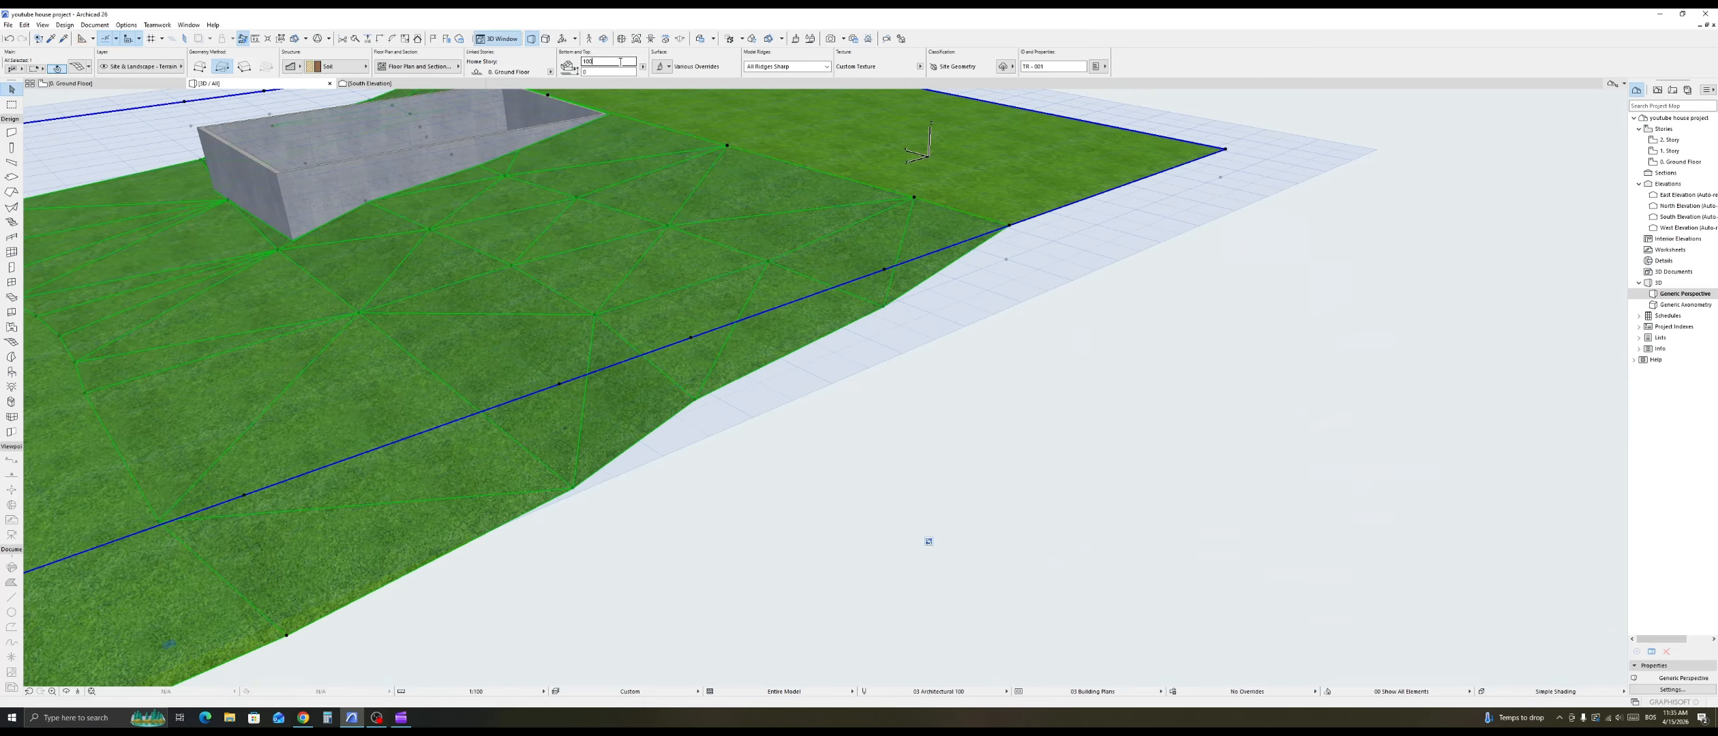
key("Return")
scroll(856, 441, "down", 1)
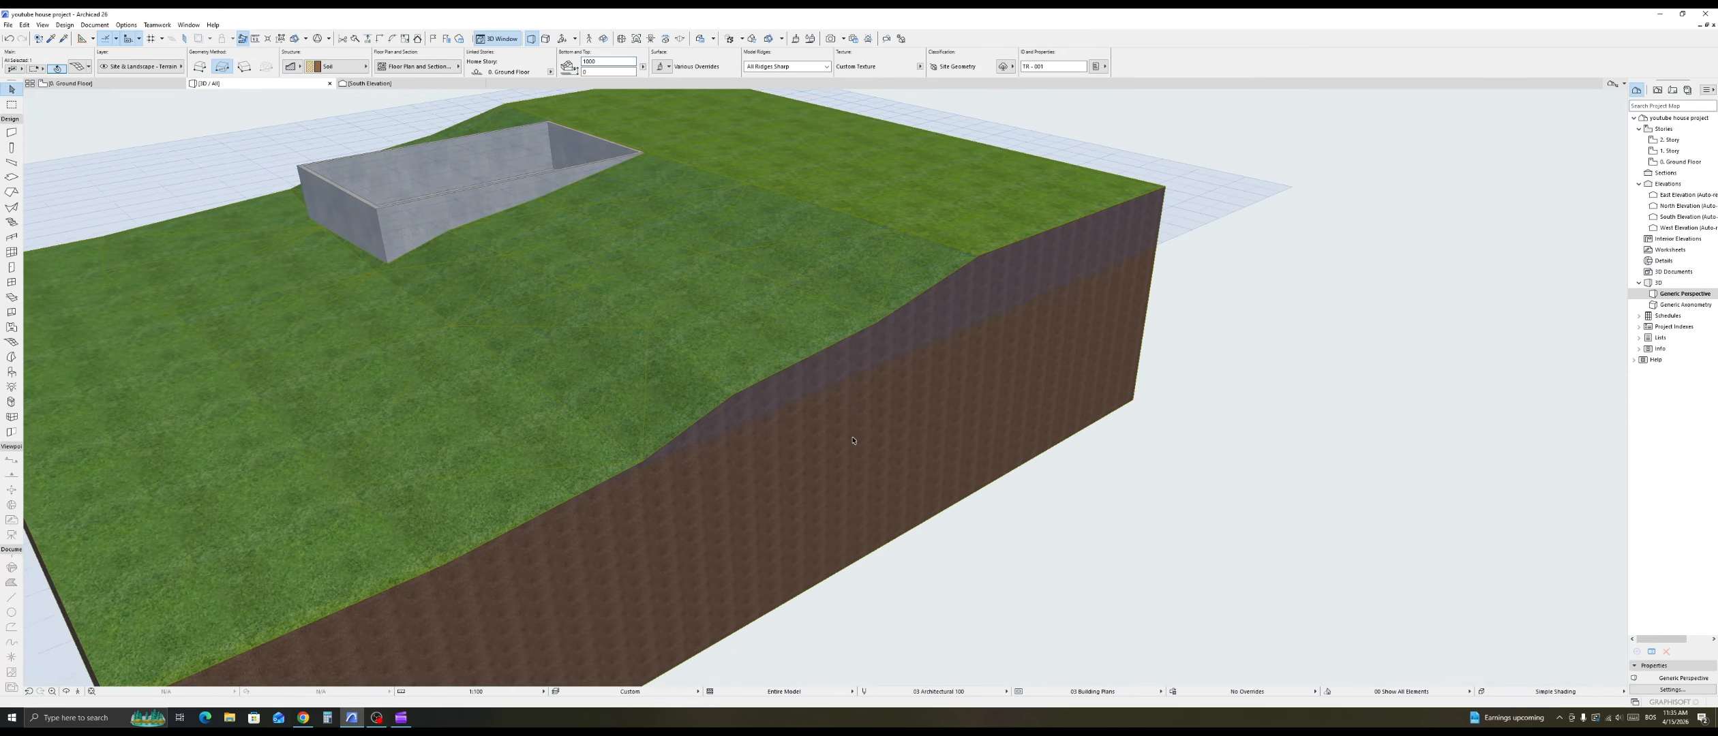